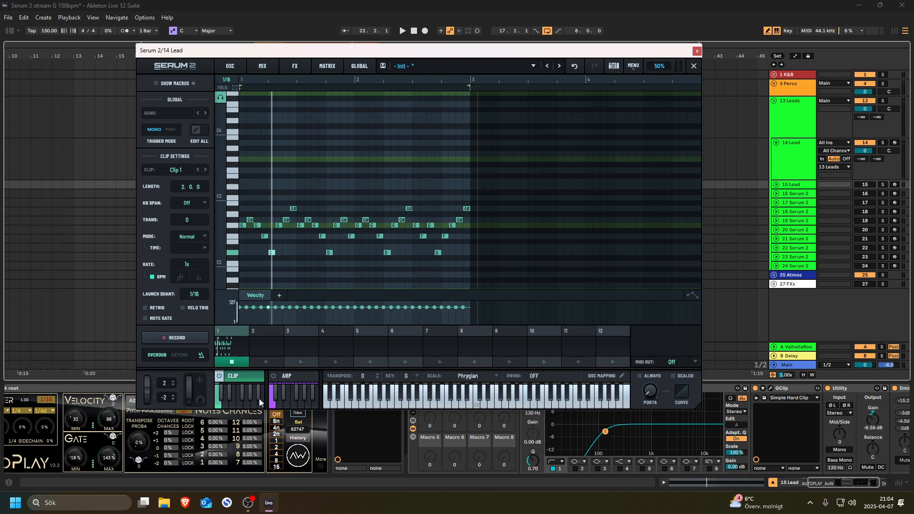
- Start the lead playing and solo the 14 Lead track
click(234, 67)
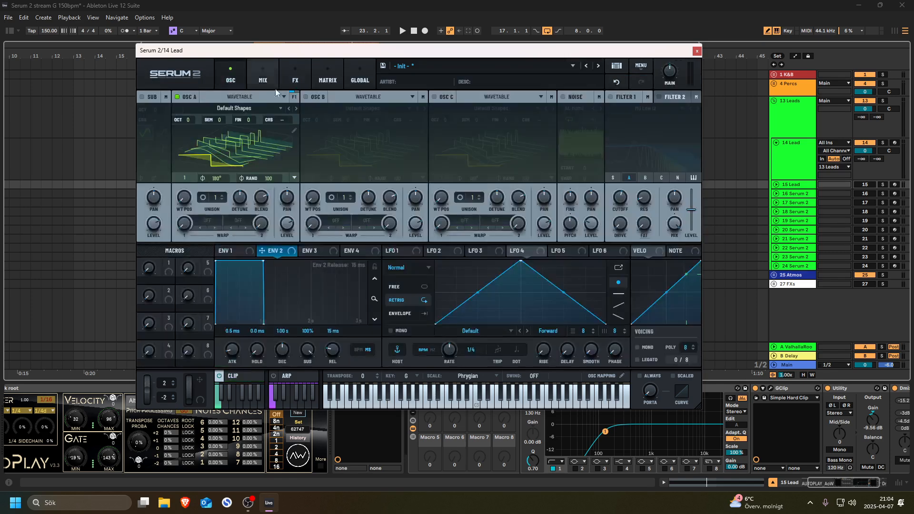
key(space)
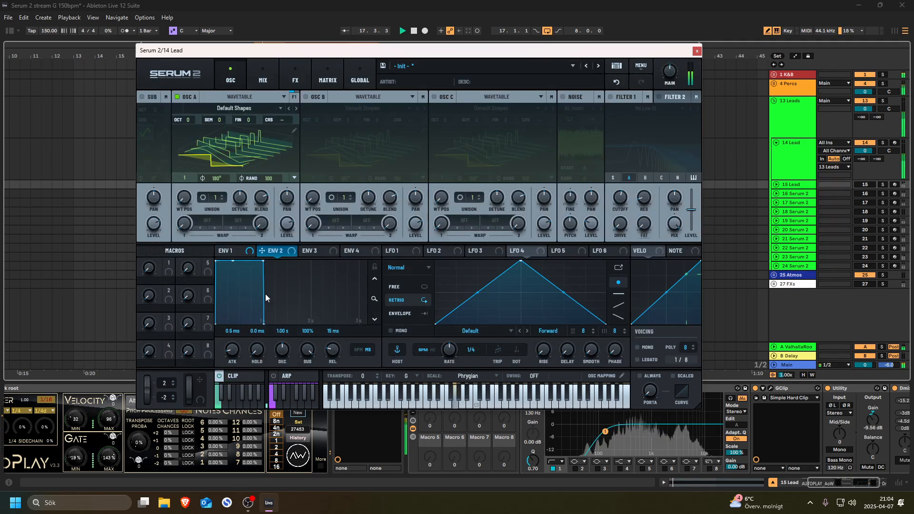
click(245, 375)
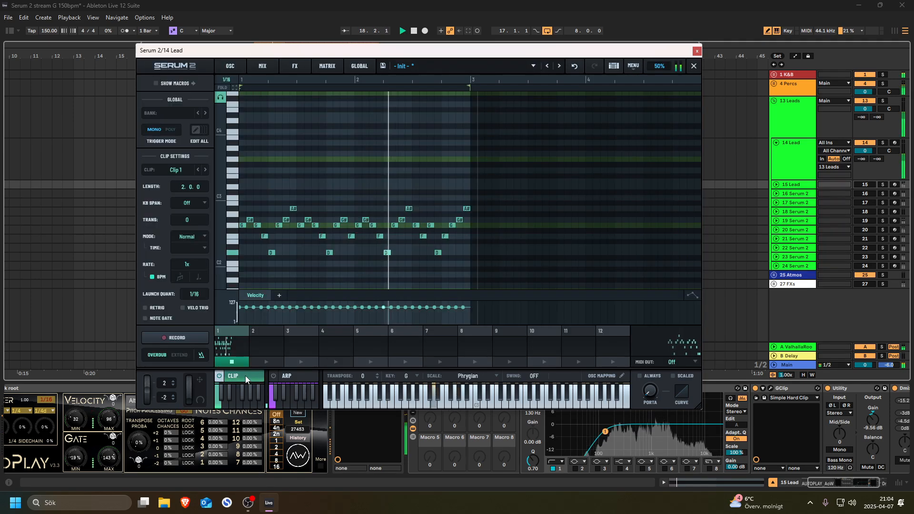
click(883, 143)
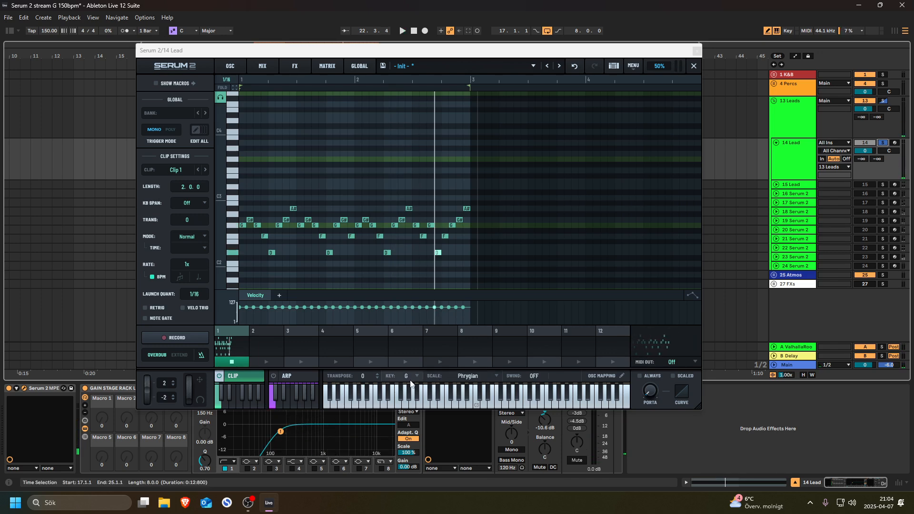
- Keep the clip's scale at Phrygian, audition the top note, and return to the oscillator page
click(496, 376)
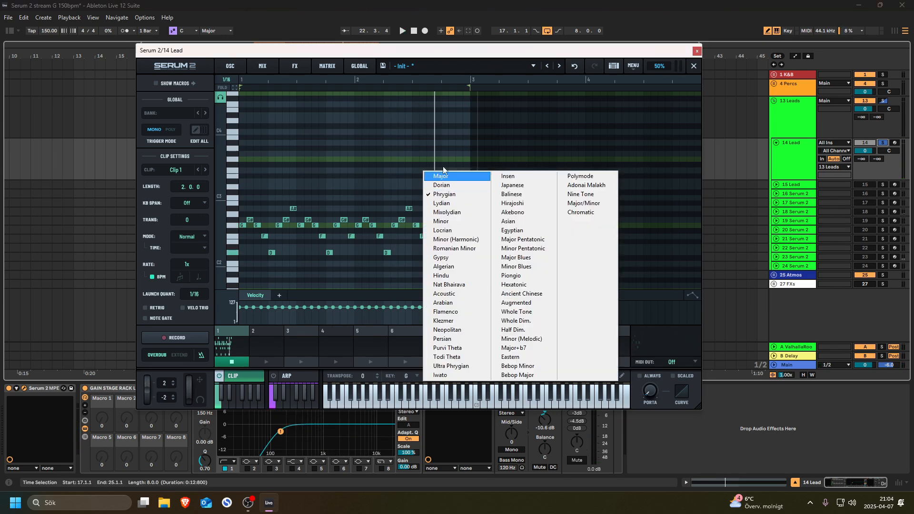
click(445, 53)
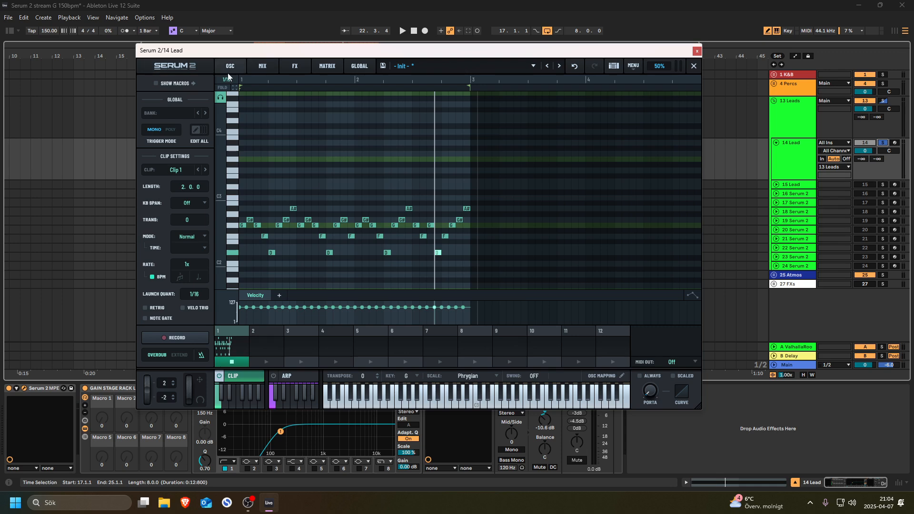
click(228, 94)
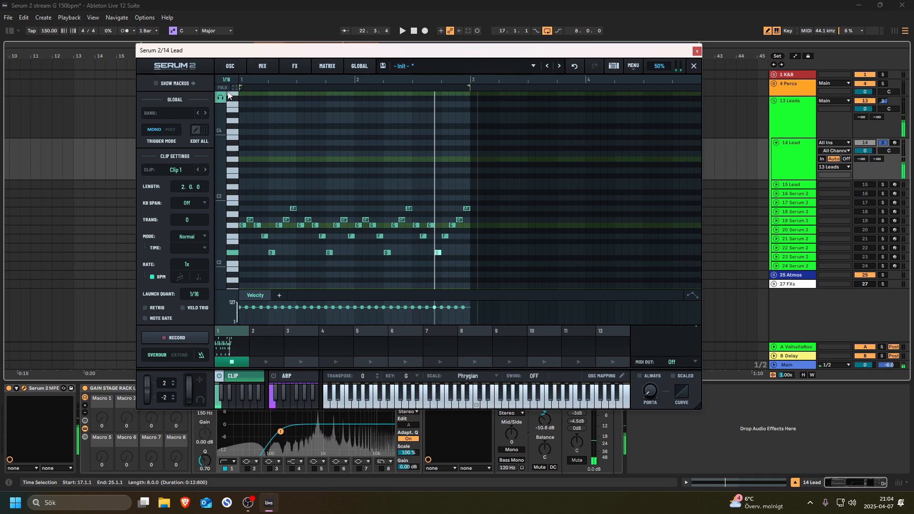
click(231, 67)
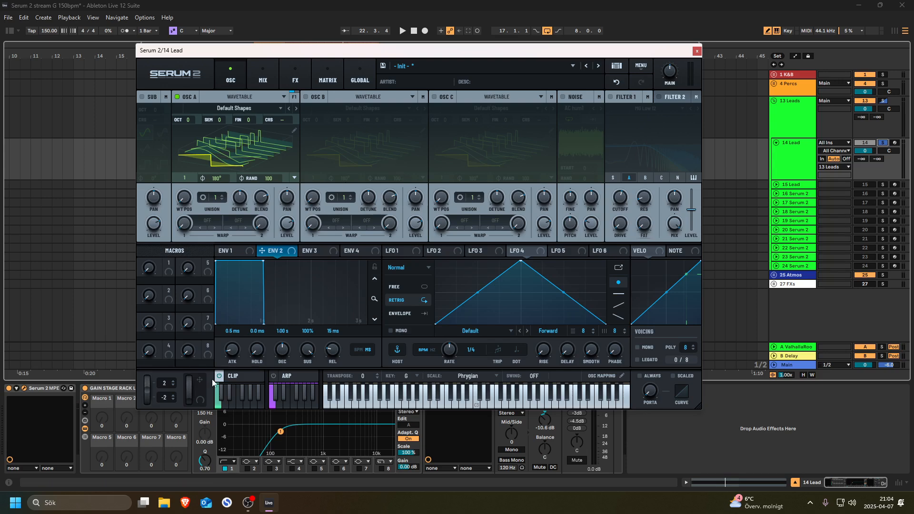
- Show oscillator A as a flat waveform while the lead plays
click(233, 376)
click(234, 376)
key(space)
key(space)
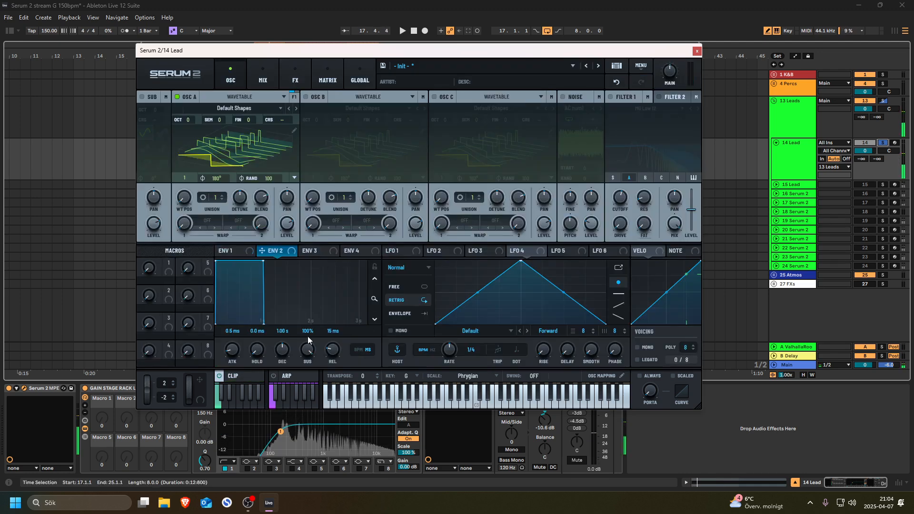
click(253, 153)
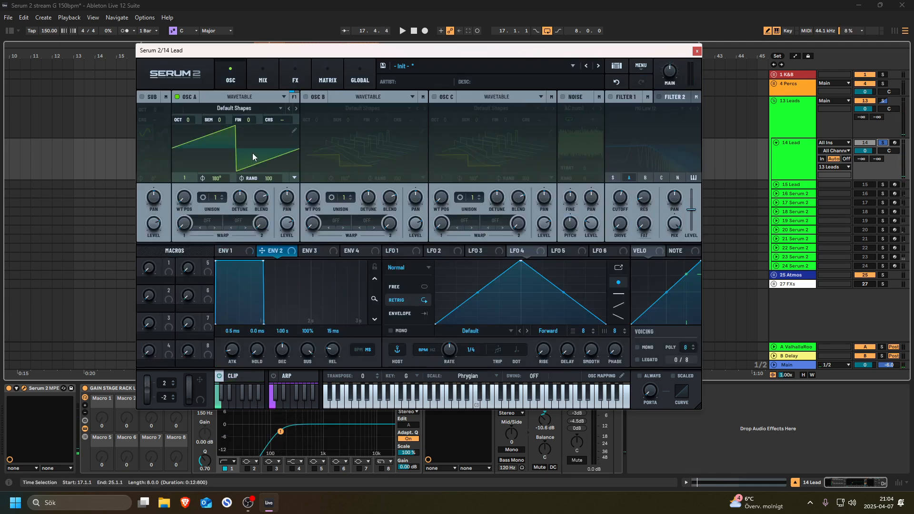
key(space)
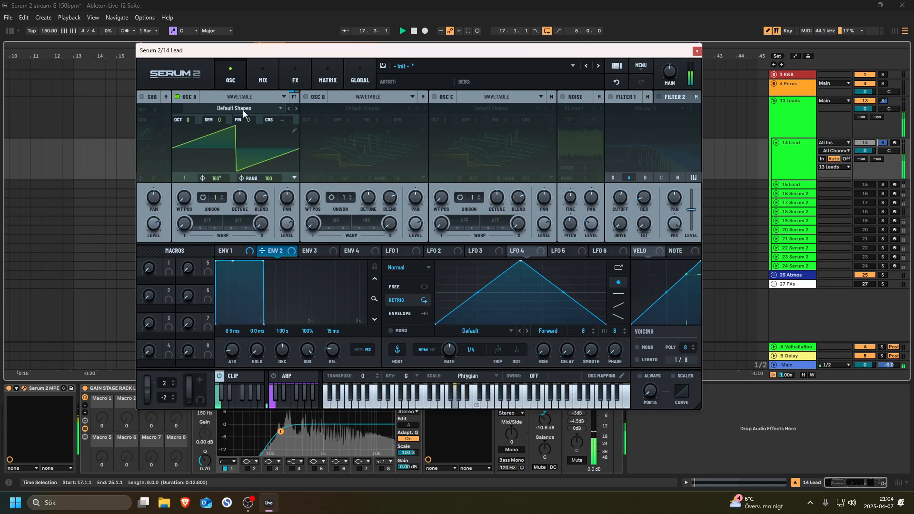
- Load the AT Analog Four wavetable into oscillator A at wavetable position 4
click(242, 110)
mouse_move(233, 141)
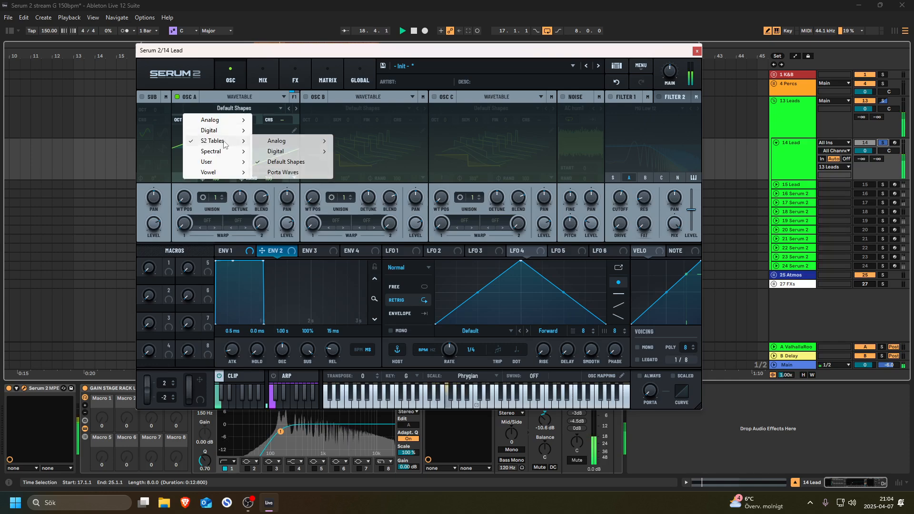
mouse_move(315, 141)
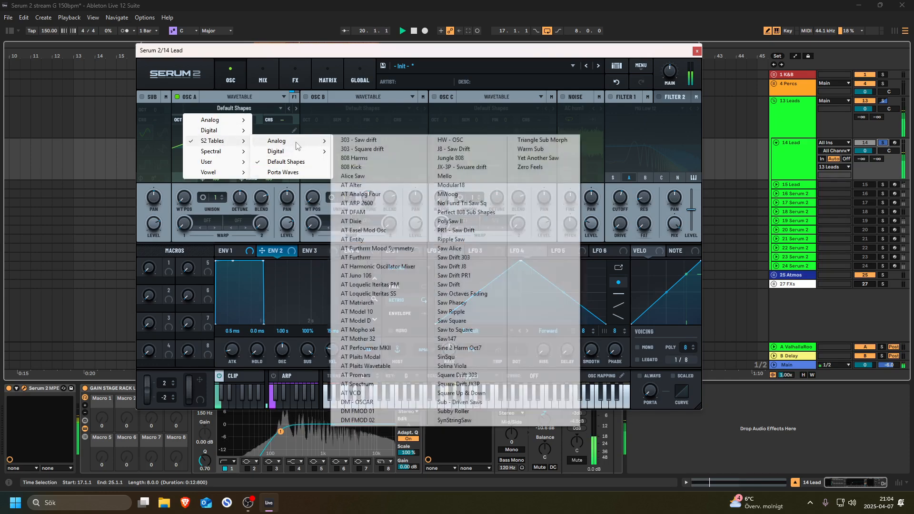
click(361, 194)
drag(188, 198, 230, 223)
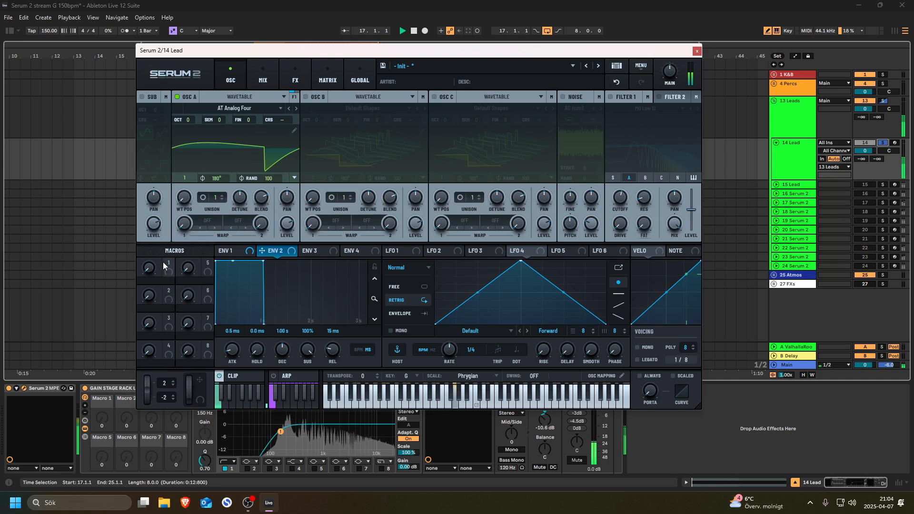
- Enable filter 1 as an Acid Ladder with drive at 100% and resonance at 70%
click(611, 97)
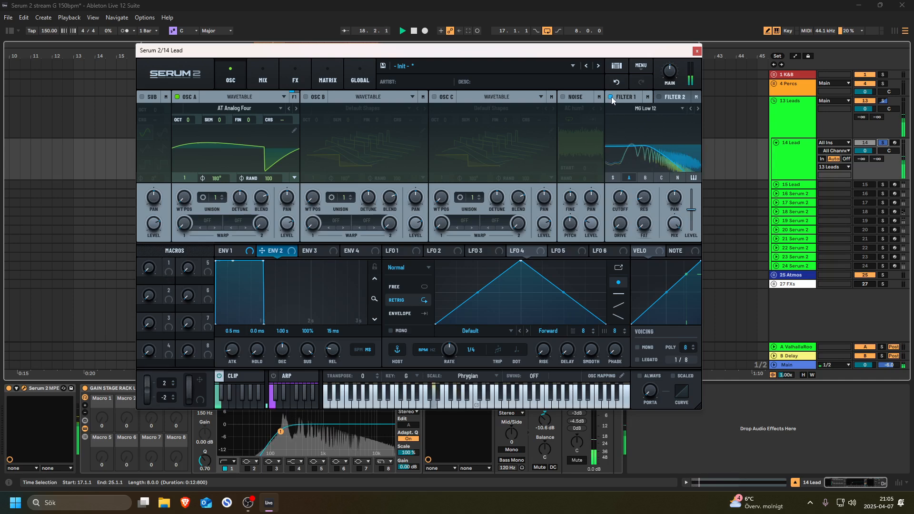
click(648, 109)
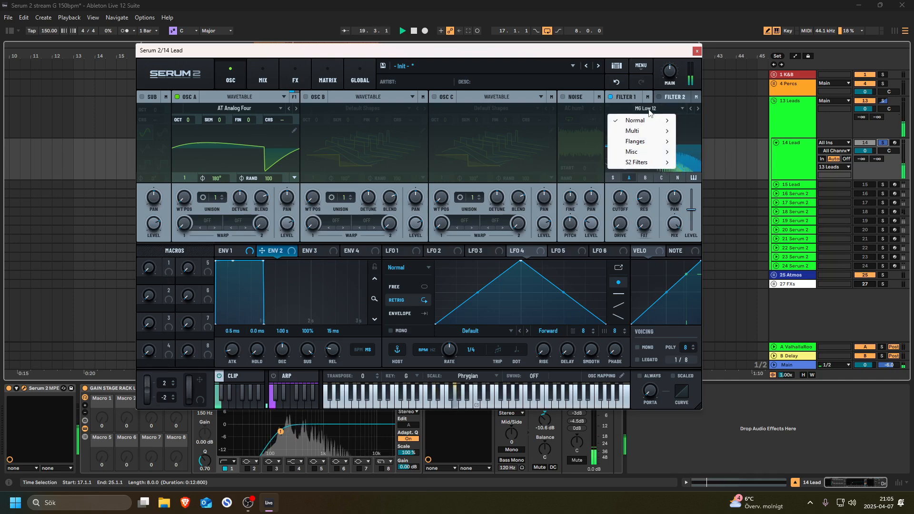
mouse_move(638, 153)
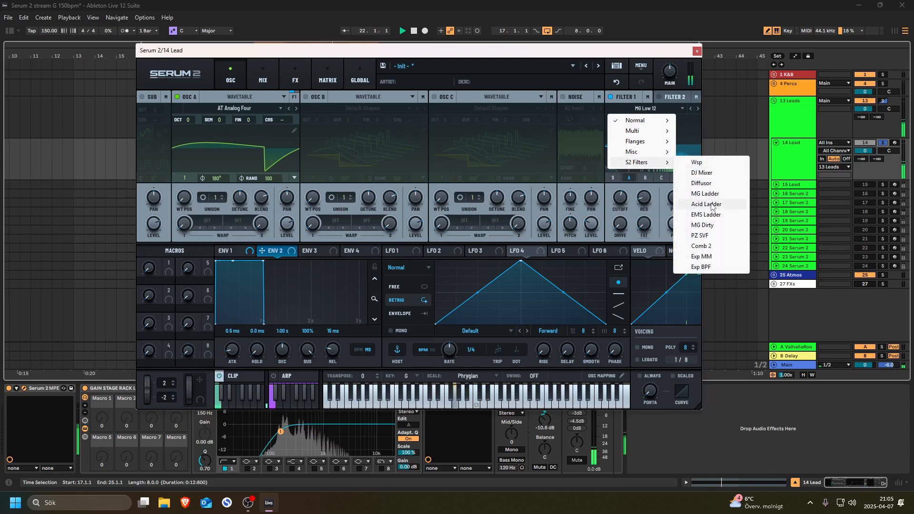
click(710, 205)
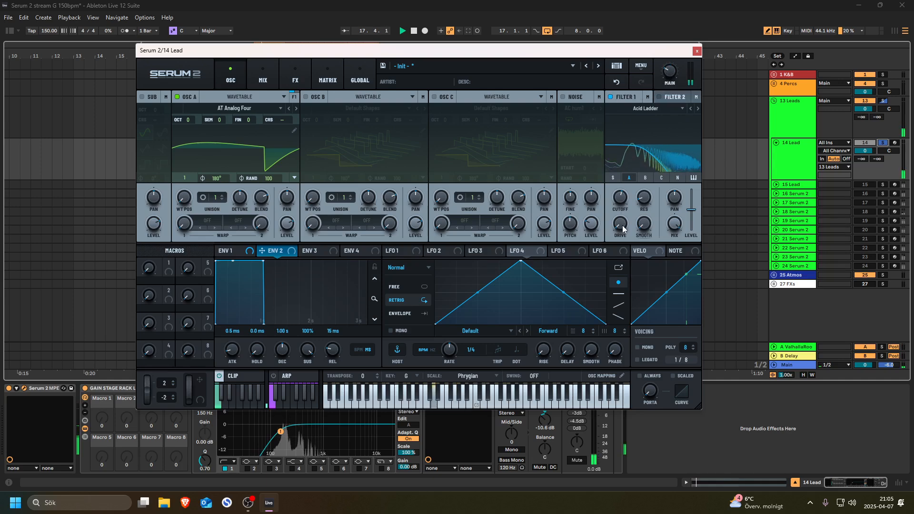
drag(620, 224, 639, 126)
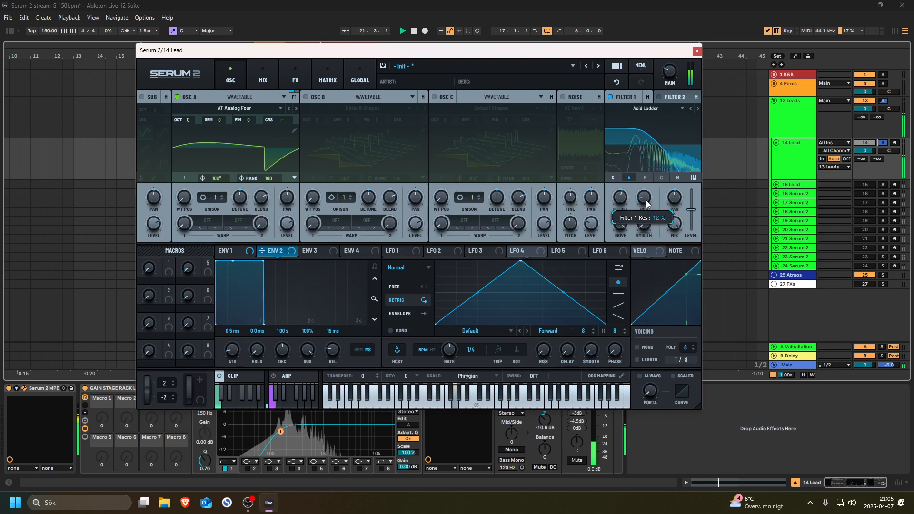
drag(646, 200, 656, 148)
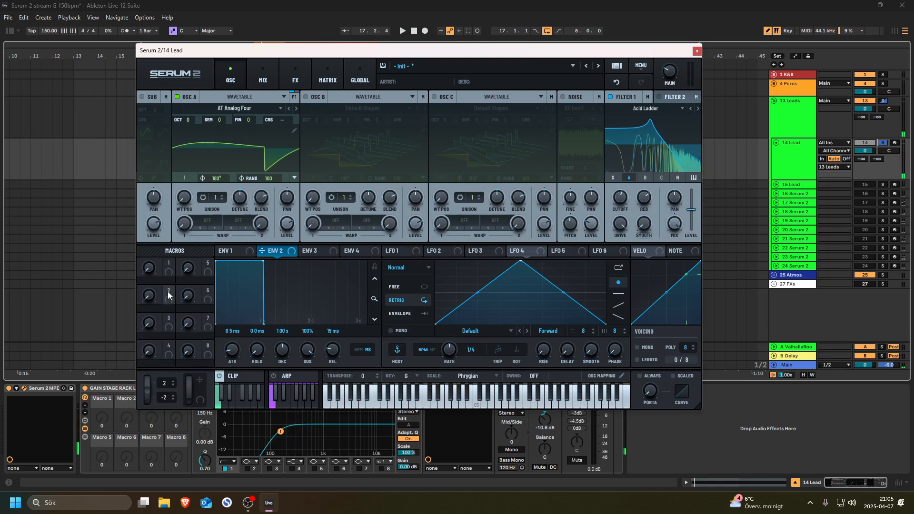
- Map macro 2 to filter 1 resonance, sweep it to hear, and name it Reso
drag(168, 291, 645, 202)
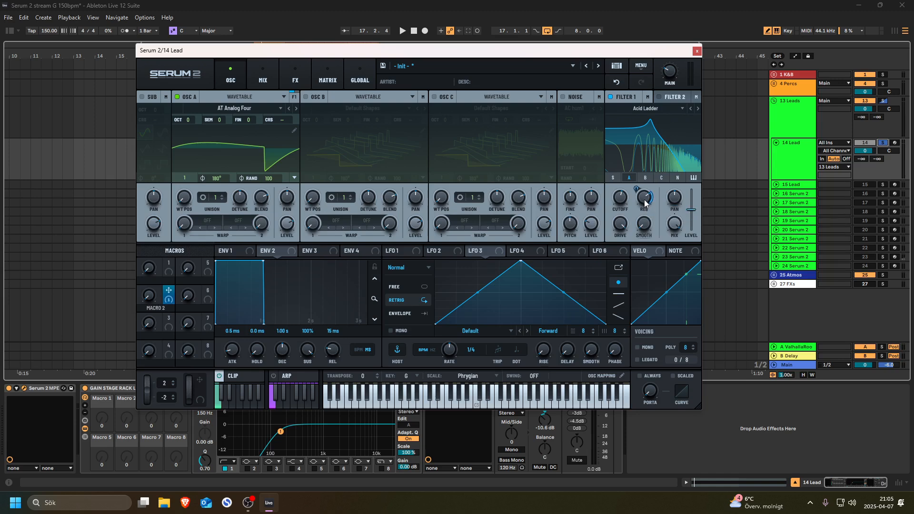
mouse_move(635, 189)
key(space)
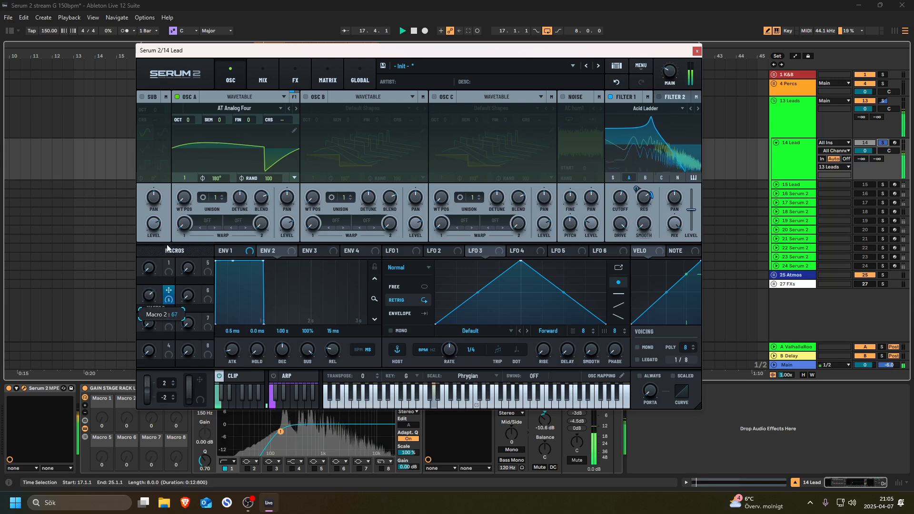
drag(166, 245, 156, 356)
key(space)
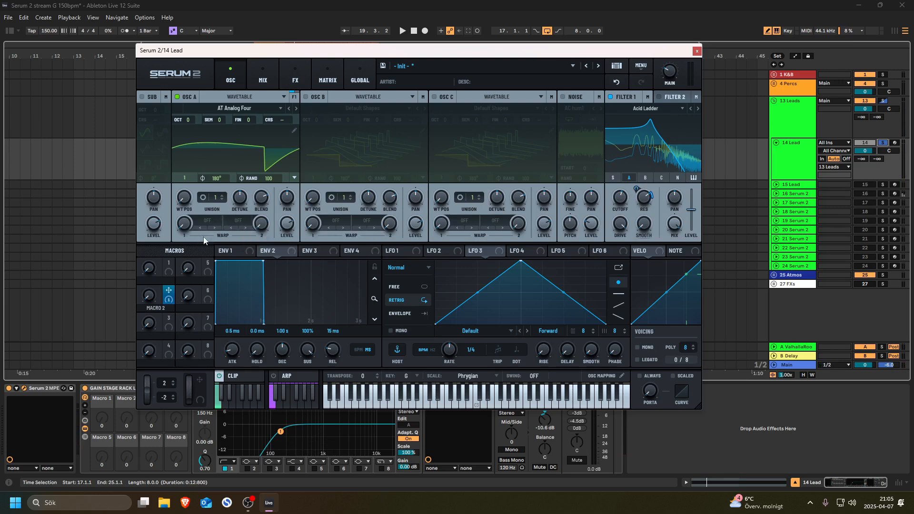
text(Re)
- Lower filter 1 cutoff to about 192 Hz while the loop plays
key(space)
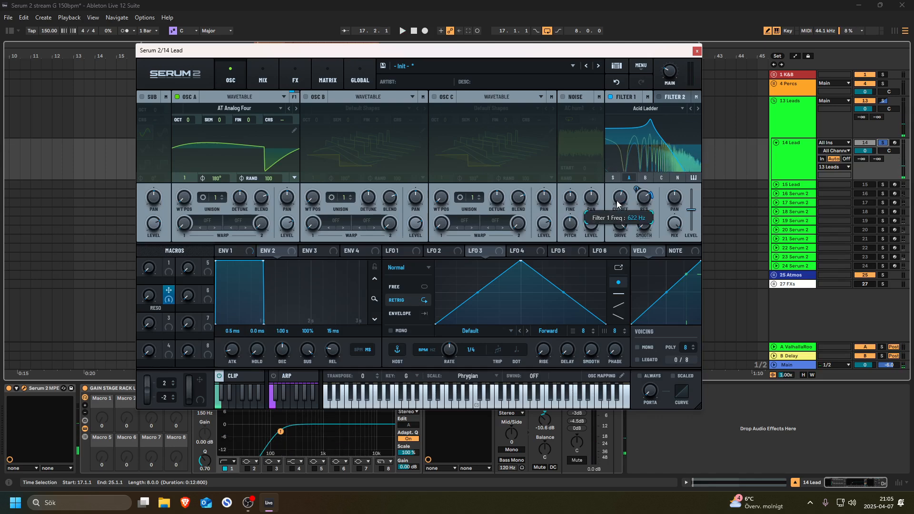
drag(616, 201, 616, 217)
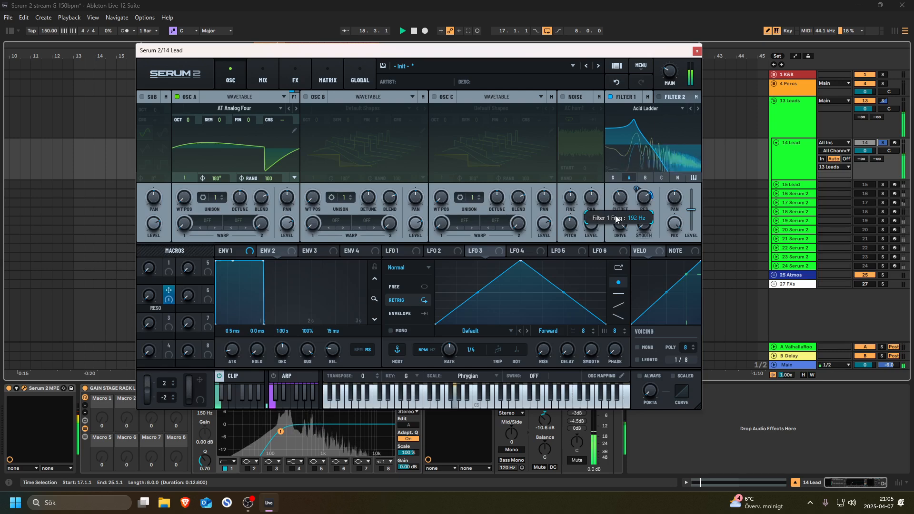
key(space)
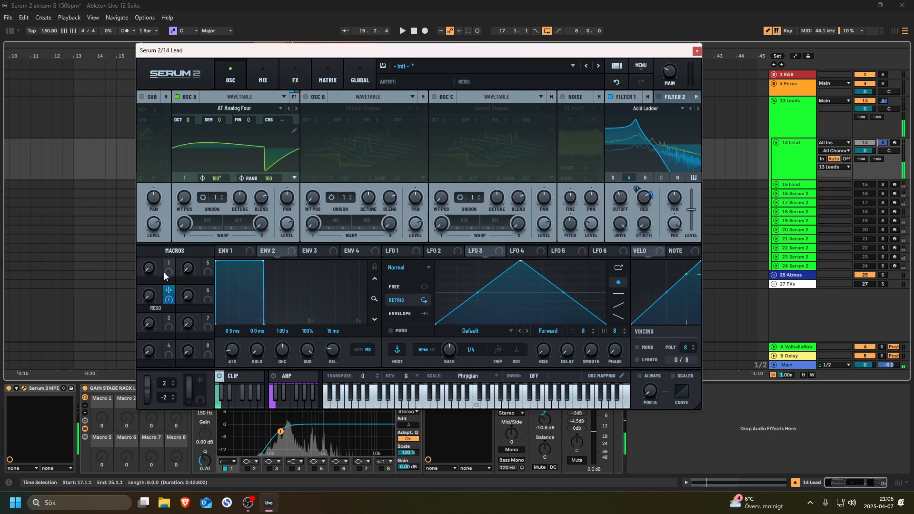
- Map macro 1 to filter 1 cutoff and name it Cutoff
drag(168, 262, 622, 203)
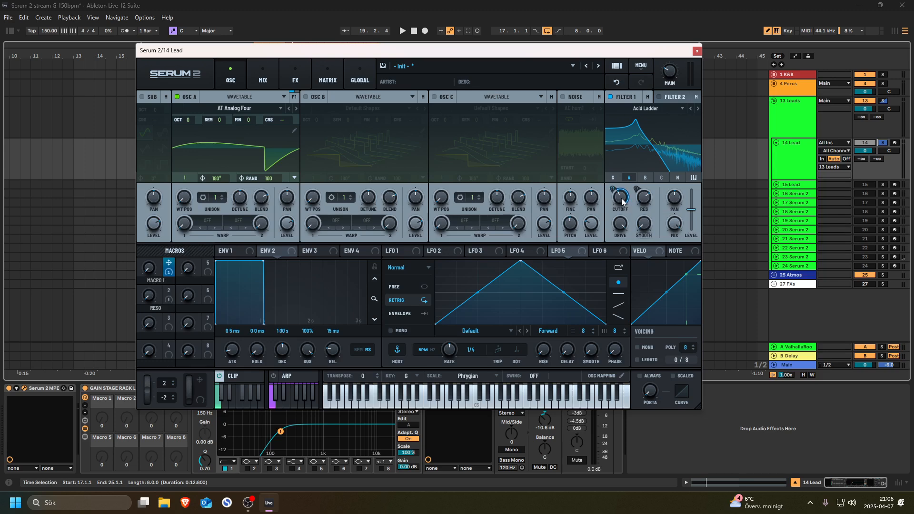
mouse_move(613, 191)
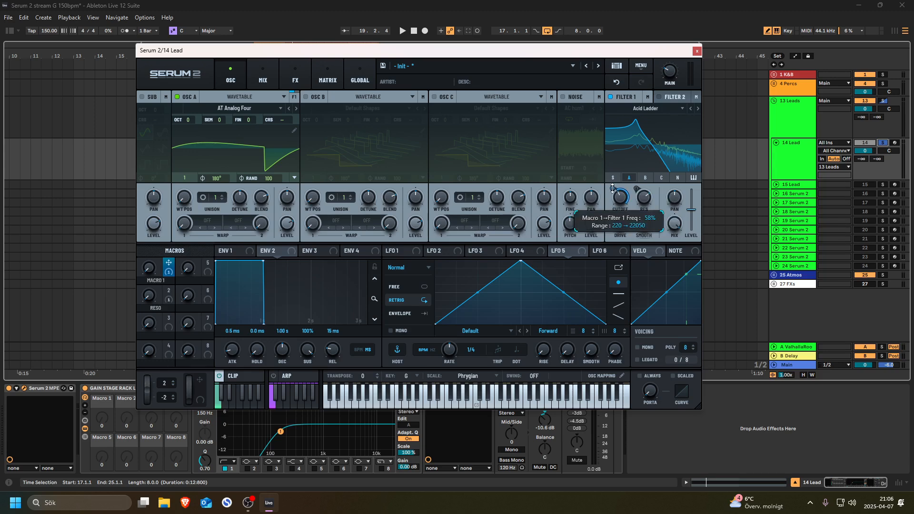
key(space)
double_click(155, 280)
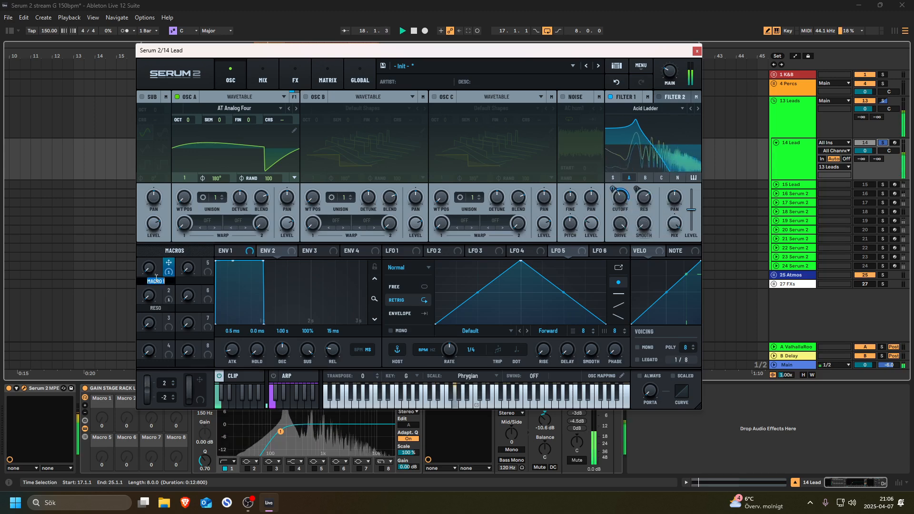
text(Cutoff)
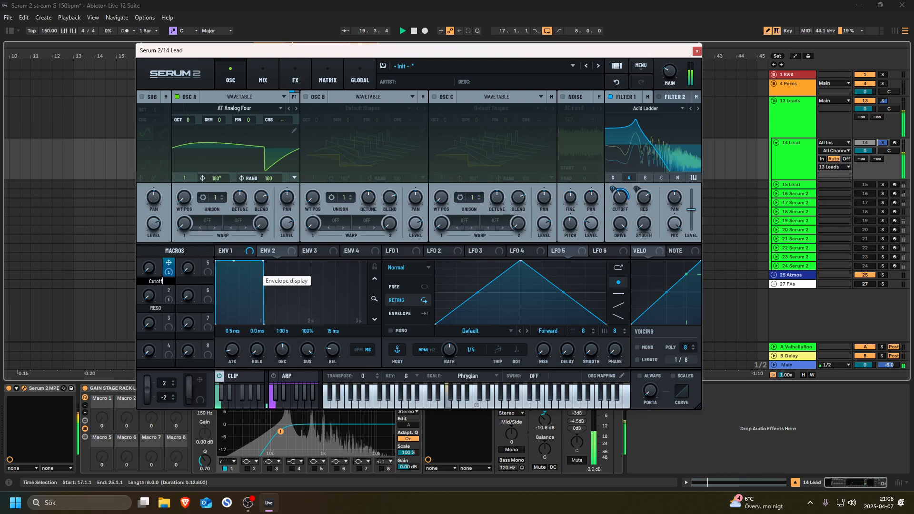
key(Return)
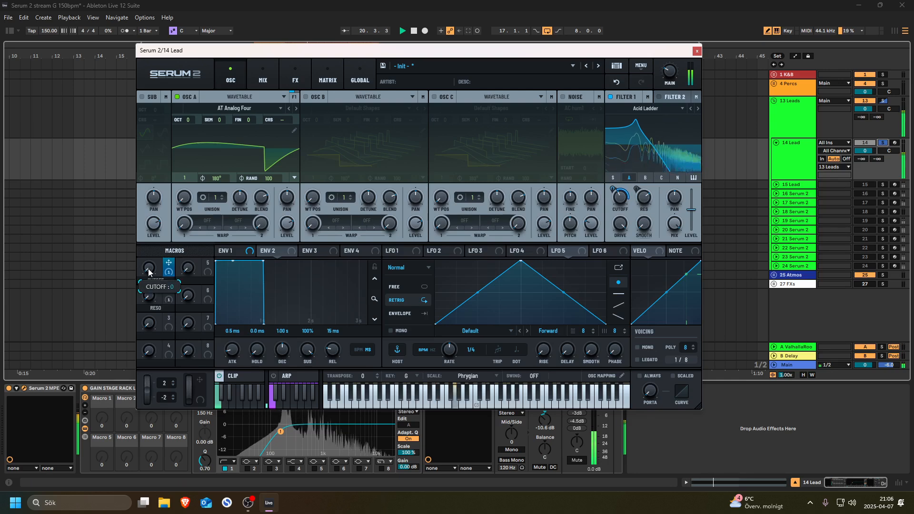
- Set the Cutoff macro to 46 and trim its filter cutoff depth to 45%
drag(148, 266, 153, 224)
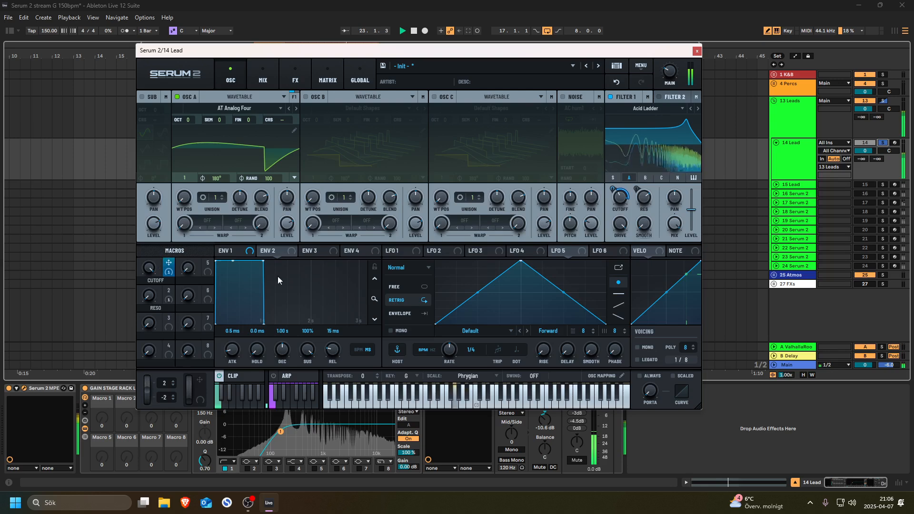
mouse_move(612, 187)
drag(612, 187, 612, 190)
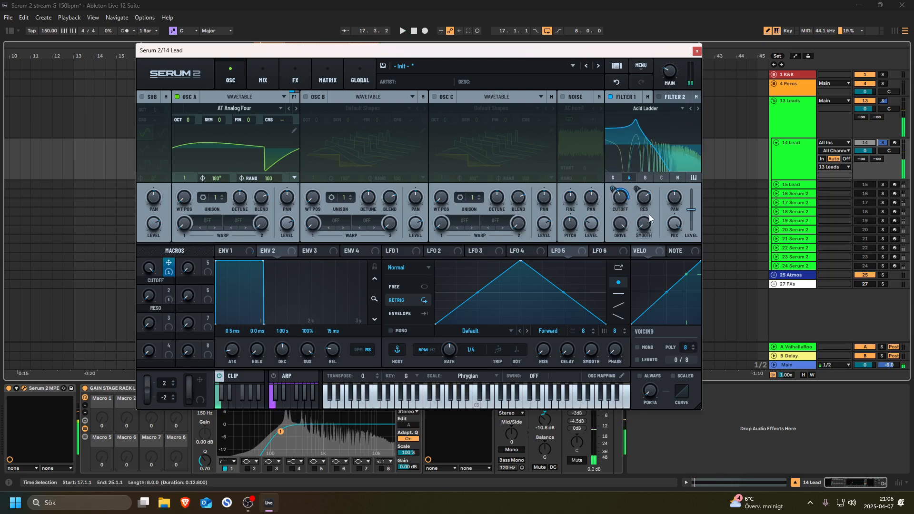
mouse_move(619, 204)
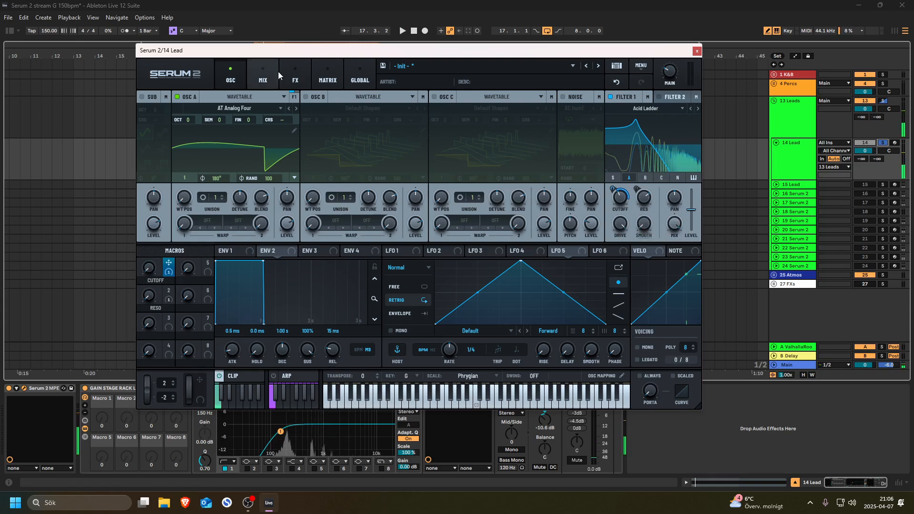
- Set the FX Equalizer's low band to highpass with its Q lowered to 46
click(298, 79)
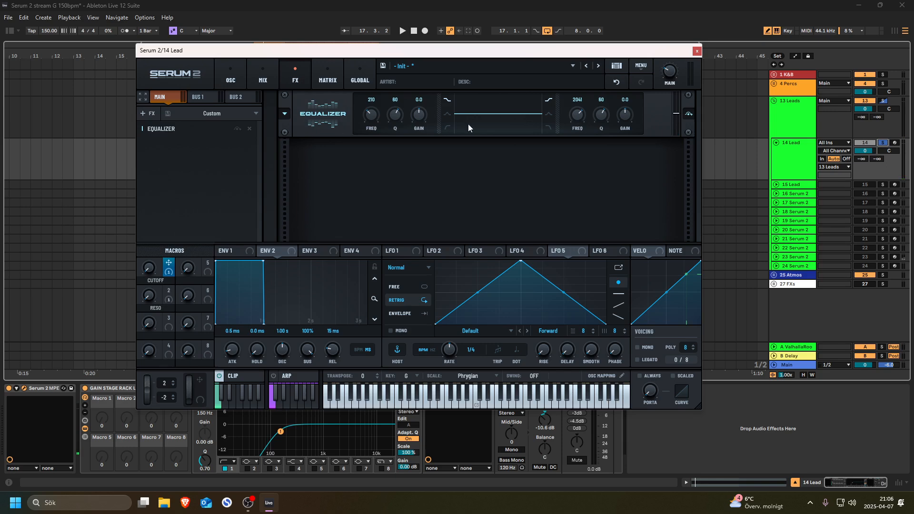
click(448, 128)
right_click(488, 124)
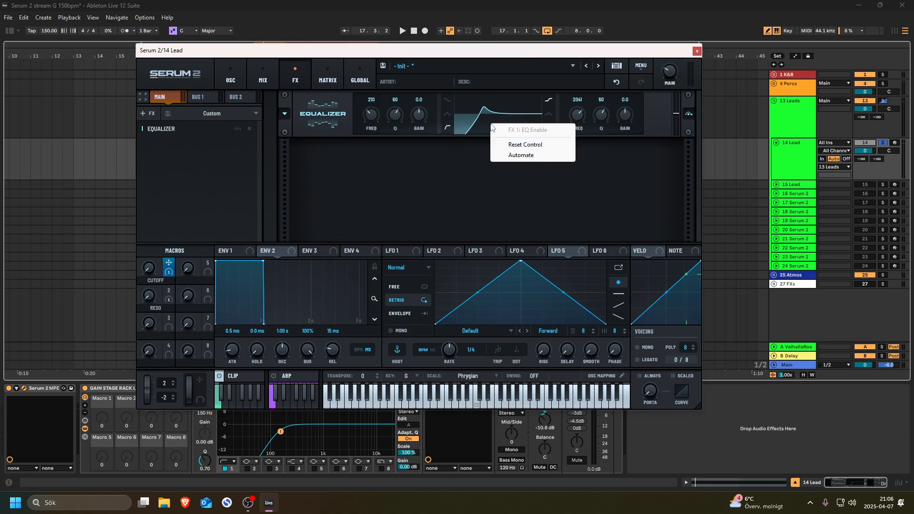
click(493, 121)
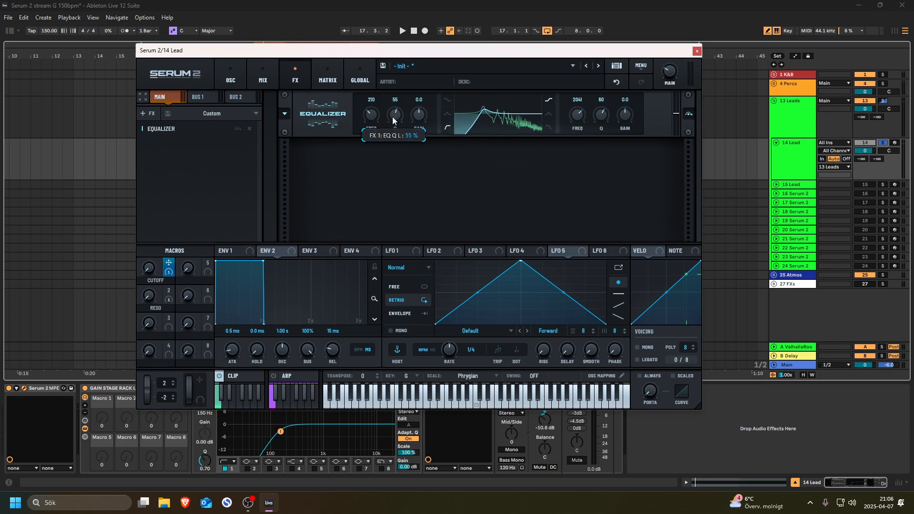
key(space)
drag(392, 118, 391, 125)
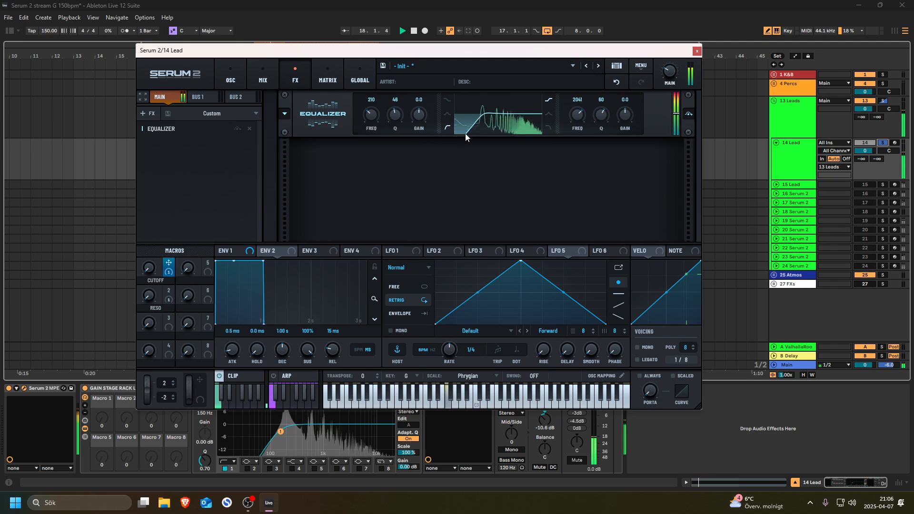
key(space)
click(230, 76)
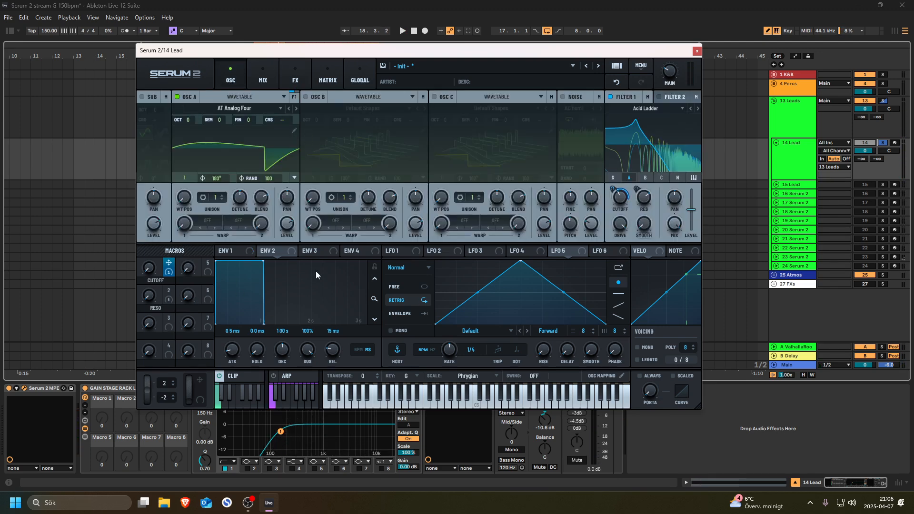
- Give envelope 2 a 482 ms decay with zero sustain
click(281, 253)
drag(263, 261, 242, 324)
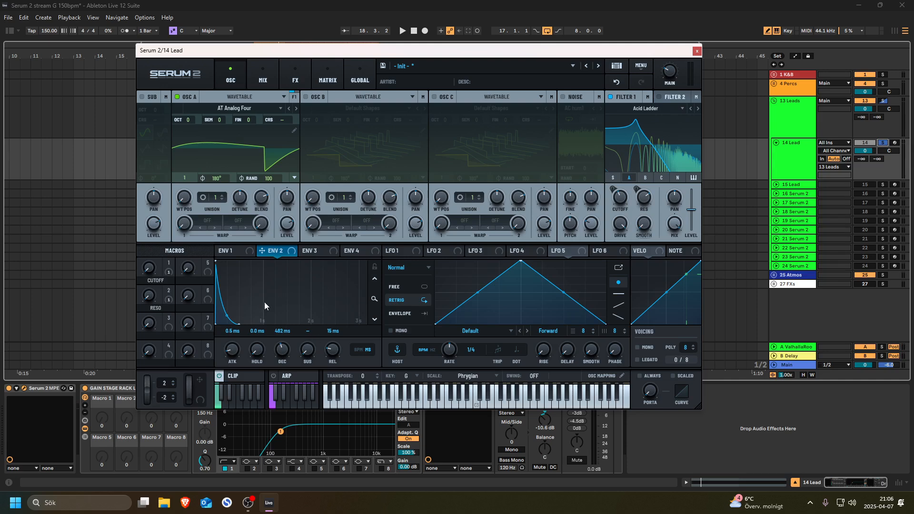
key(space)
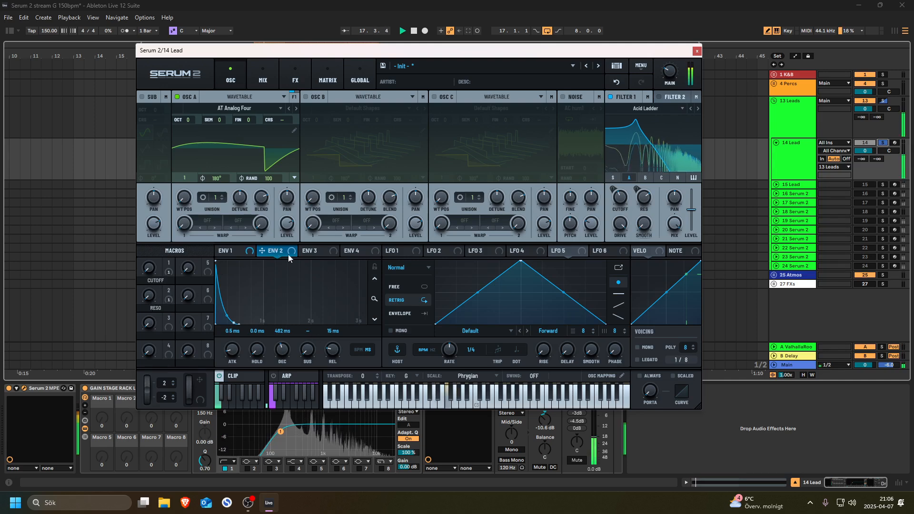
- Route envelope 2 to filter 1 cutoff at about 29% depth
drag(286, 252, 614, 190)
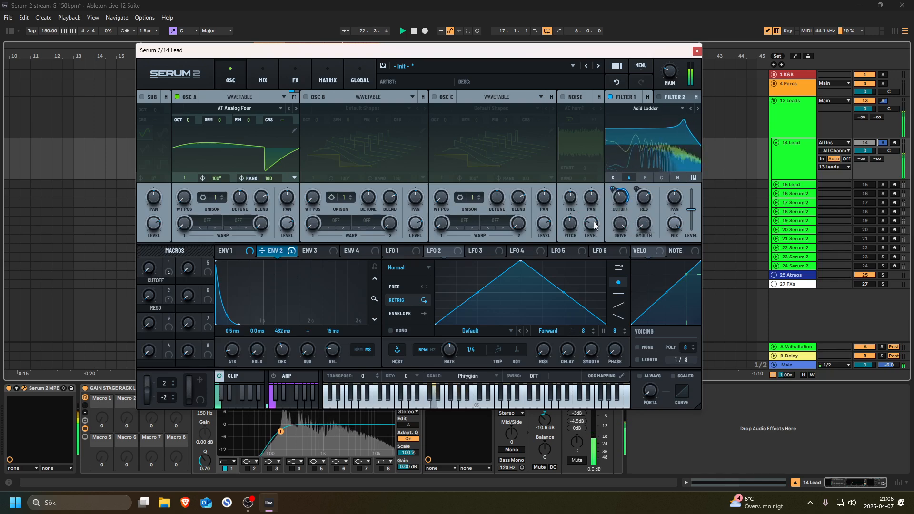
mouse_move(612, 190)
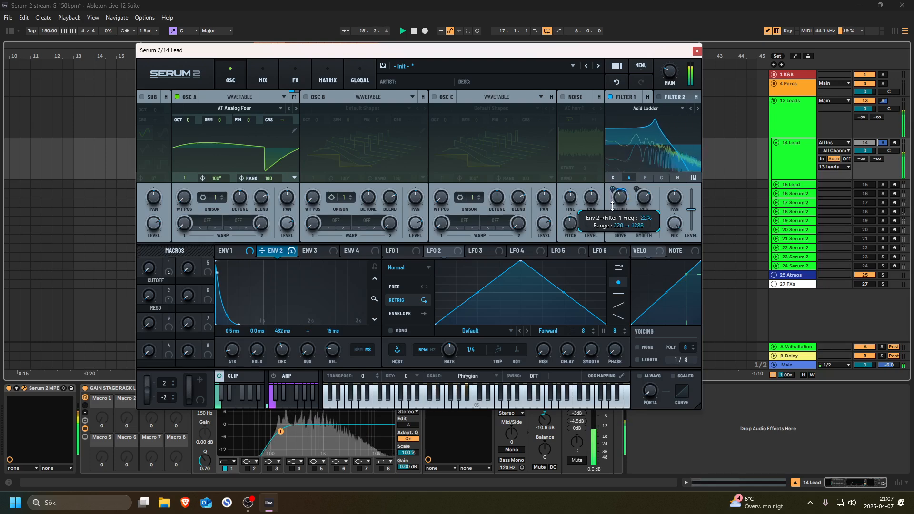
drag(613, 199, 614, 205)
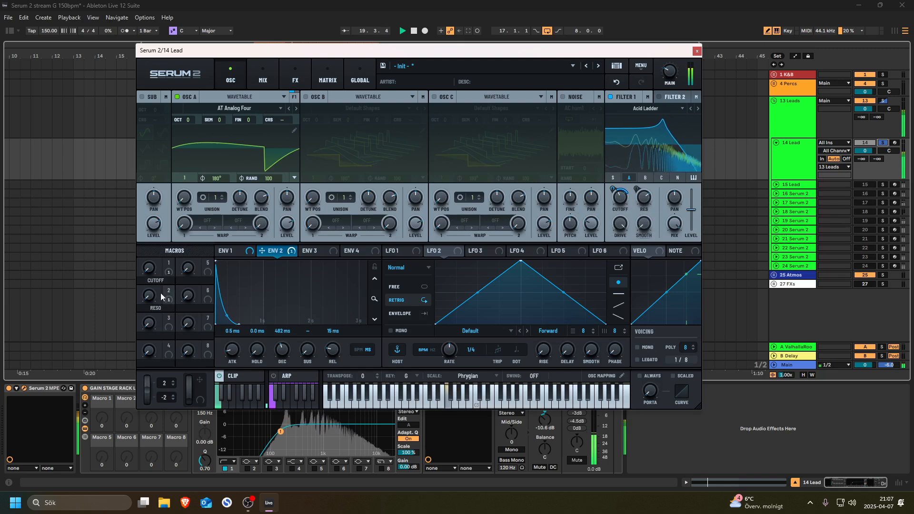
mouse_move(152, 257)
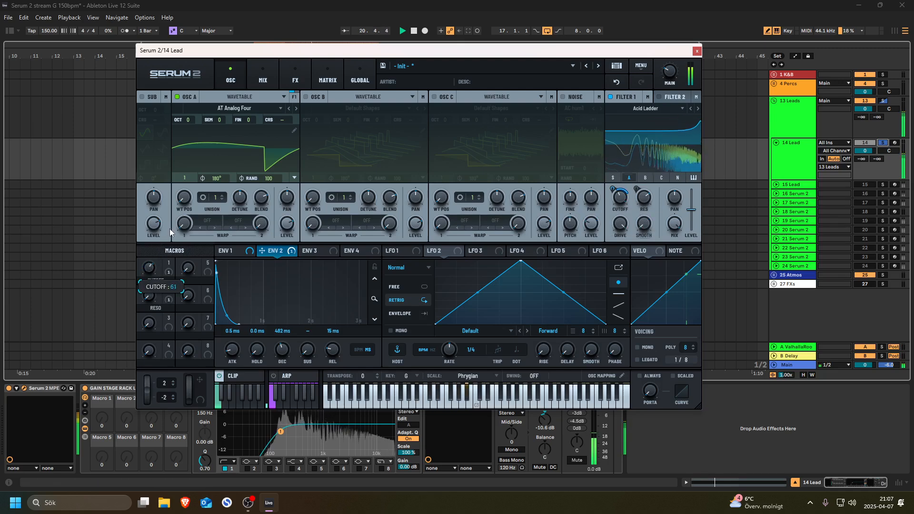
mouse_move(612, 192)
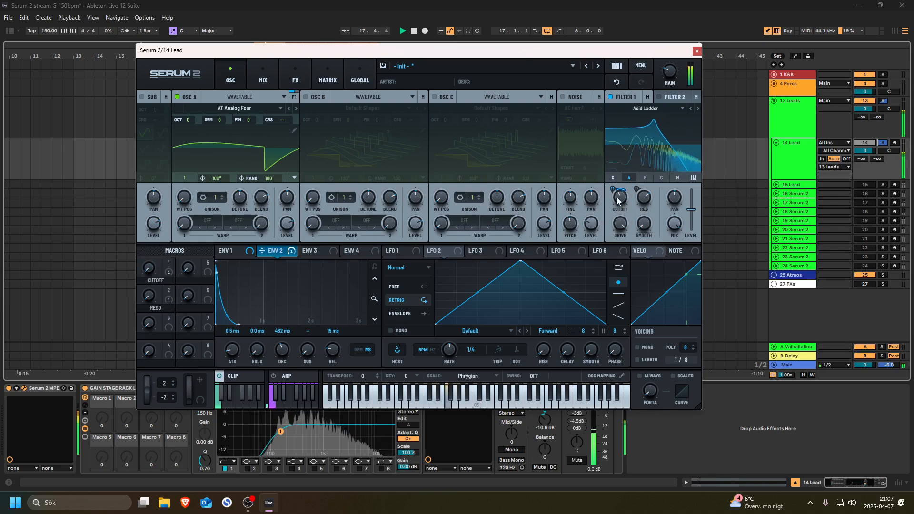
drag(612, 189, 615, 178)
key(space)
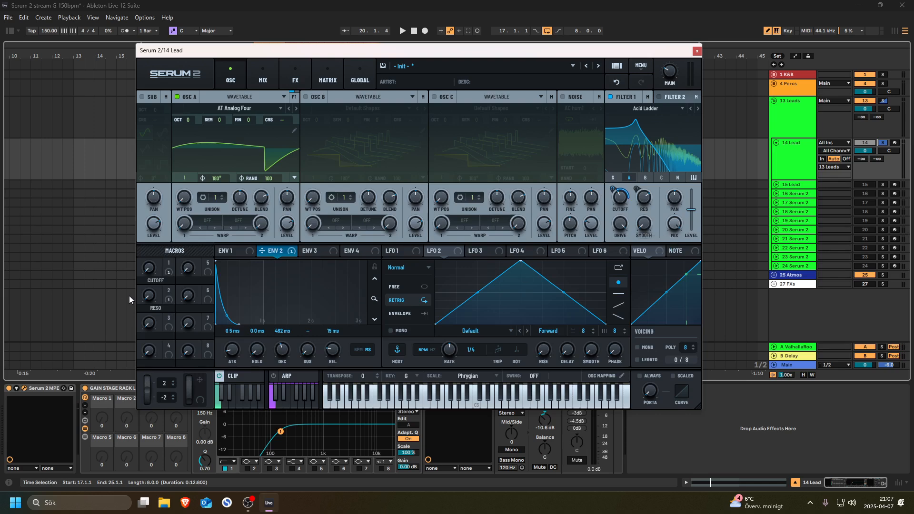
- Assign macro 3 to filter 1's Smooth amount and turn it up
drag(171, 319, 635, 220)
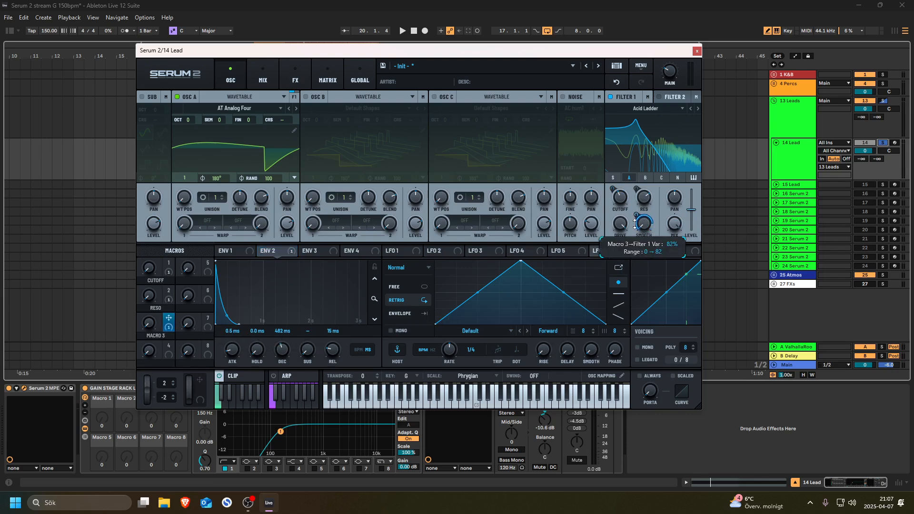
key(space)
drag(153, 324, 170, 255)
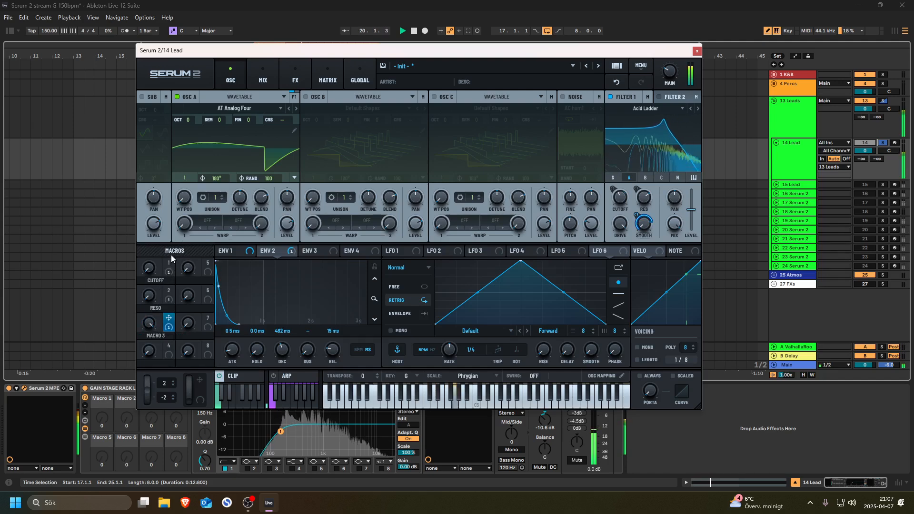
- Rebalance the macros: macro 3 at 42, Reso at 68, Cutoff at 19
drag(154, 296, 183, 212)
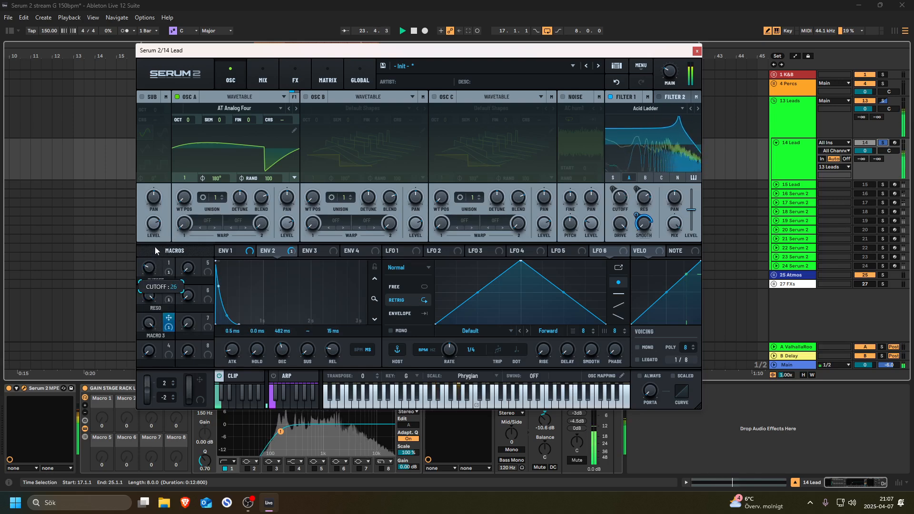
drag(155, 250, 153, 257)
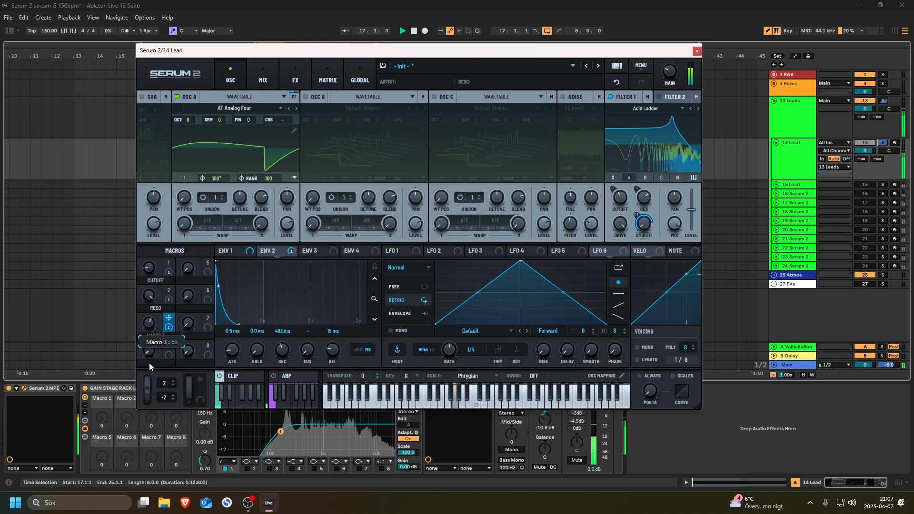
drag(147, 381, 144, 283)
drag(154, 245, 141, 332)
key(space)
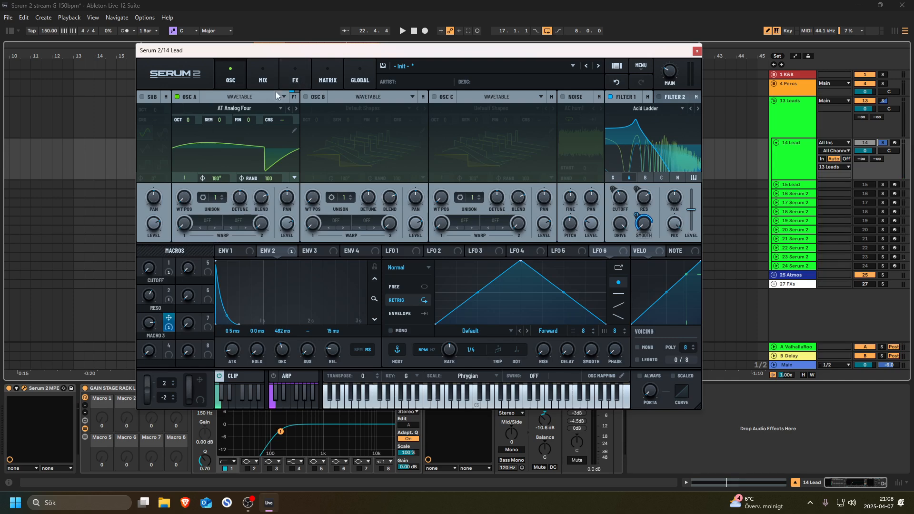
- Insert a Diode 1 Distortion module after the Equalizer and audition it
click(291, 80)
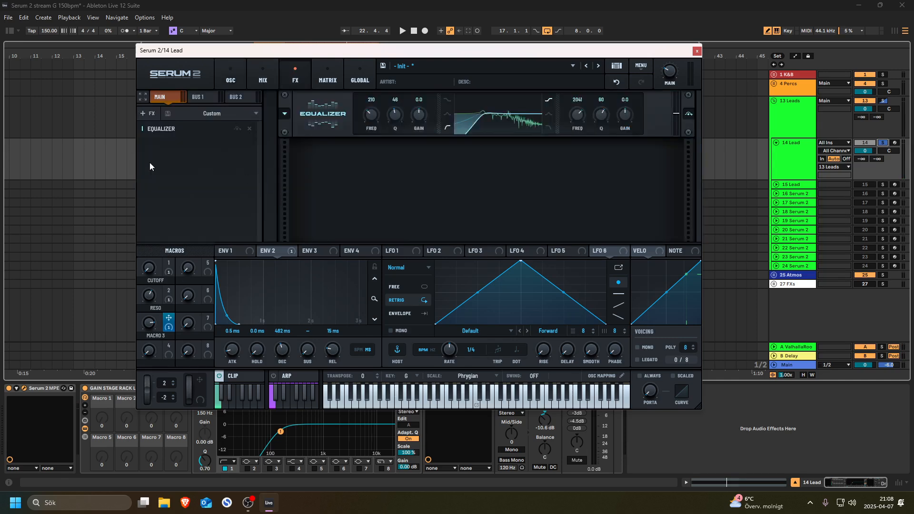
right_click(168, 143)
mouse_move(204, 147)
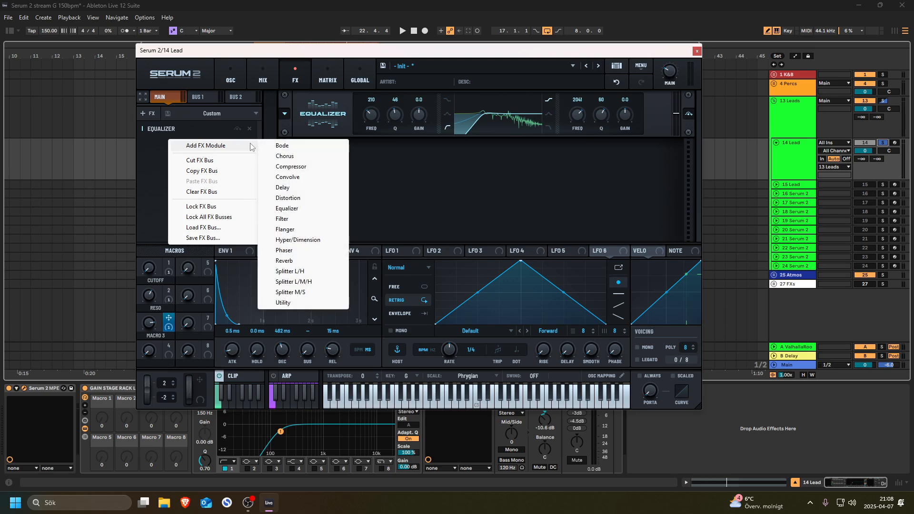
click(305, 198)
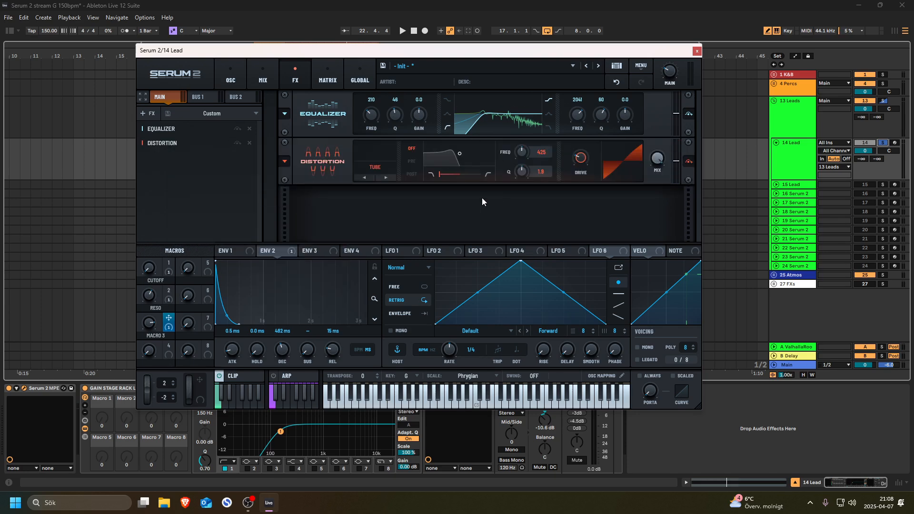
click(376, 167)
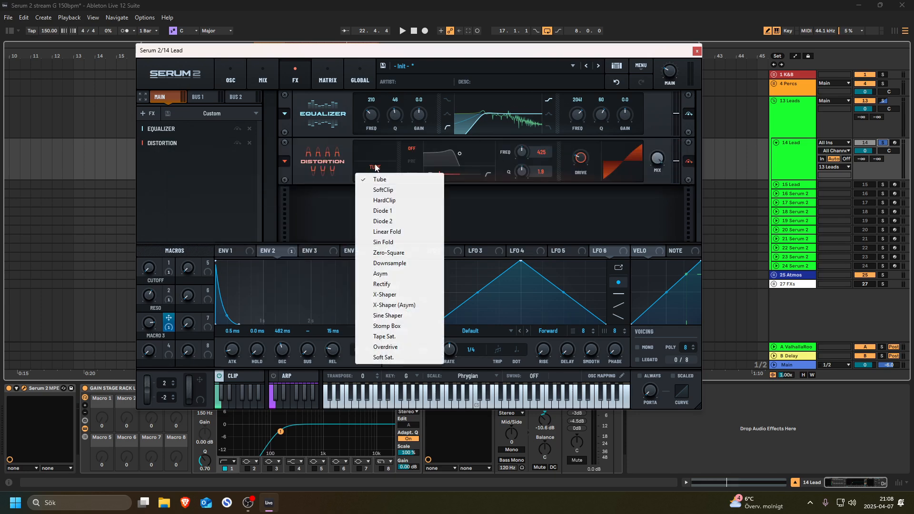
click(391, 210)
key(space)
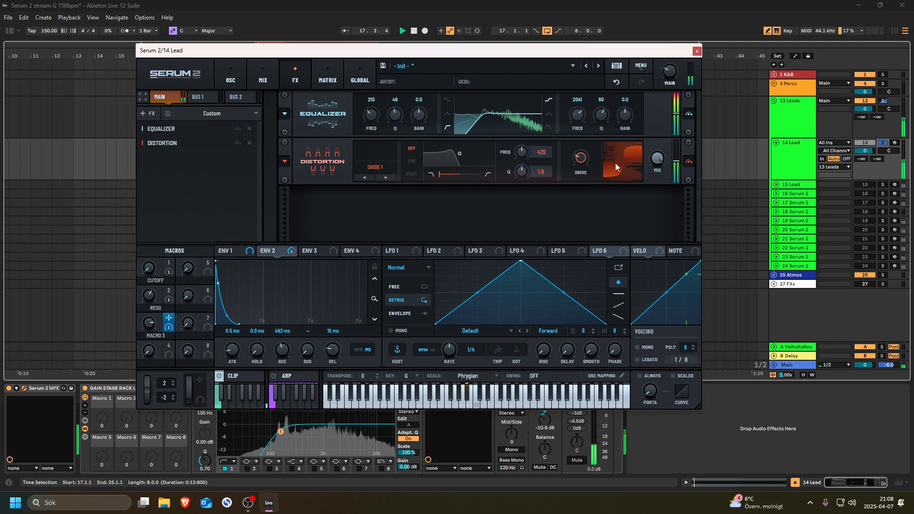
key(space)
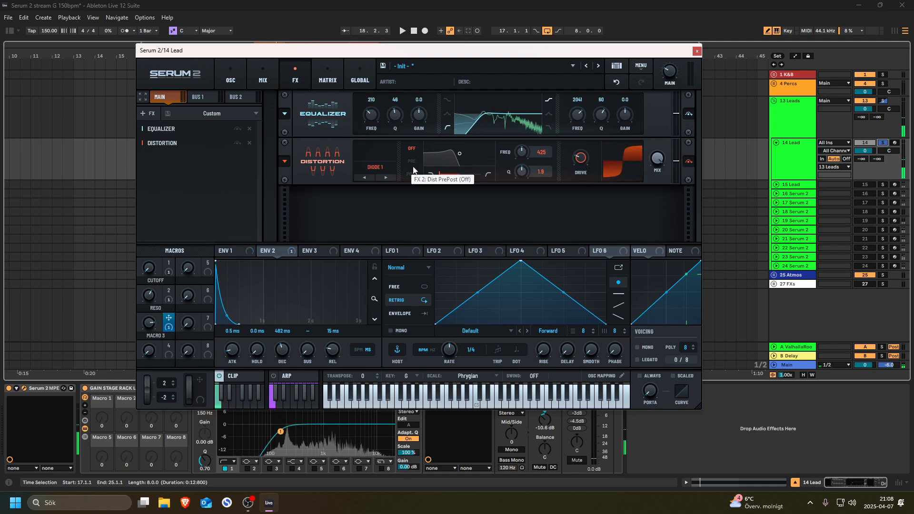
- Set the distortion pre-filter to about 230 Hz, drive 36%, mix 64% and Q 5.5
click(412, 162)
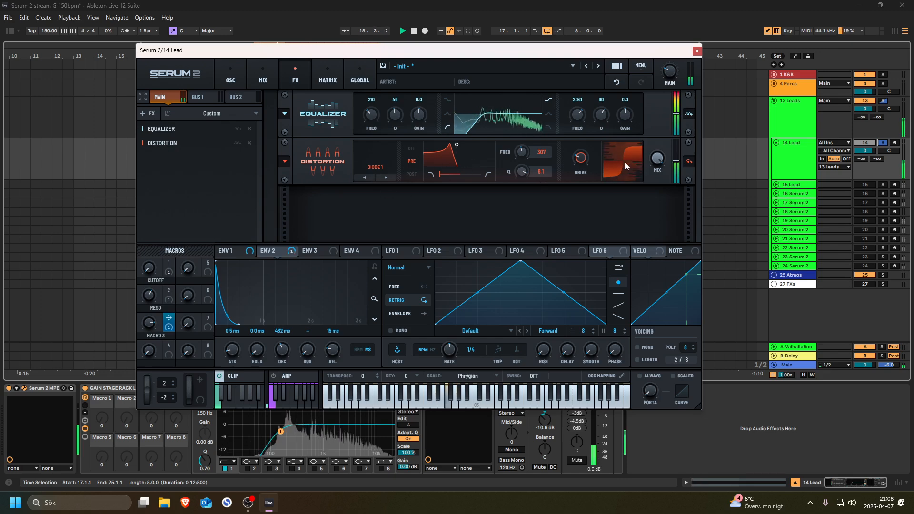
drag(523, 153, 513, 170)
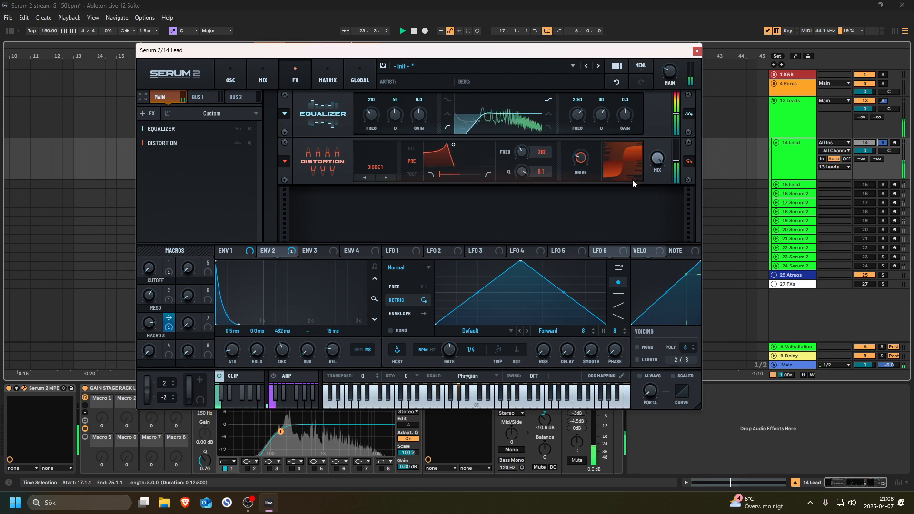
drag(594, 130, 592, 150)
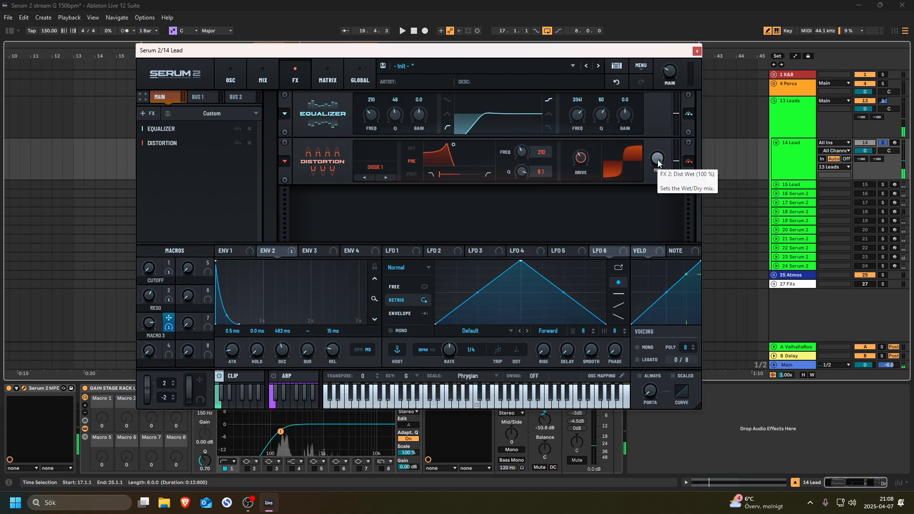
key(space)
drag(657, 163, 641, 199)
mouse_move(521, 175)
mouse_down()
mouse_move(521, 165)
mouse_move(522, 181)
mouse_up()
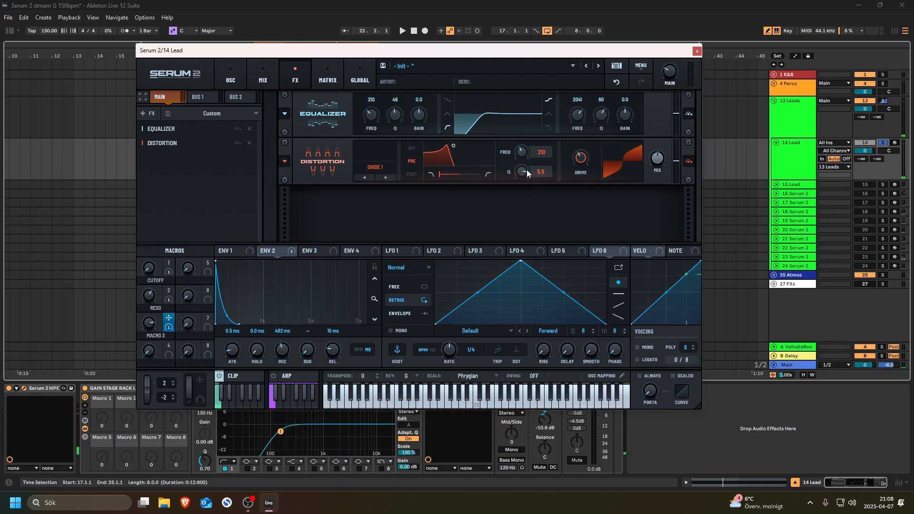
- Assign the Cutoff macro to the Distortion frequency and trim its modulation depth while listening
key(space)
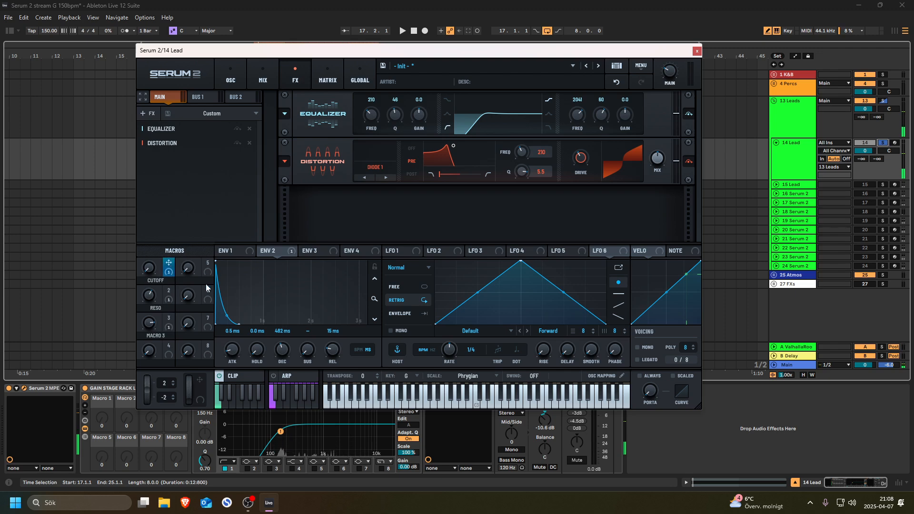
drag(172, 264, 522, 155)
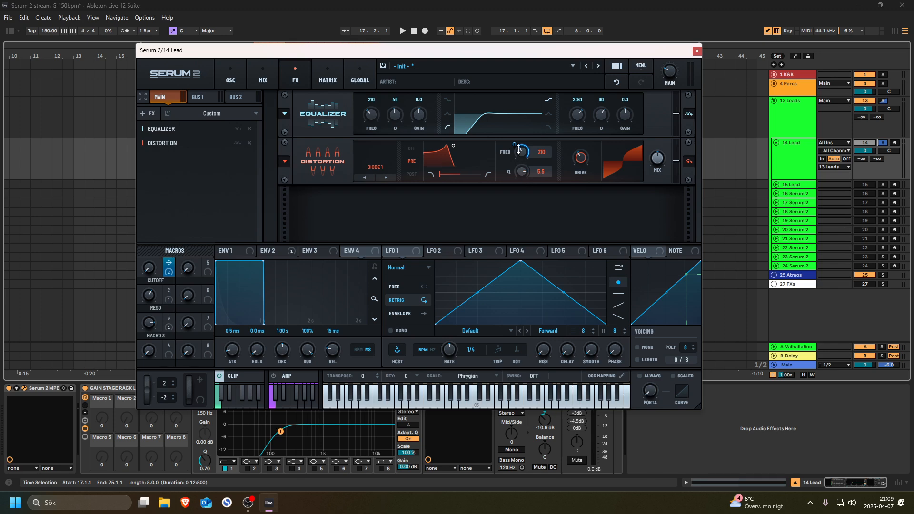
key(space)
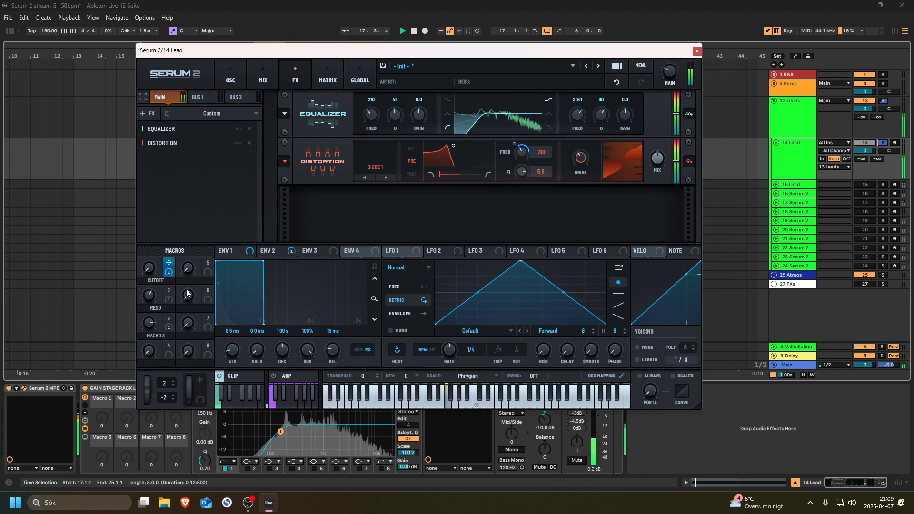
drag(145, 270, 171, 187)
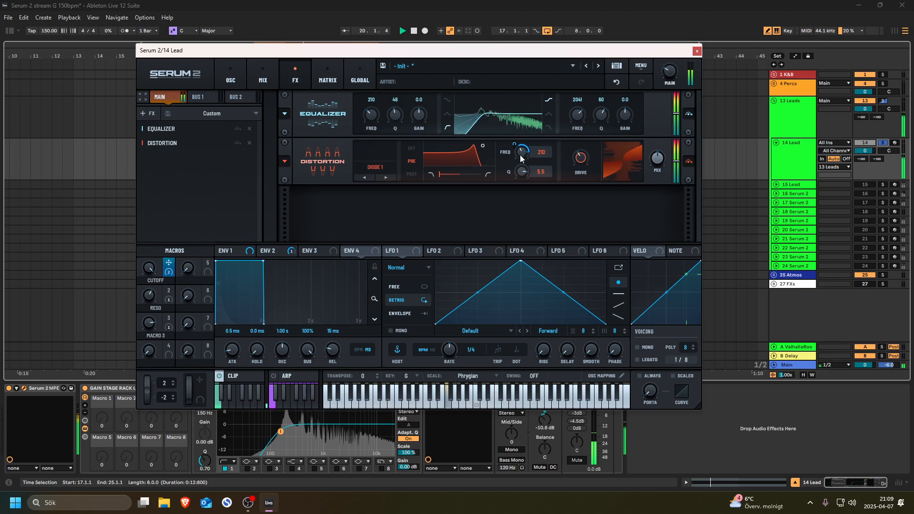
mouse_move(515, 144)
drag(515, 144, 526, 173)
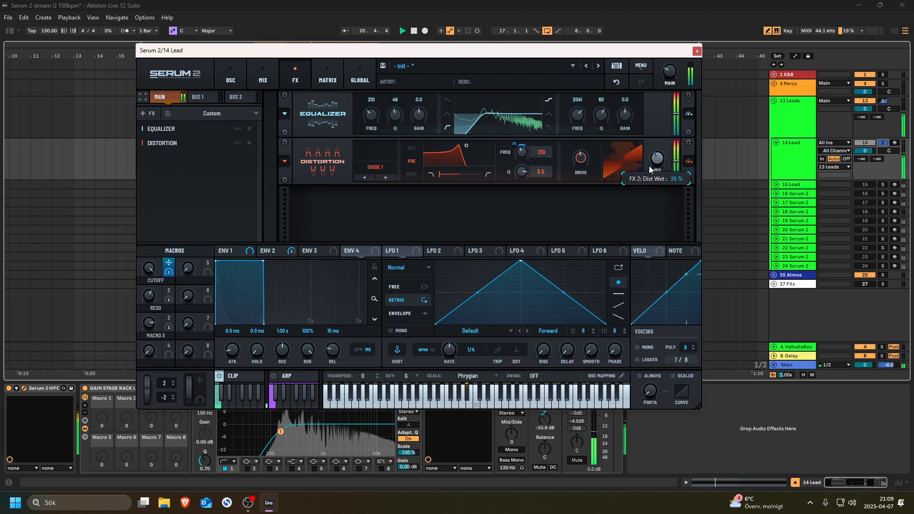
key(space)
- Switch the distortion to Diode 2, raise its wet mix to 79%, and reduce the macro depth
click(385, 177)
key(space)
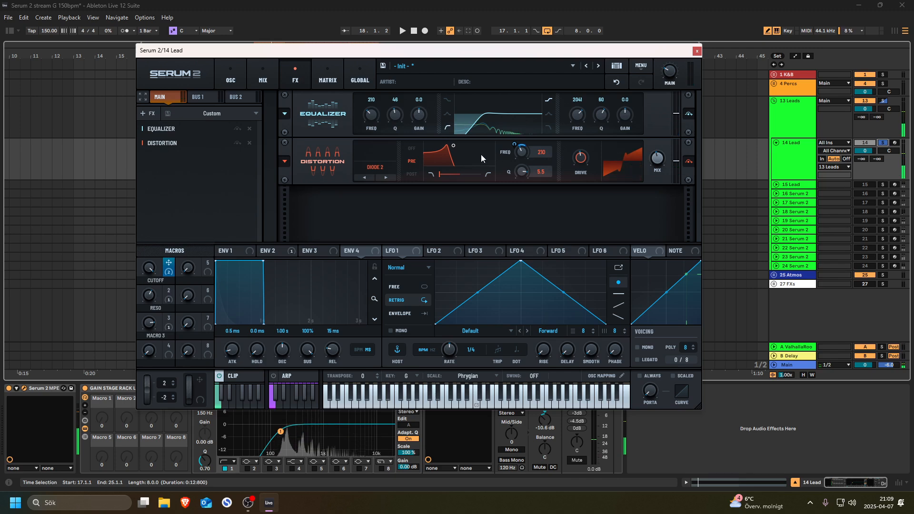
mouse_move(516, 147)
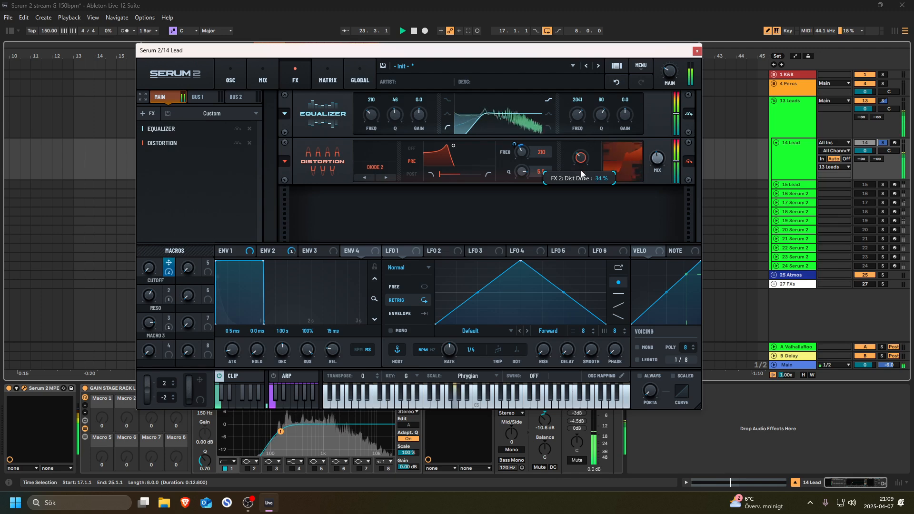
mouse_move(666, 134)
mouse_down()
mouse_move(669, 115)
mouse_move(665, 124)
mouse_up()
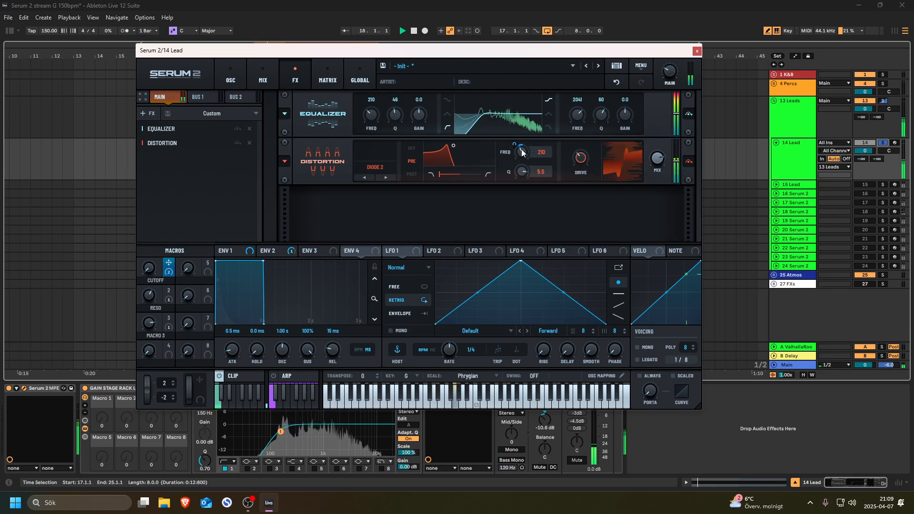
mouse_move(520, 132)
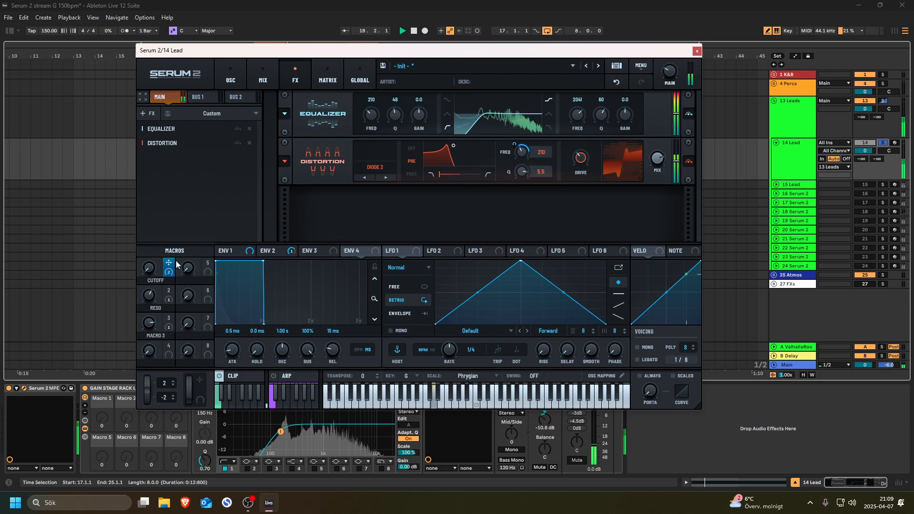
drag(163, 221, 152, 269)
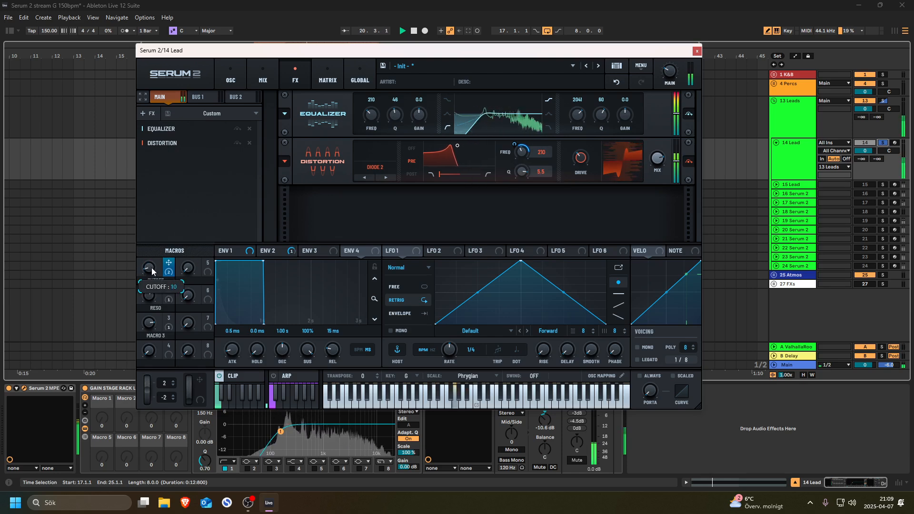
drag(514, 144, 514, 153)
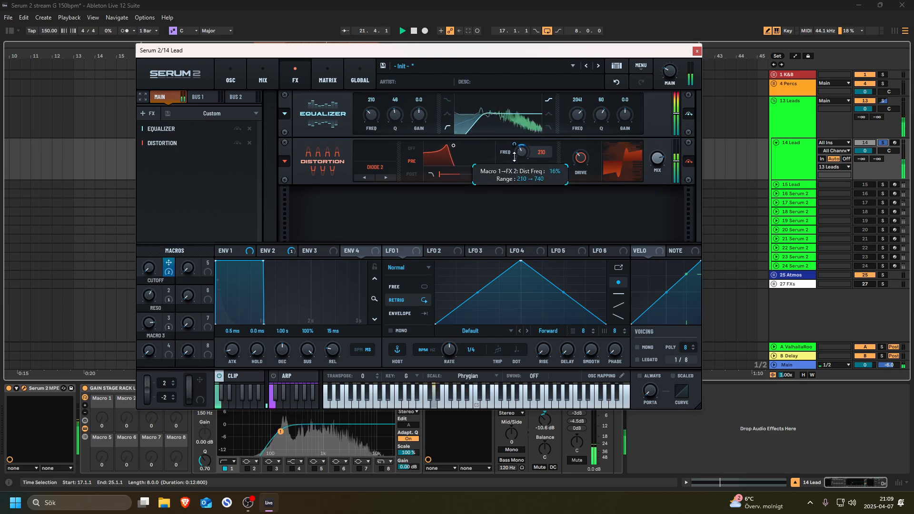
mouse_move(658, 175)
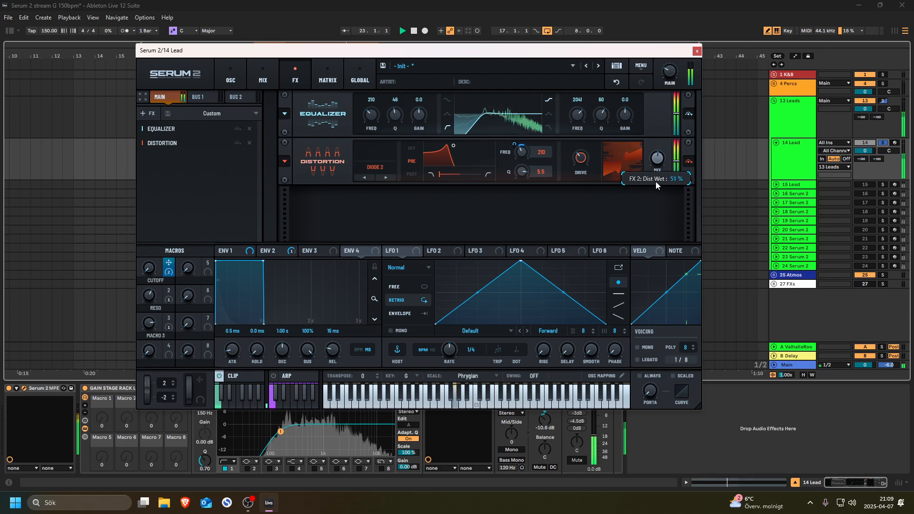
key(space)
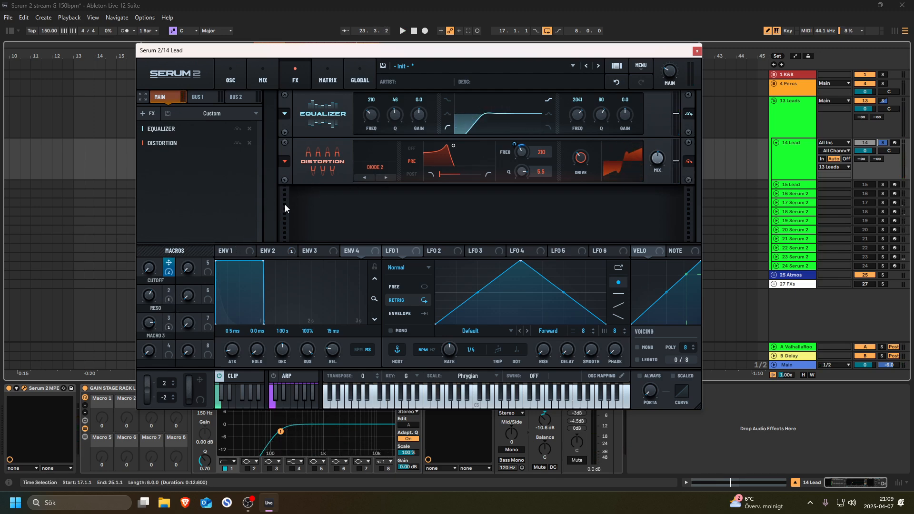
- Add a Delay after the Distortion and load its User '8th dotted' ping-pong preset
right_click(162, 163)
mouse_move(210, 172)
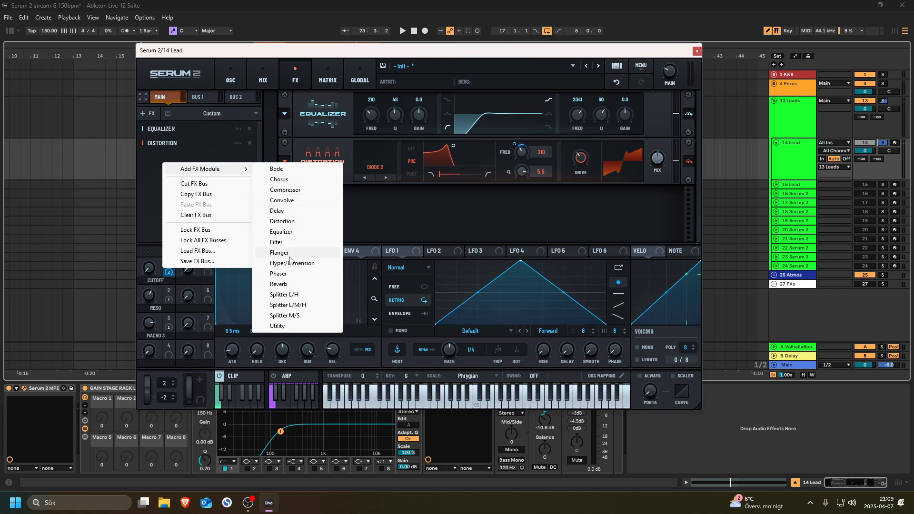
click(281, 210)
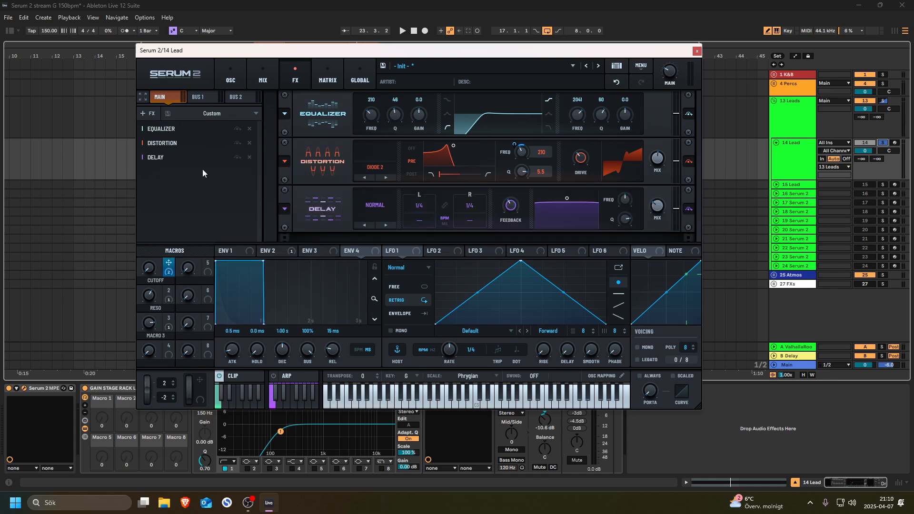
click(283, 212)
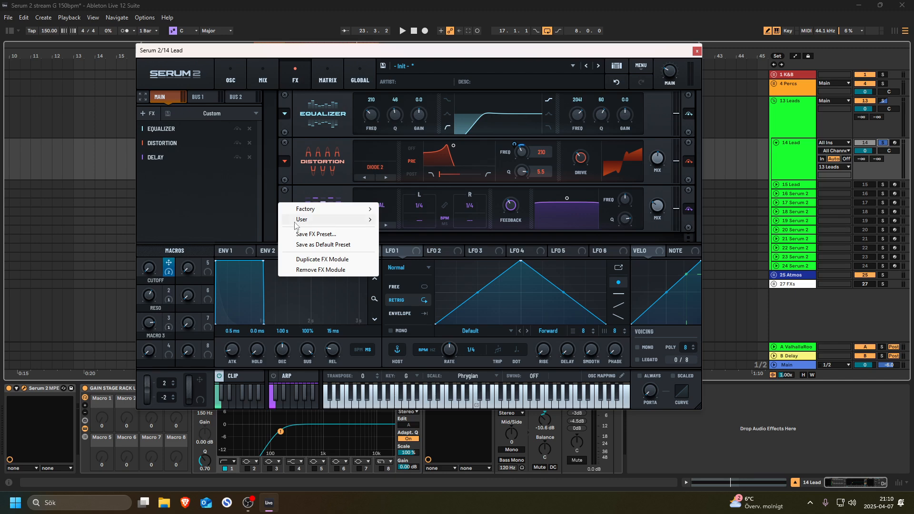
mouse_move(326, 224)
click(407, 220)
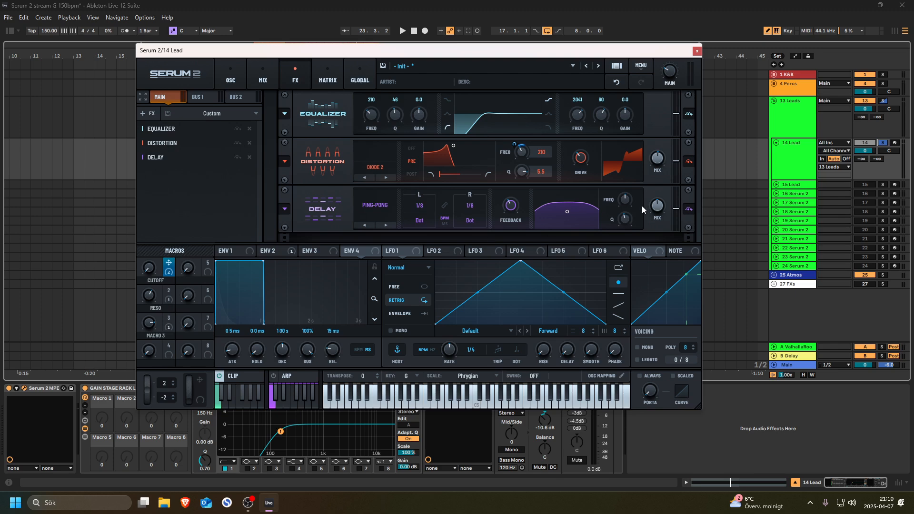
key(space)
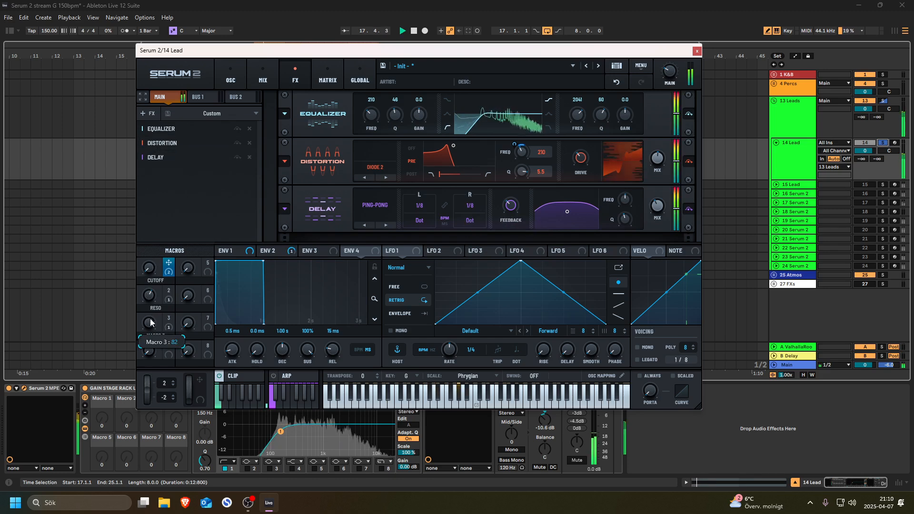
- Rename Macro 3 to 'Smooth'
double_click(164, 336)
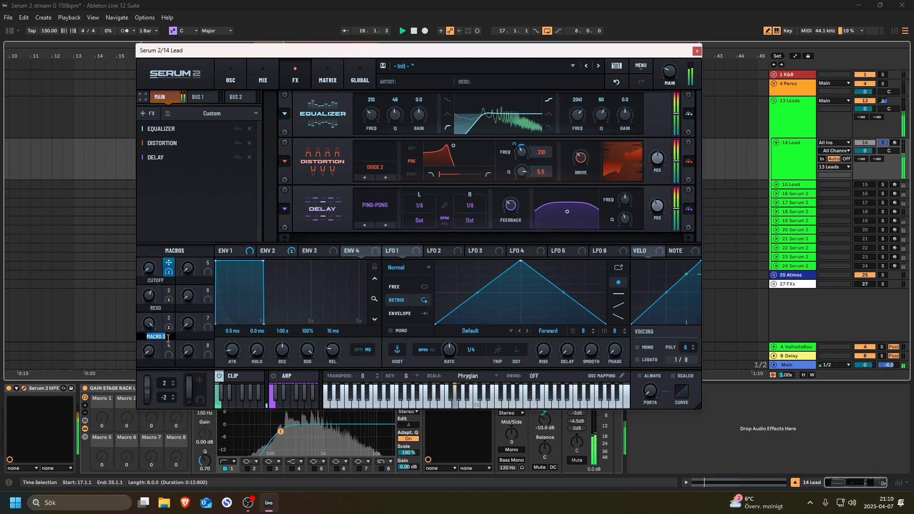
text(Smooth)
key(Return)
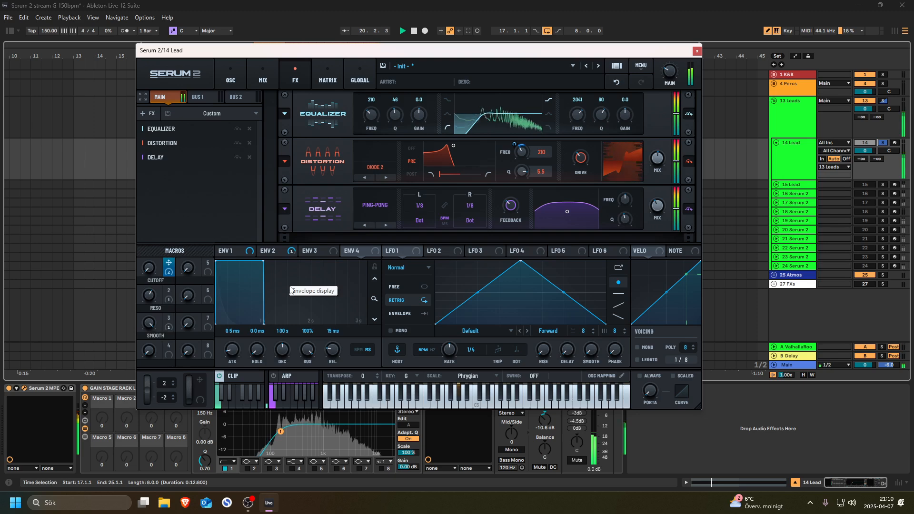
- Set the Smooth macro to 26, nudge Cutoff up, and settle the Reso macro at 66
drag(145, 351, 147, 400)
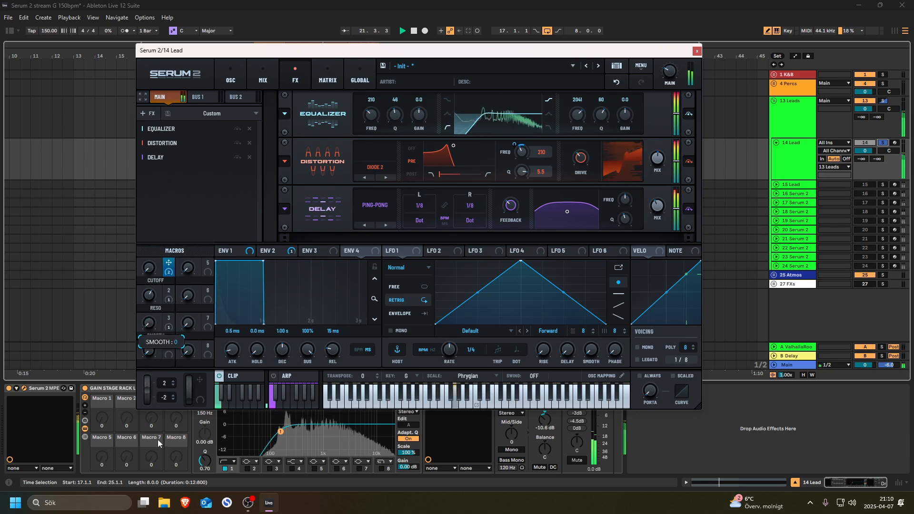
mouse_move(150, 266)
mouse_down()
mouse_move(150, 255)
mouse_move(150, 265)
mouse_up()
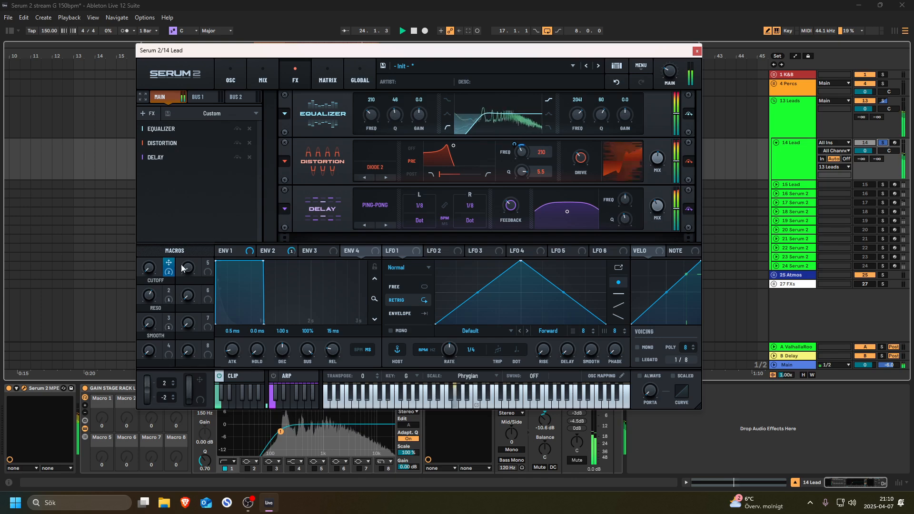
drag(150, 298, 181, 200)
drag(150, 296, 141, 387)
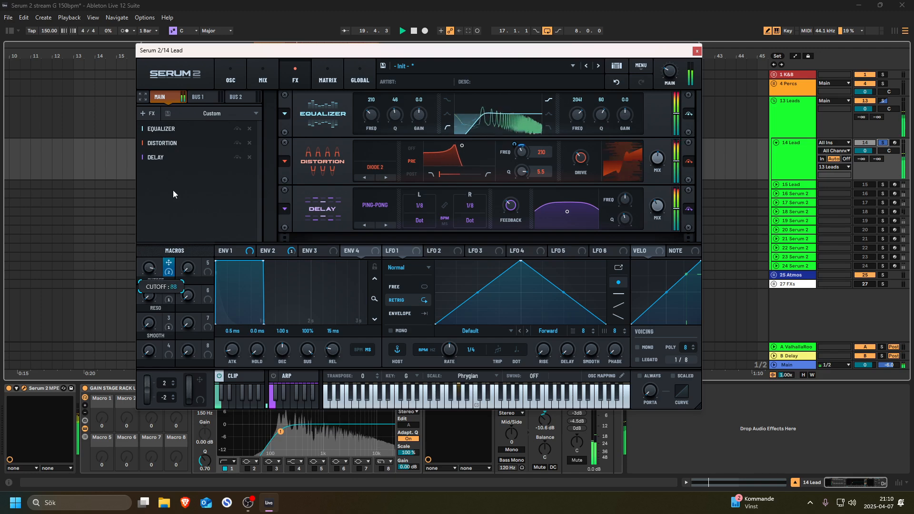
drag(149, 296, 159, 253)
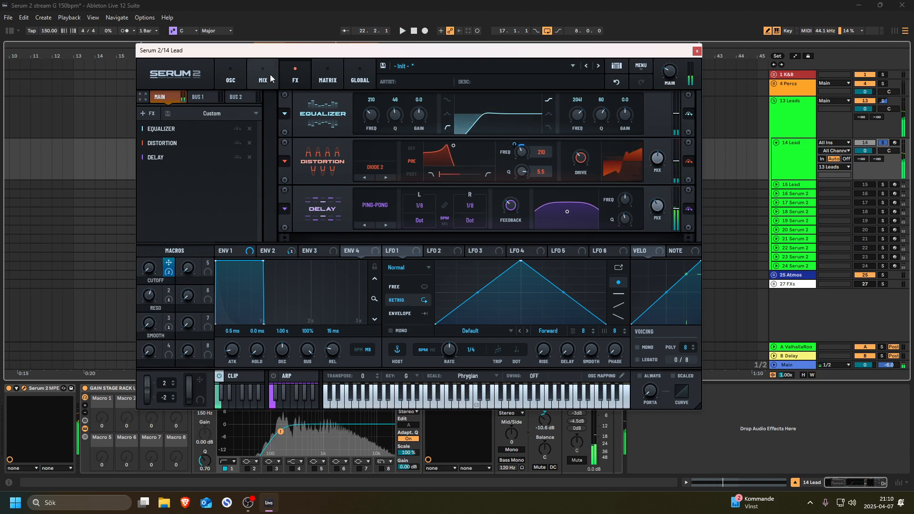
- Lengthen Env 2's decay to 458 ms and bring the Cutoff macro down low
click(231, 76)
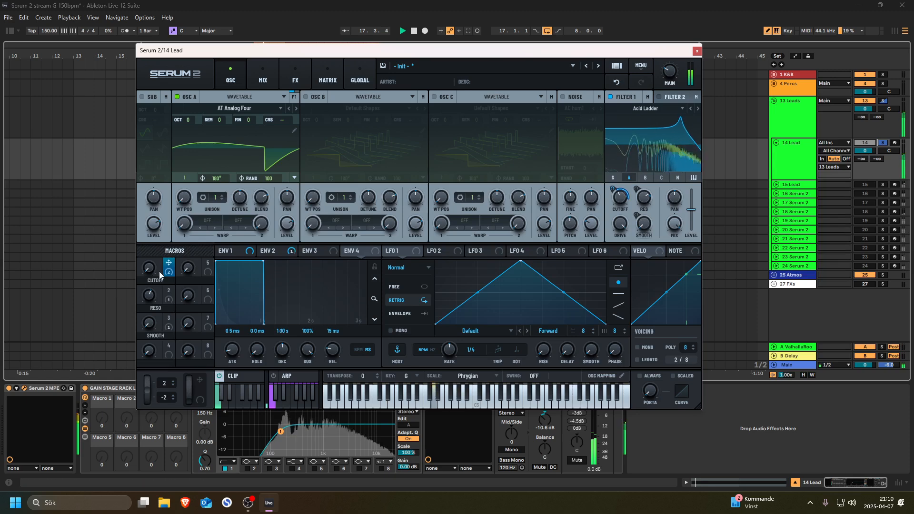
click(230, 251)
click(270, 251)
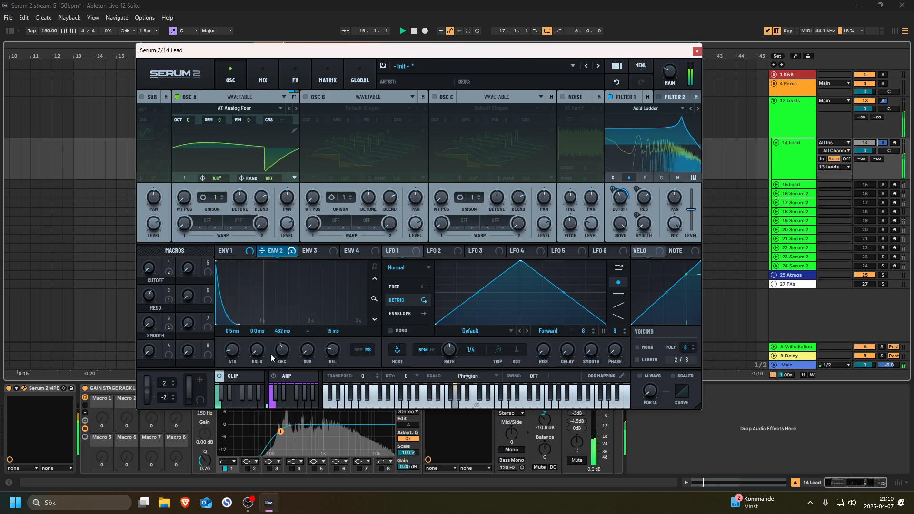
drag(275, 358, 276, 355)
drag(149, 324, 176, 265)
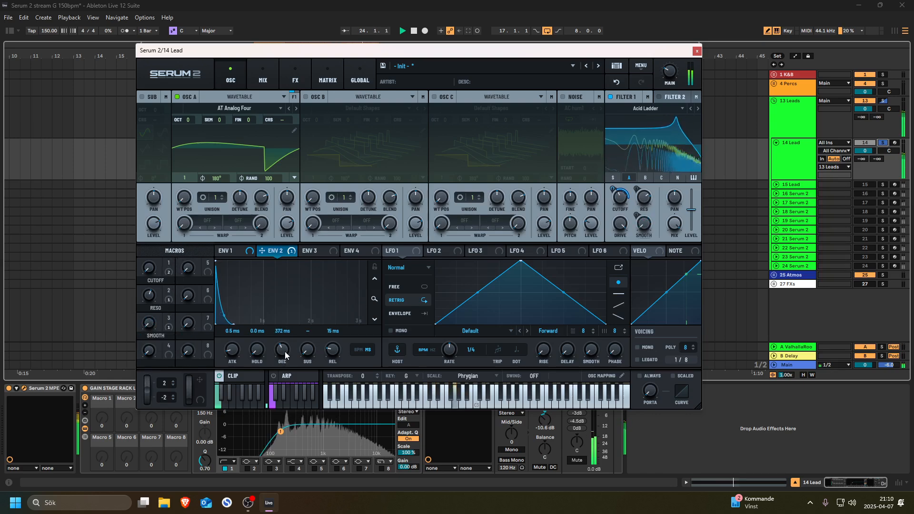
drag(285, 357, 286, 347)
drag(147, 265, 151, 304)
key(space)
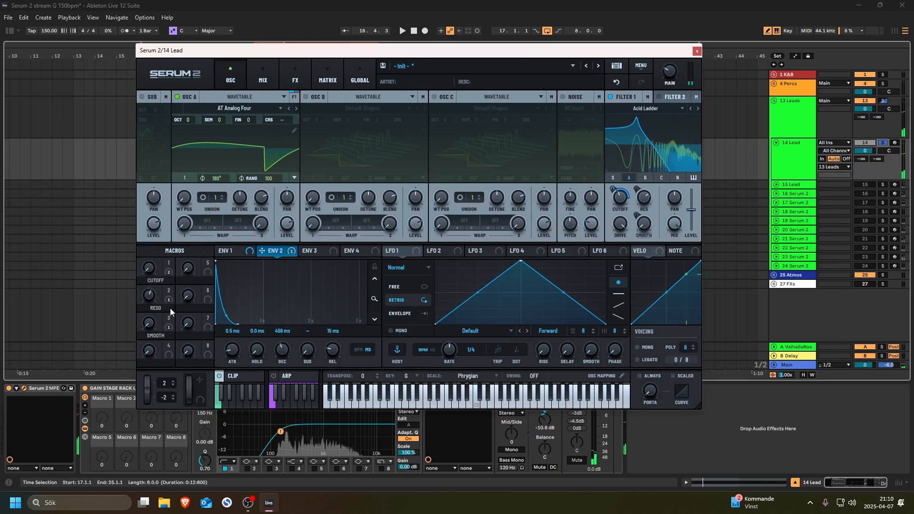
drag(150, 270, 154, 242)
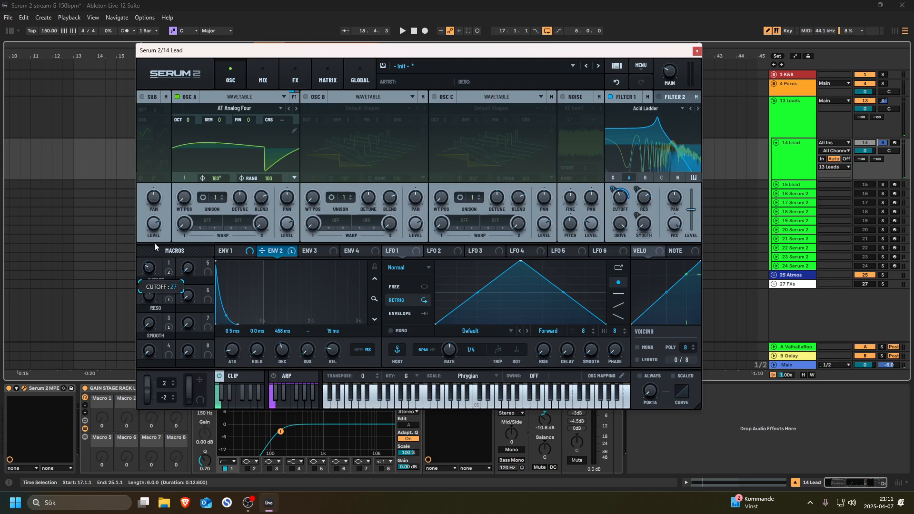
- Sort the modulation matrix by source and raise the Cutoff macro, then play the lead
click(336, 79)
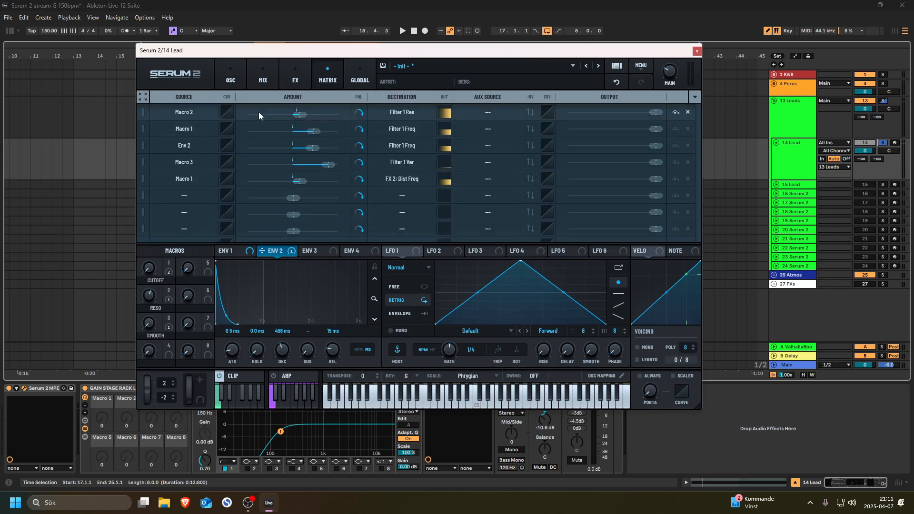
click(695, 97)
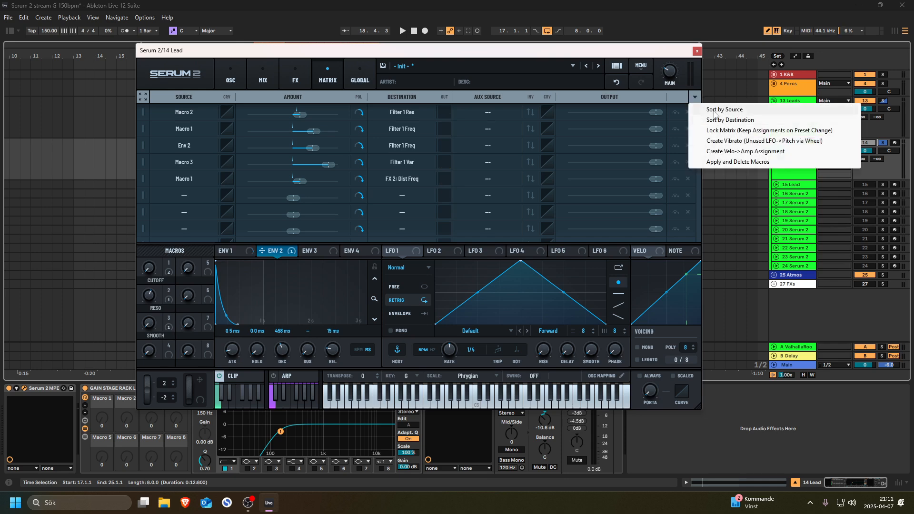
click(714, 111)
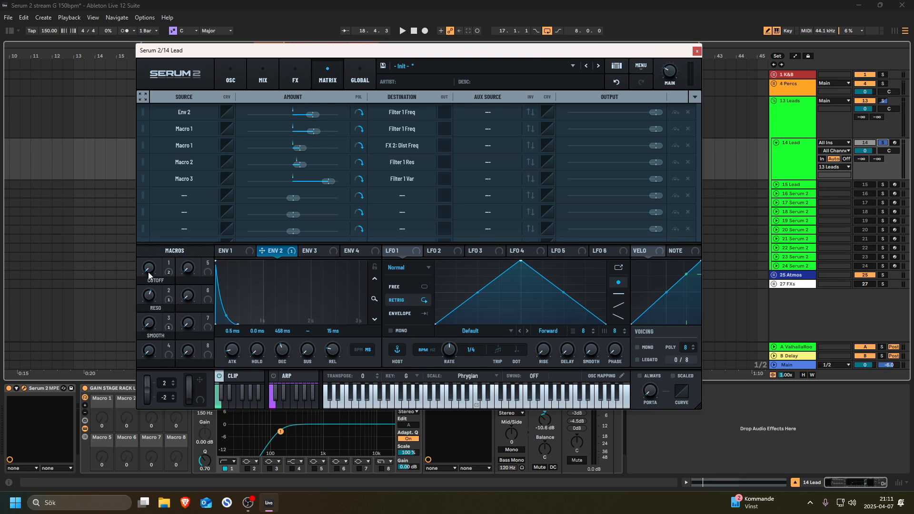
drag(147, 270, 148, 251)
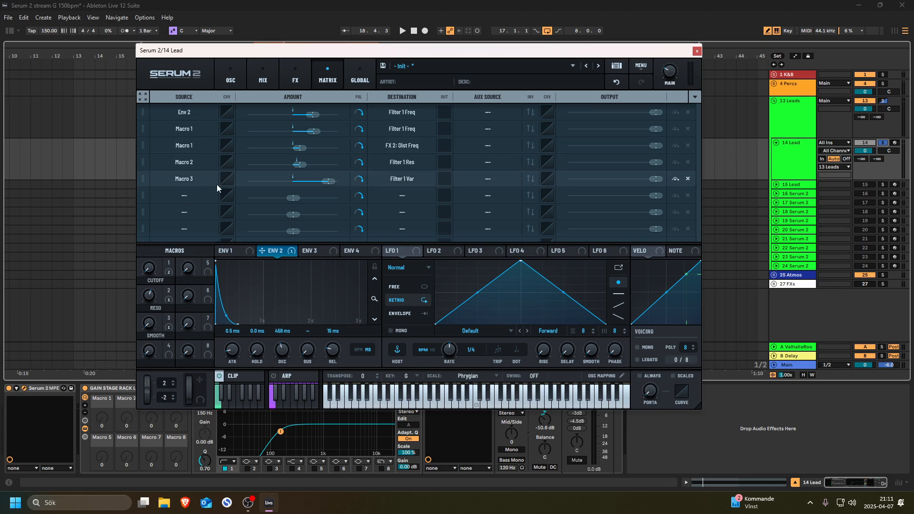
key(space)
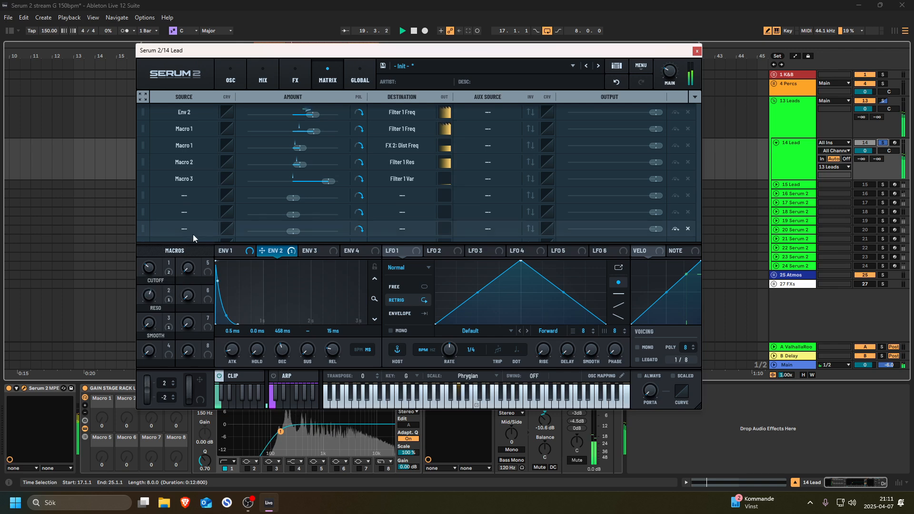
- Set the Env 2 row's aux source to Macro 1 with aux invert enabled
click(531, 113)
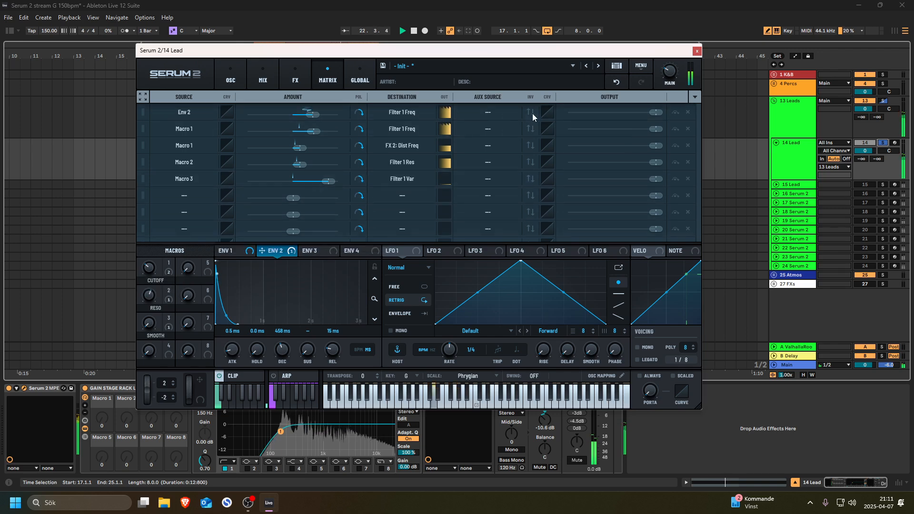
click(488, 113)
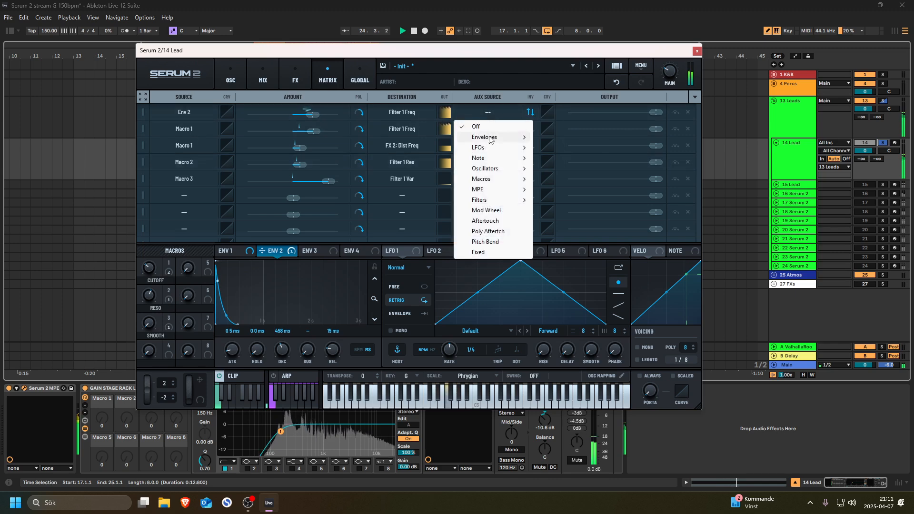
mouse_move(481, 179)
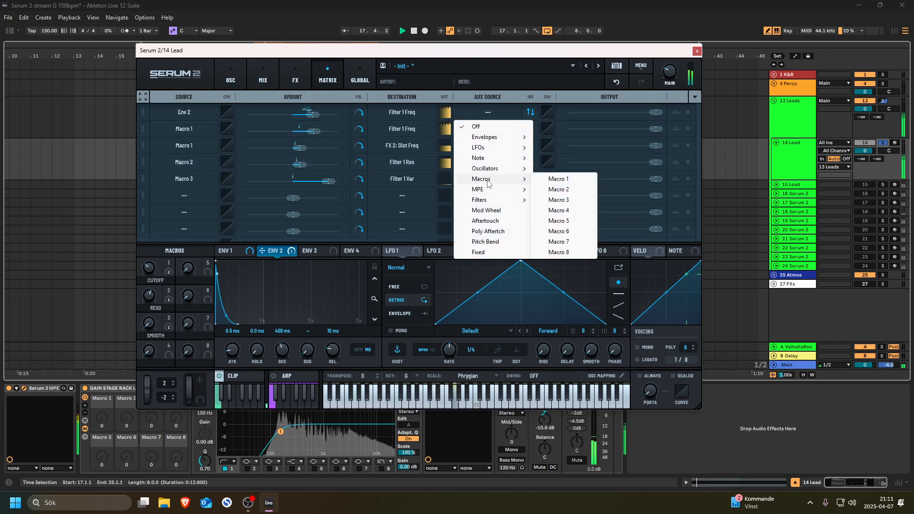
click(552, 178)
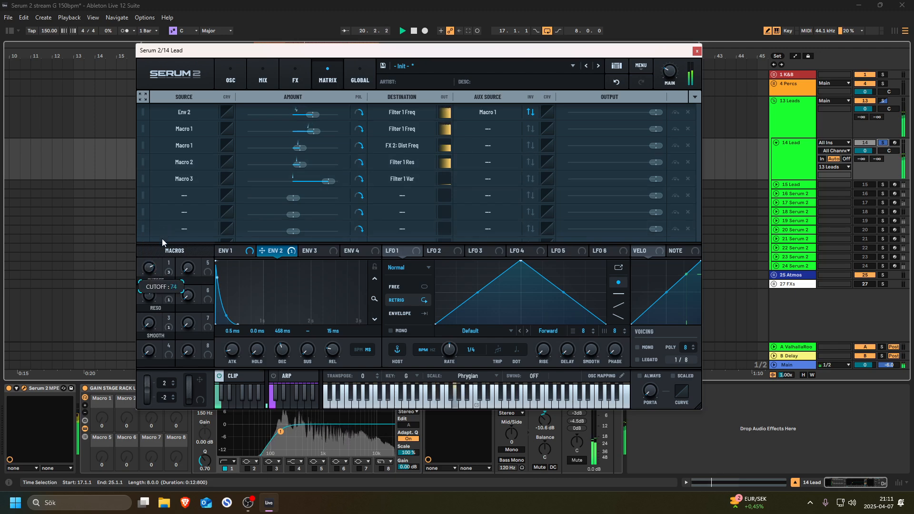
- Set Smooth to 63 and Cutoff to 52, re-toggle the aux invert, and return to the oscillator page
mouse_move(152, 275)
mouse_down()
mouse_move(150, 312)
mouse_move(149, 281)
mouse_up()
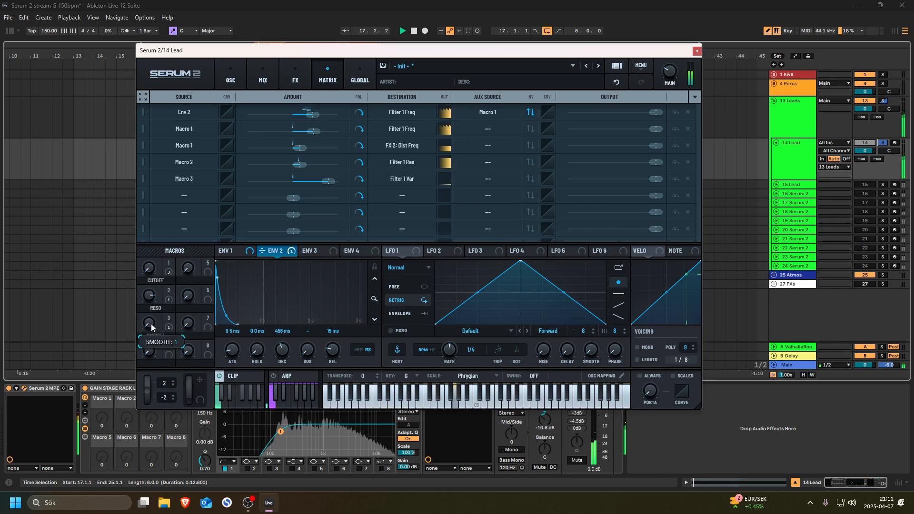
drag(151, 323, 164, 262)
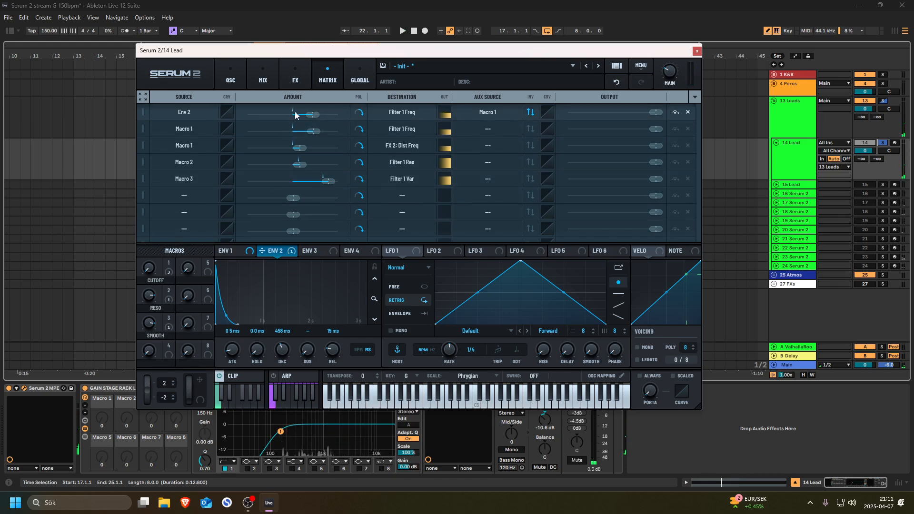
mouse_move(149, 270)
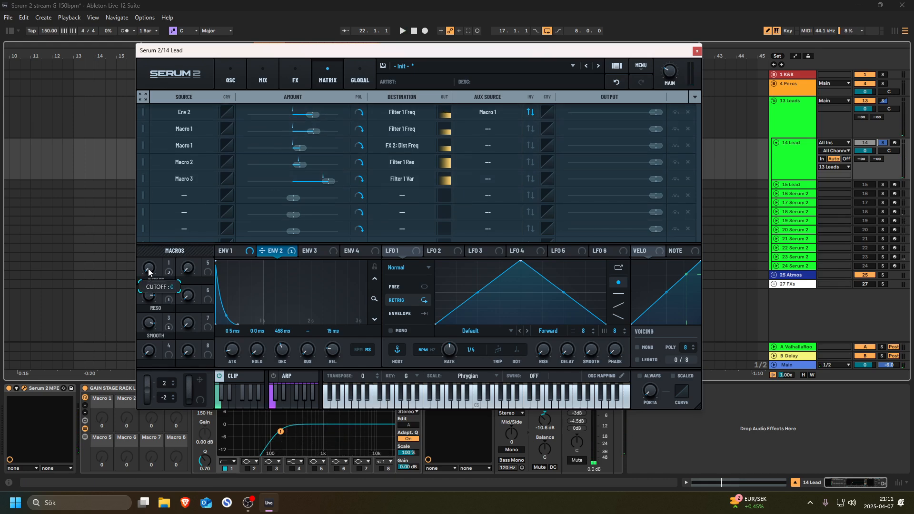
drag(148, 270, 157, 225)
key(space)
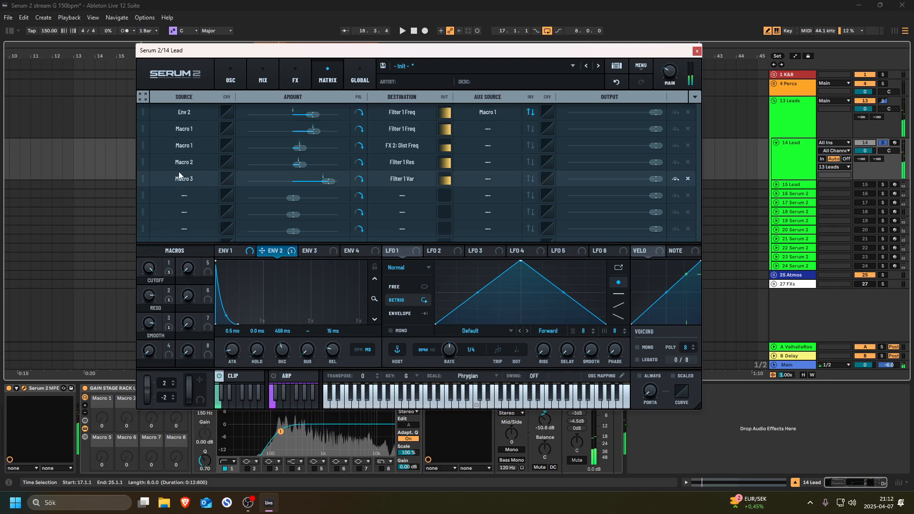
click(531, 113)
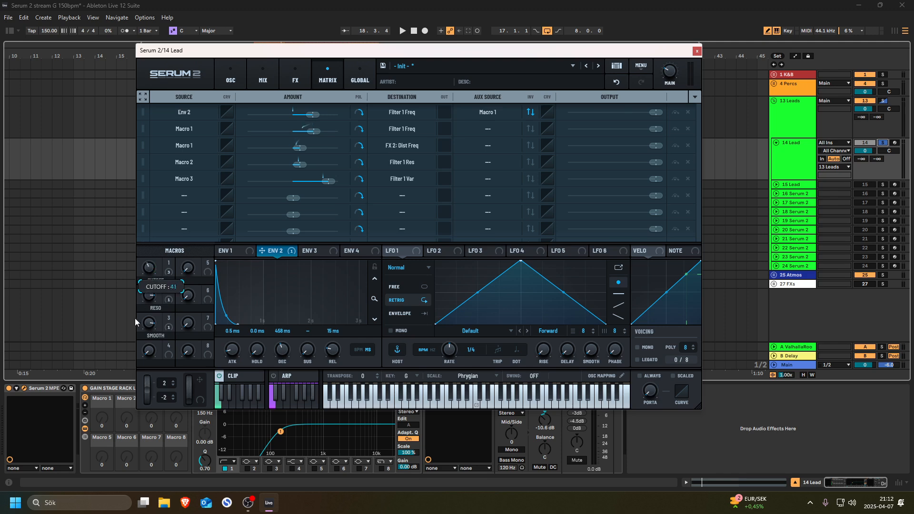
click(231, 77)
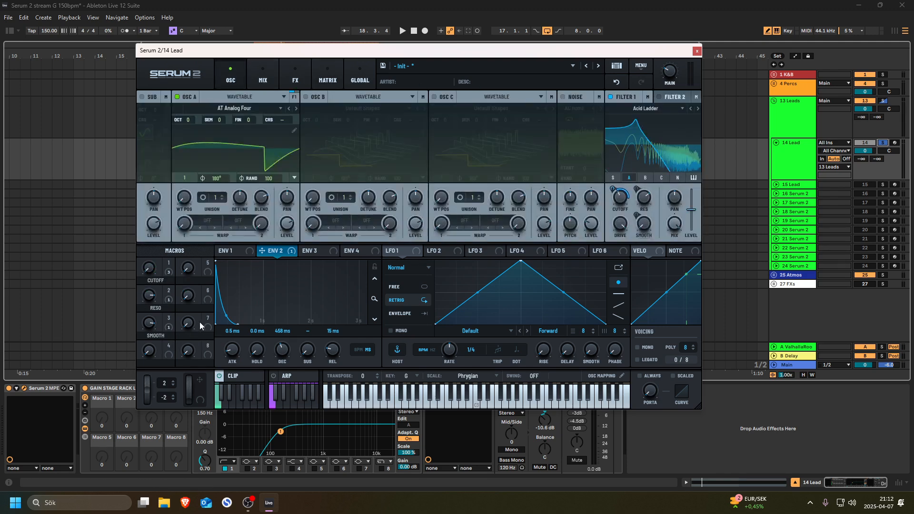
- Add a Reverb after the Delay and change its type from Plate to Vintage
click(320, 81)
click(295, 79)
key(space)
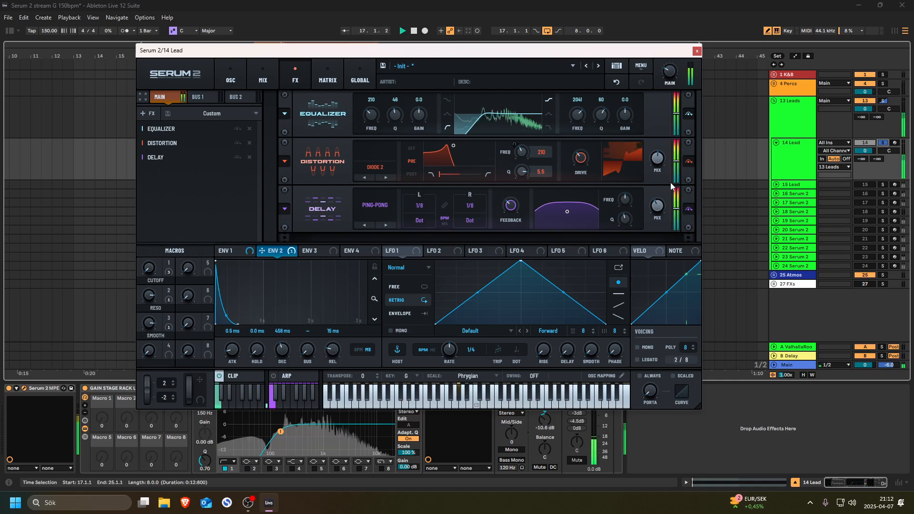
key(space)
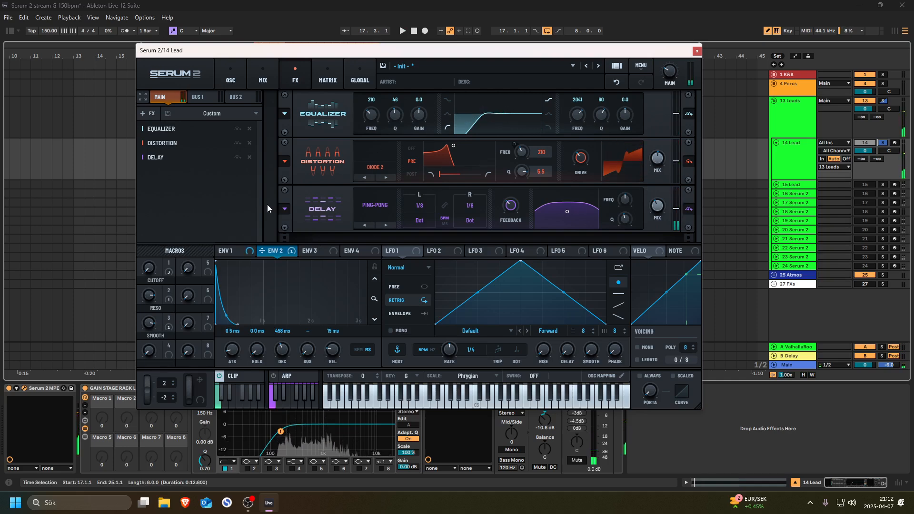
right_click(176, 177)
mouse_move(214, 181)
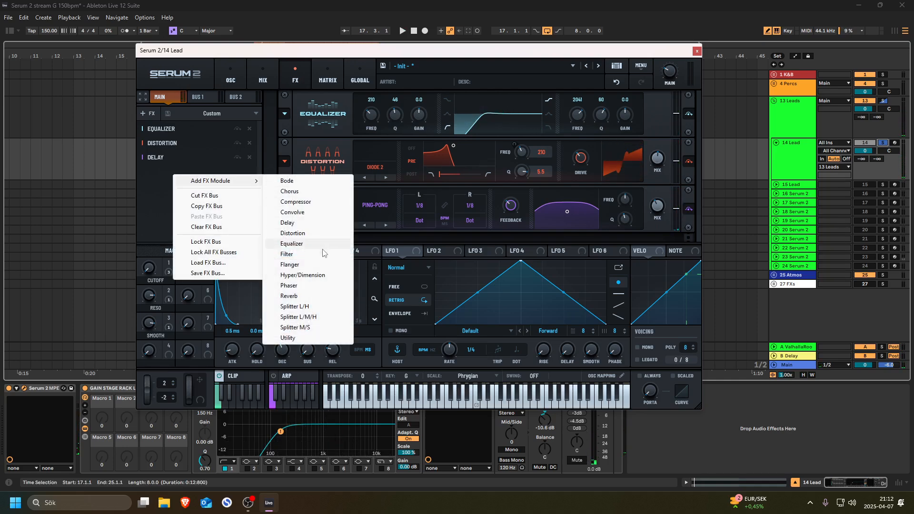
click(289, 296)
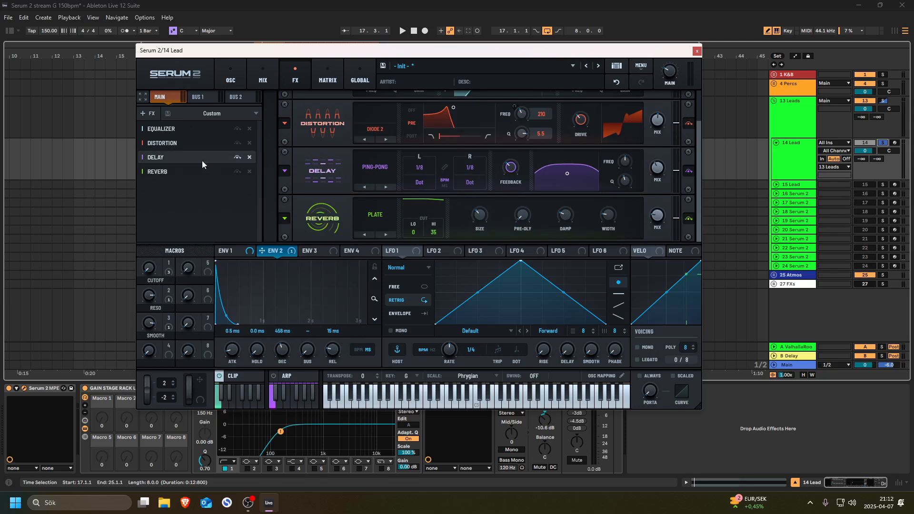
click(375, 214)
click(388, 263)
key(space)
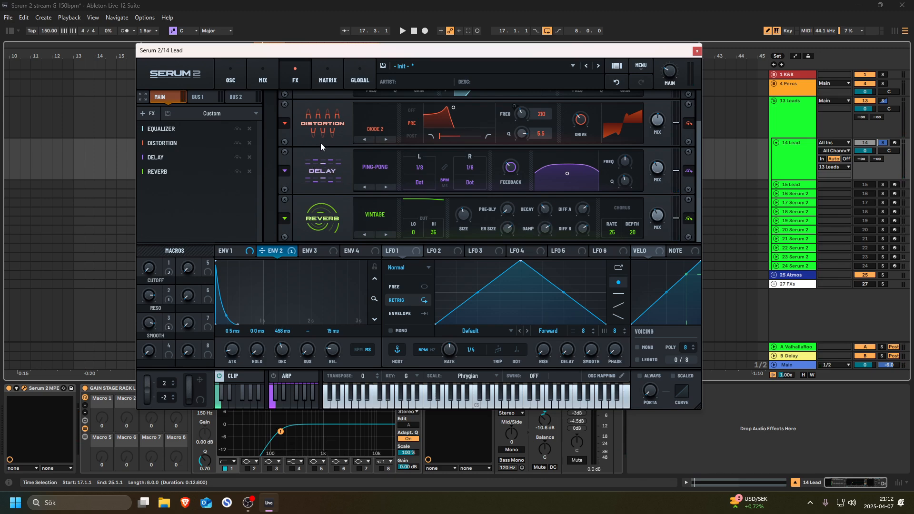
- On the Global page, stop silencing note and FX tails on stop, then return to the oscillator page
click(353, 84)
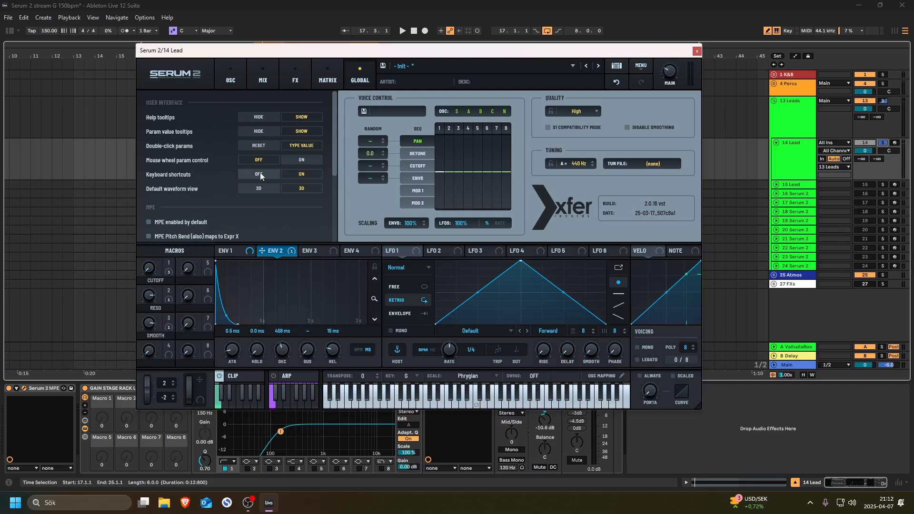
scroll(205, 194, down, 4)
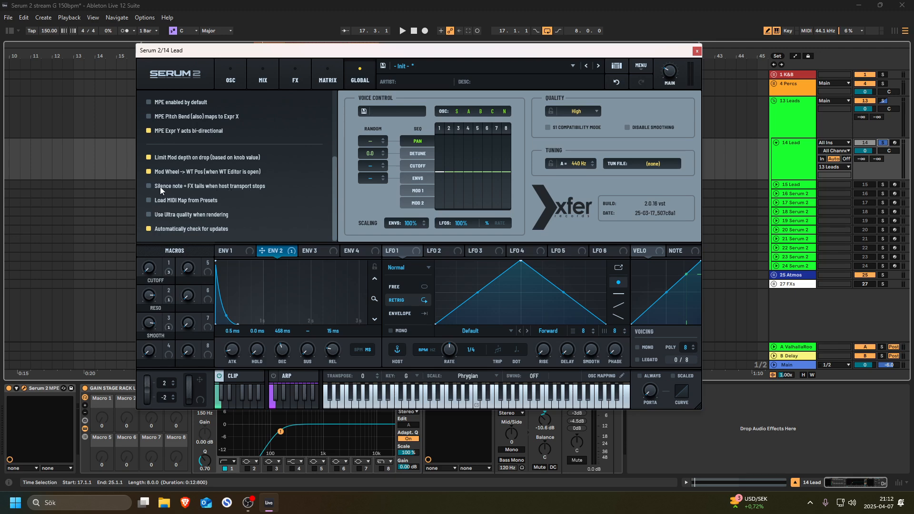
key(space)
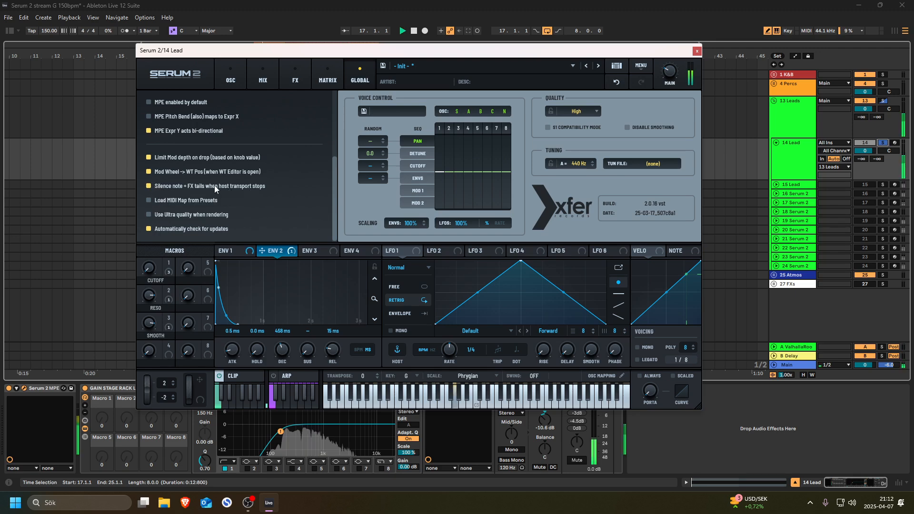
key(space)
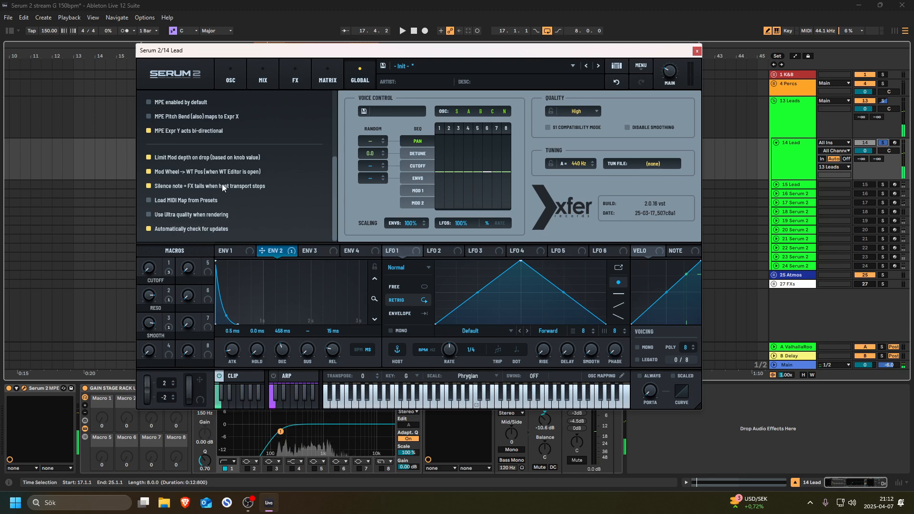
click(180, 186)
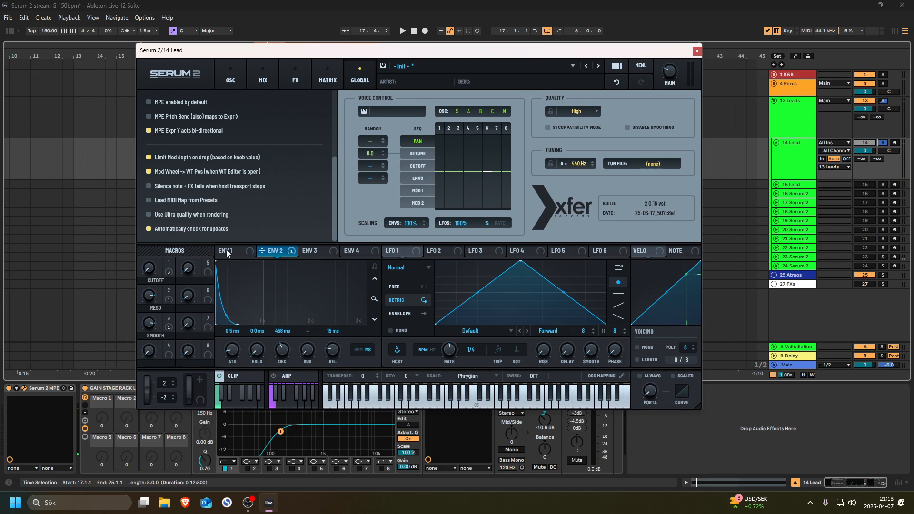
key(space)
key(space)
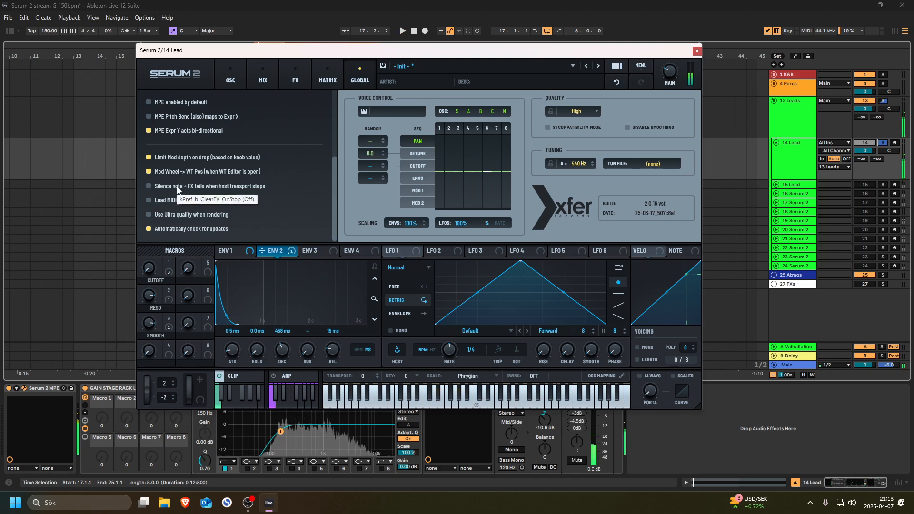
click(231, 70)
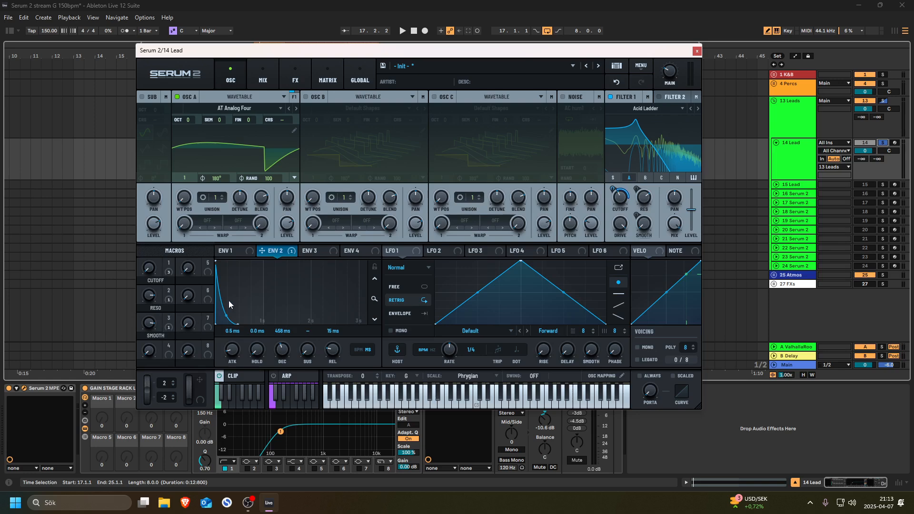
- Play the lead and show the modulation matrix with its filter and distortion routings
key(space)
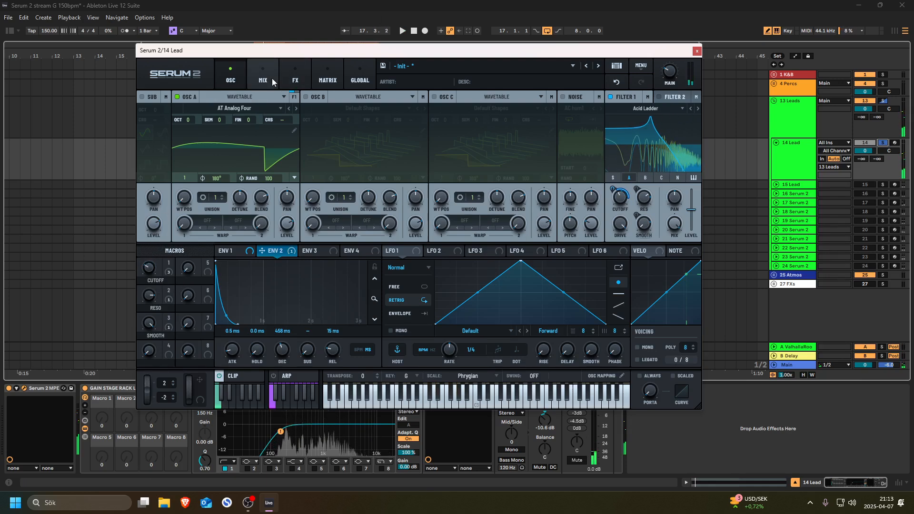
click(328, 77)
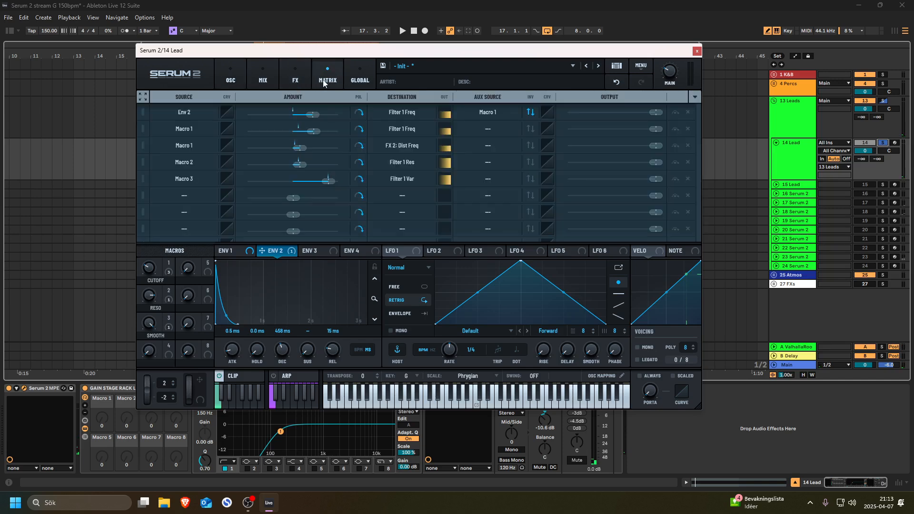
mouse_move(148, 266)
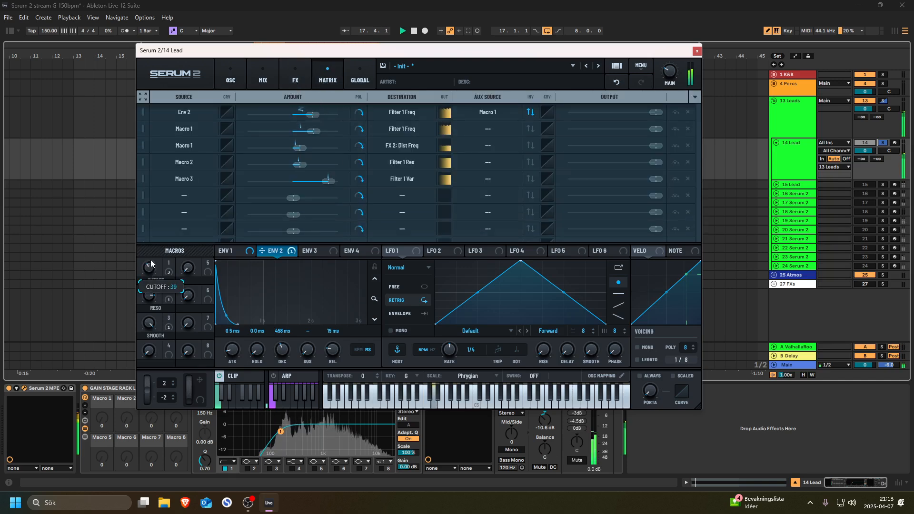
- Bend the Env 2 → Filter 1 Freq routing's curve exponential, fine-tune its steepness, and close the editor
click(549, 111)
drag(284, 78, 524, 107)
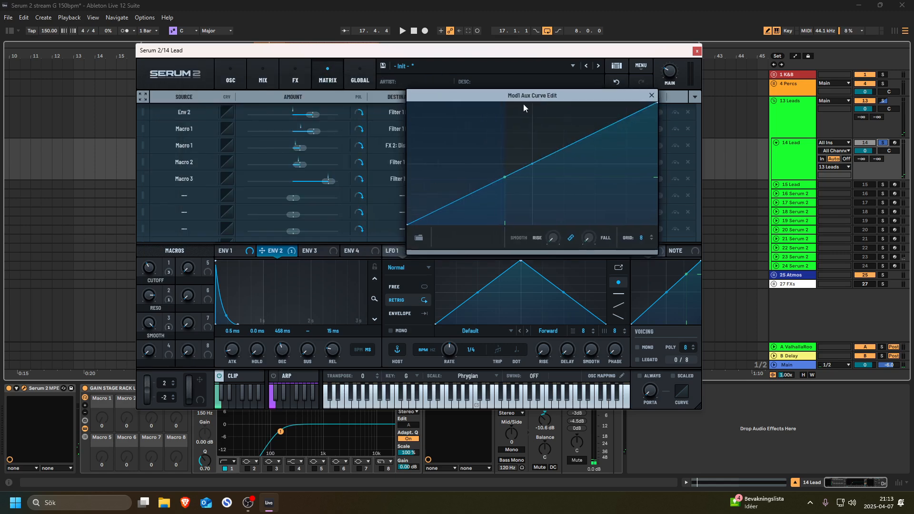
drag(535, 166, 534, 187)
key(space)
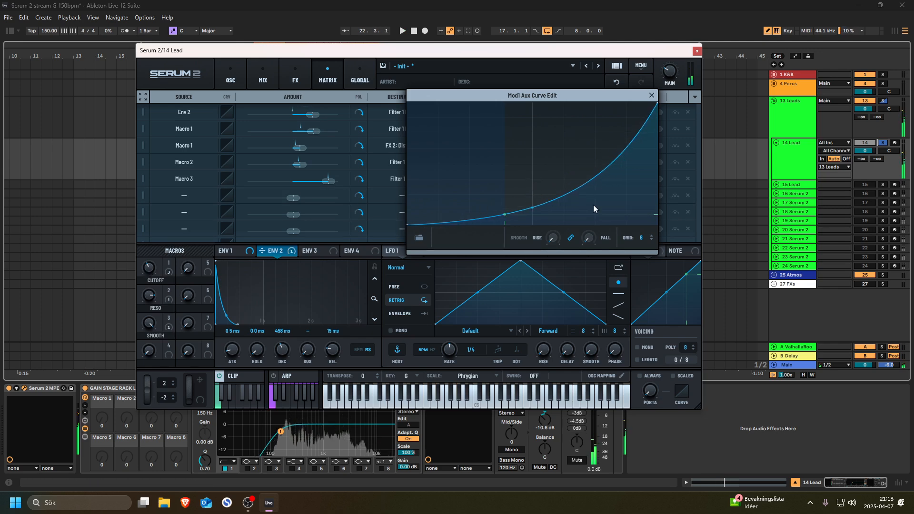
key(space)
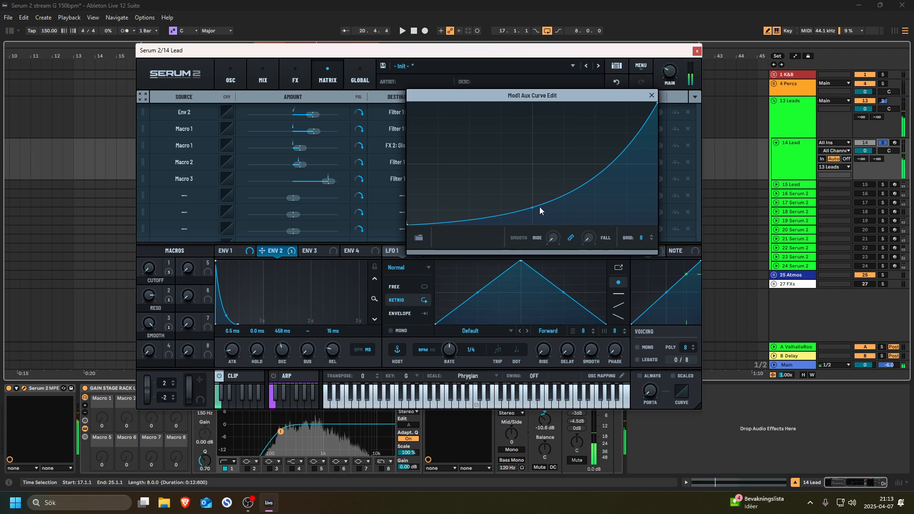
drag(532, 208, 530, 217)
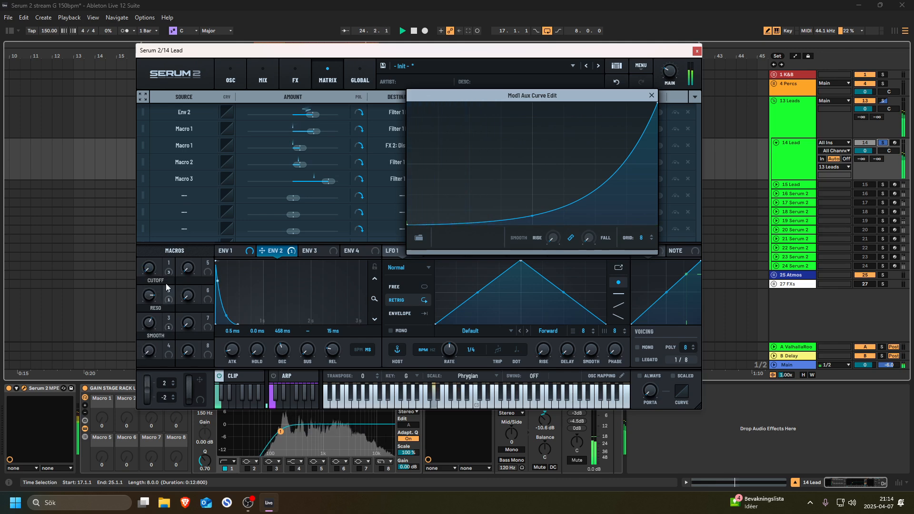
drag(533, 217, 533, 200)
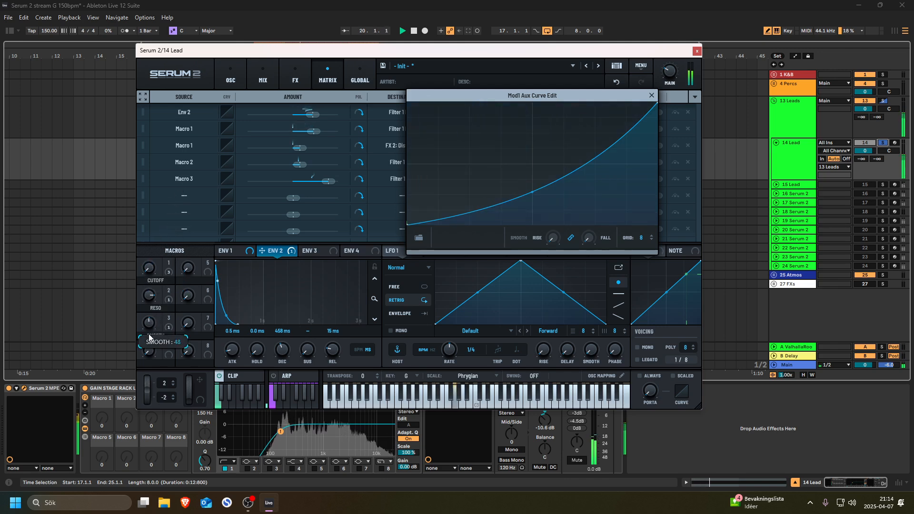
drag(148, 269, 148, 260)
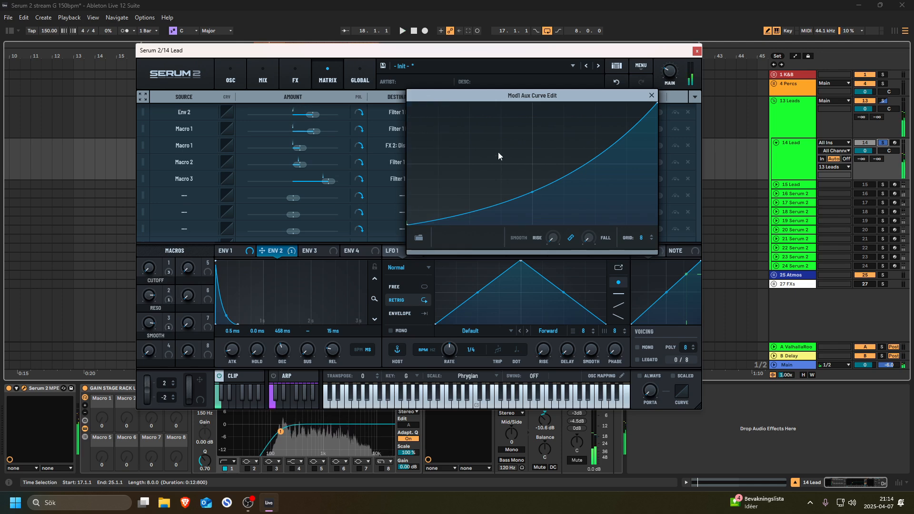
click(651, 95)
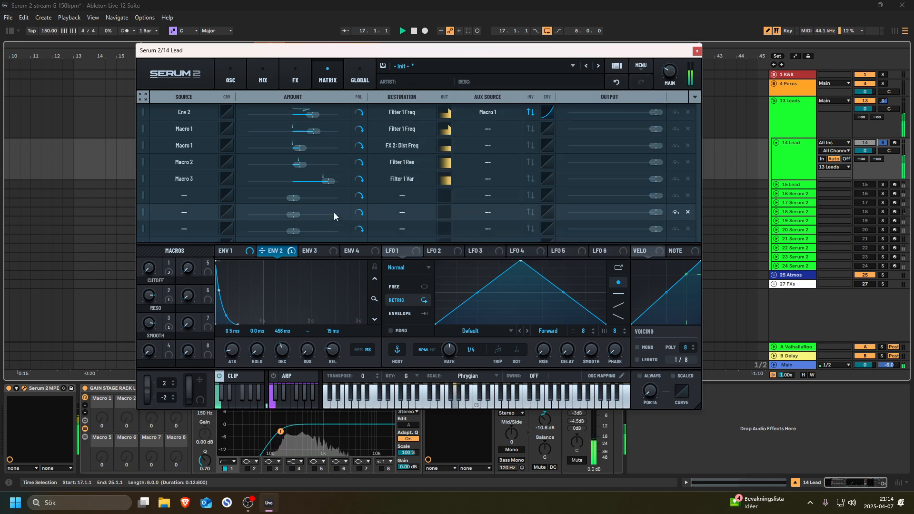
- Open the clip's piano roll with Live expanded full screen and audition it
mouse_move(152, 294)
key(space)
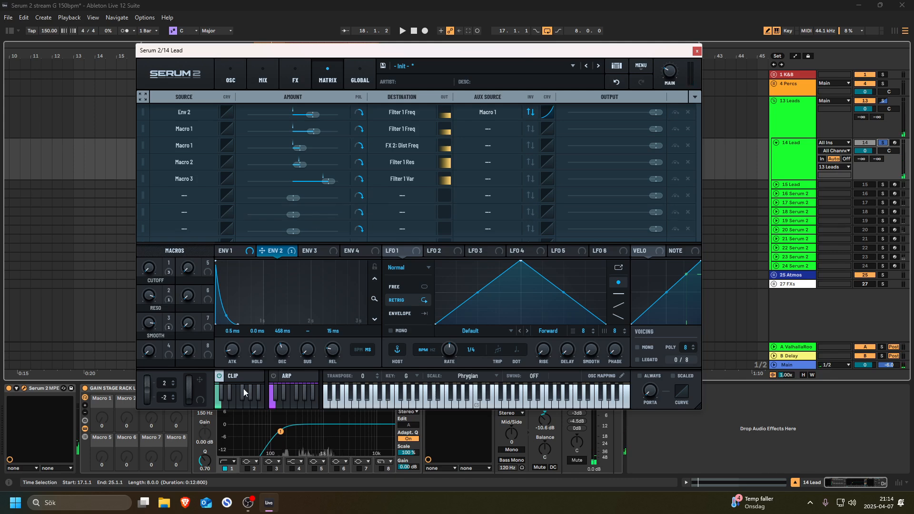
click(245, 374)
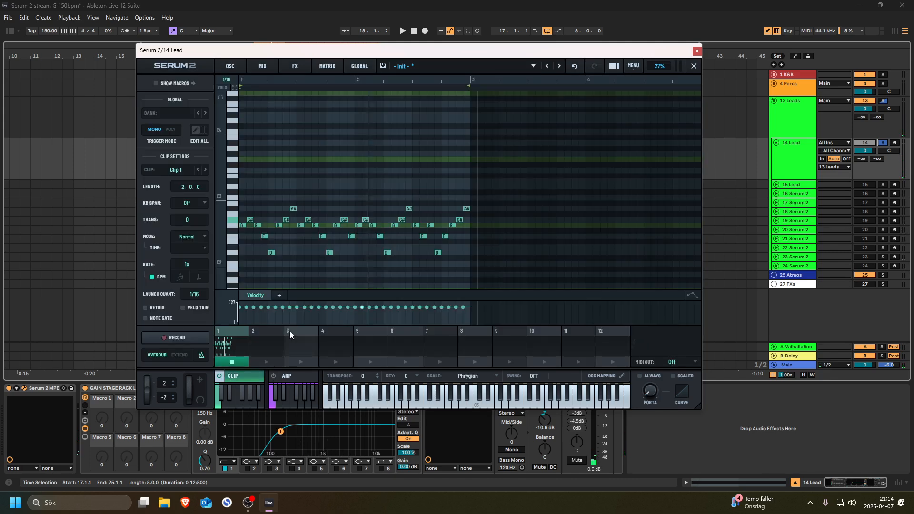
key(F11)
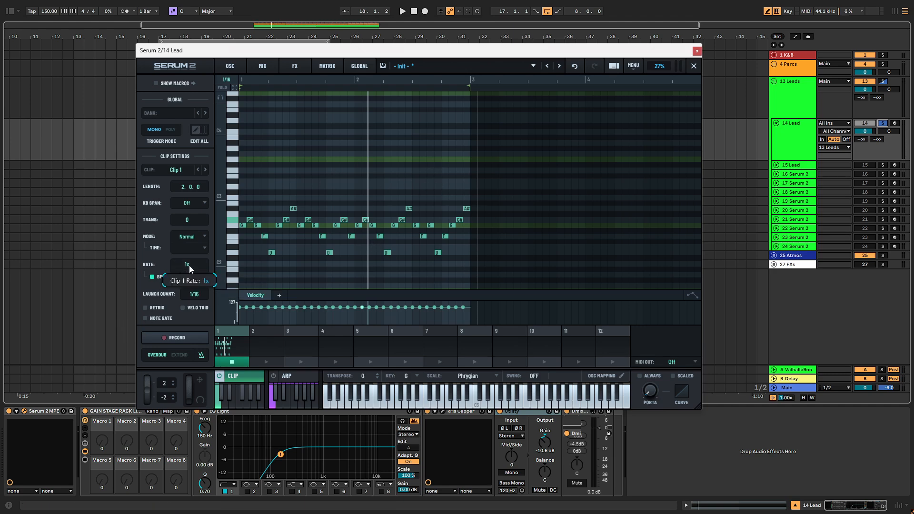
key(space)
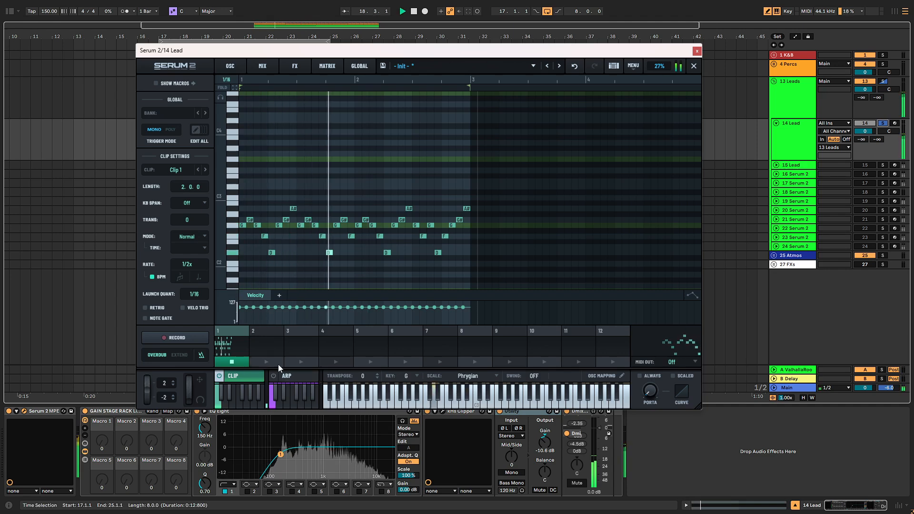
- Back on the oscillator page, zero CUTOFF, raise SMOOTH to about 83, then sweep CUTOFF to 100
click(230, 66)
drag(148, 254, 155, 282)
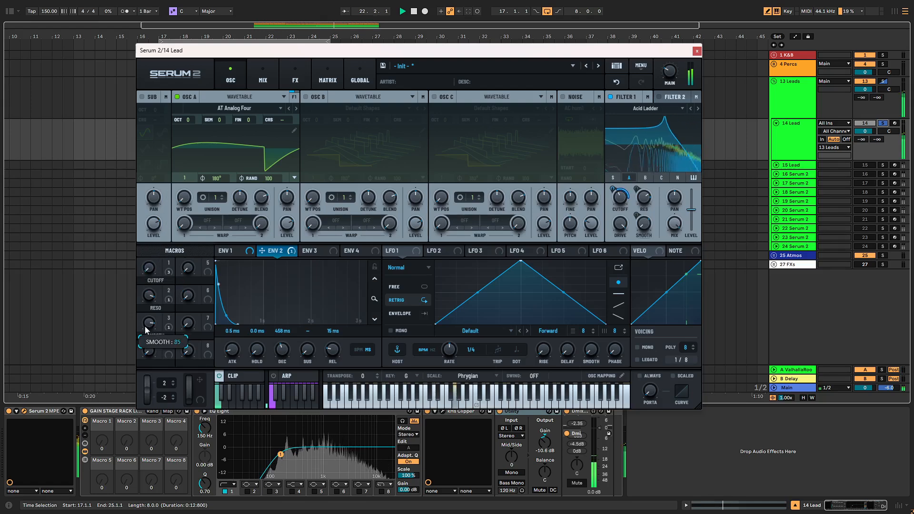
mouse_move(145, 380)
mouse_down()
mouse_move(157, 341)
mouse_move(152, 365)
mouse_up()
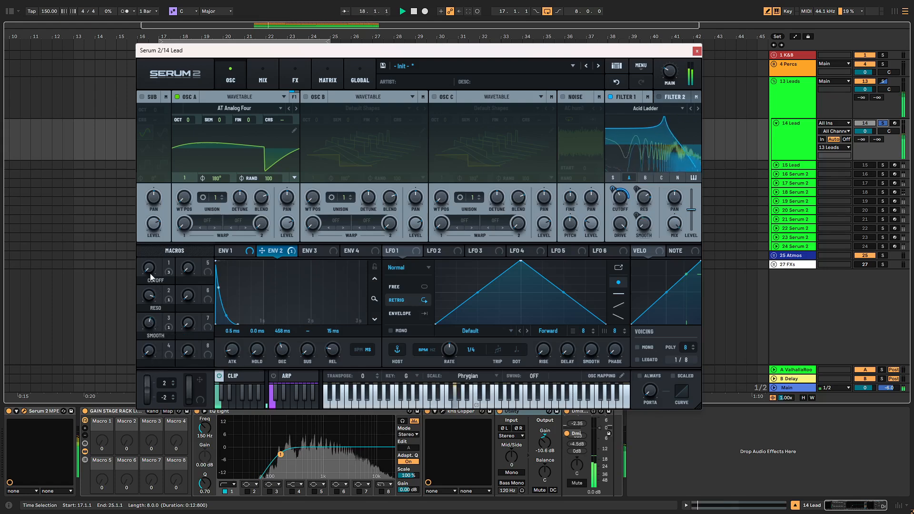
drag(150, 273, 166, 296)
key(space)
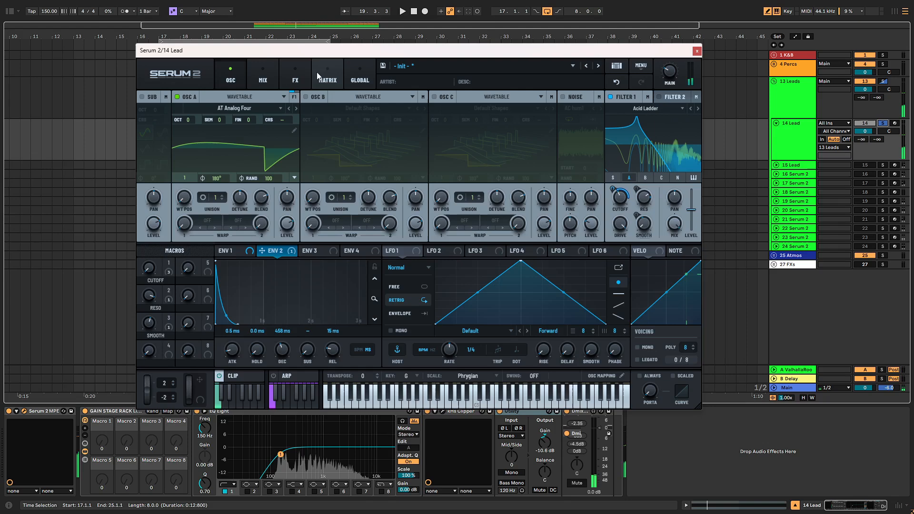
click(252, 386)
- Shorten the arpeggiator Gate and assign Macro 4 to modulate it over a 41–103 range
click(281, 386)
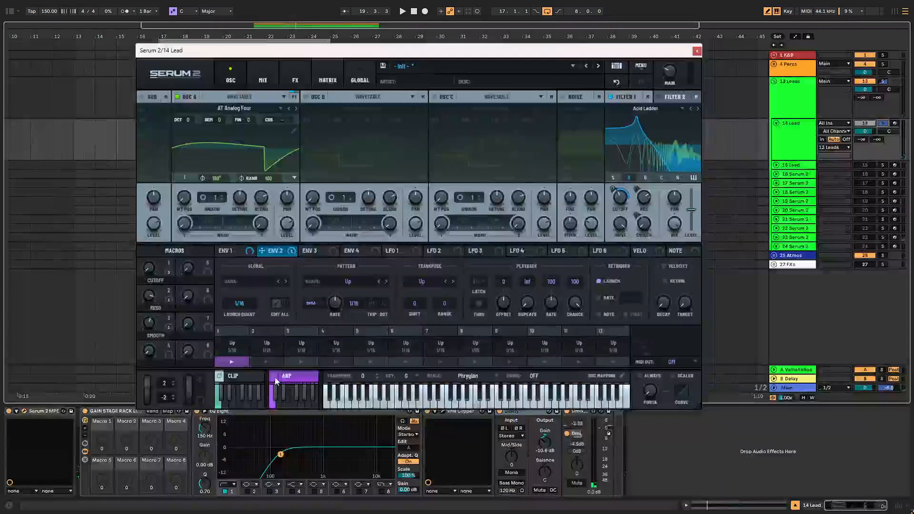
key(space)
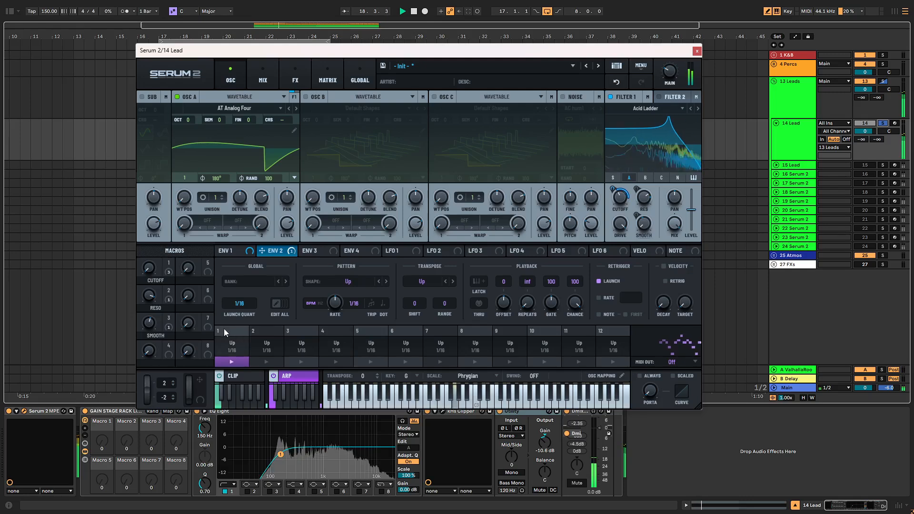
mouse_move(551, 302)
mouse_down()
mouse_move(545, 333)
mouse_move(554, 313)
mouse_up()
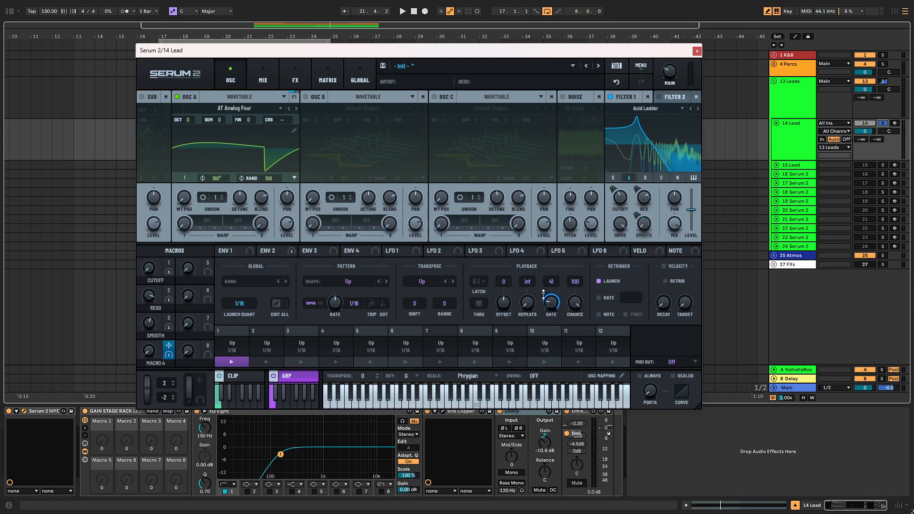
drag(540, 296, 540, 331)
key(space)
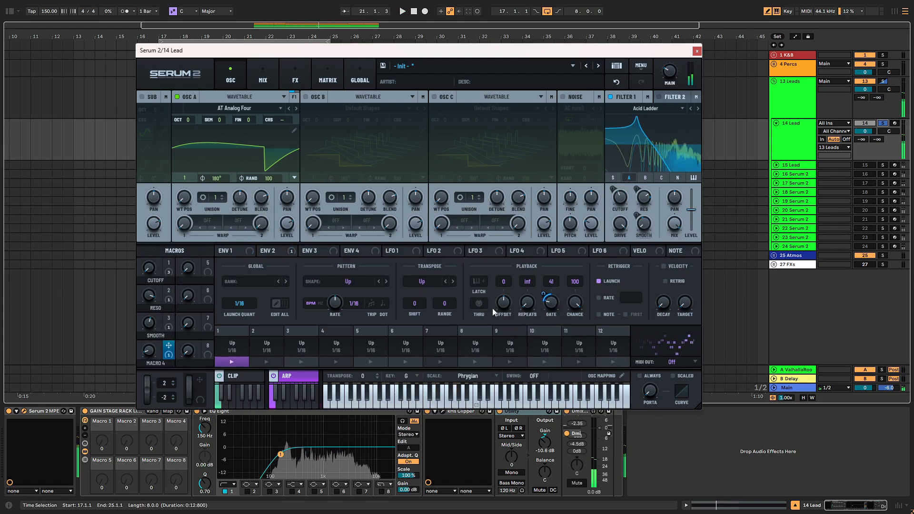
- Add a Macro 4 automation lane to the clip and enlarge the lane area
click(242, 379)
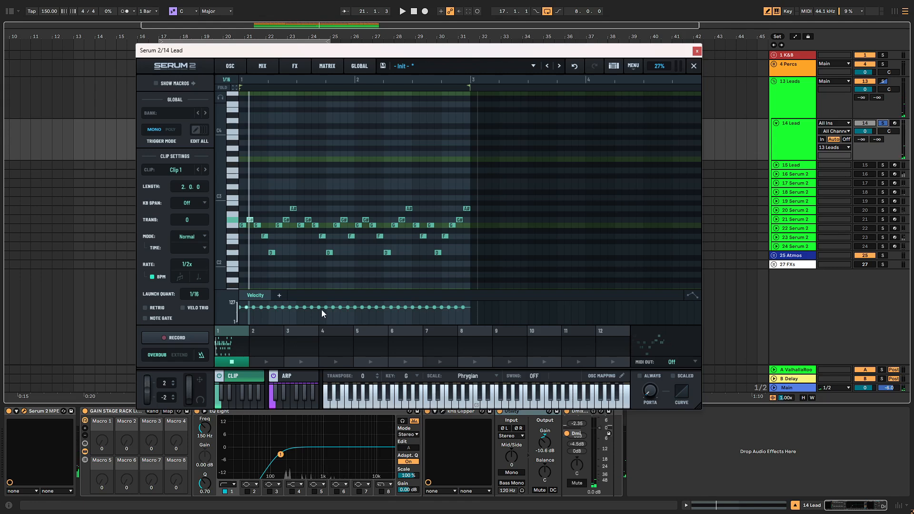
click(277, 298)
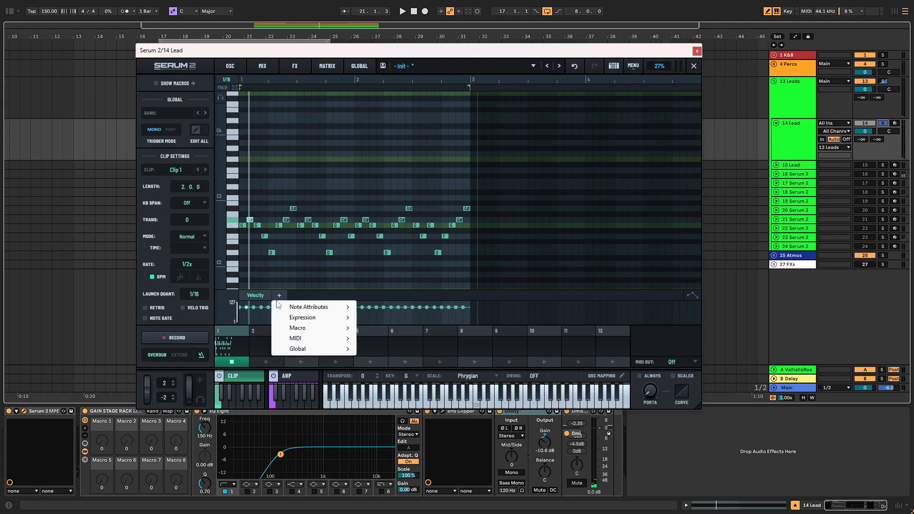
mouse_move(317, 332)
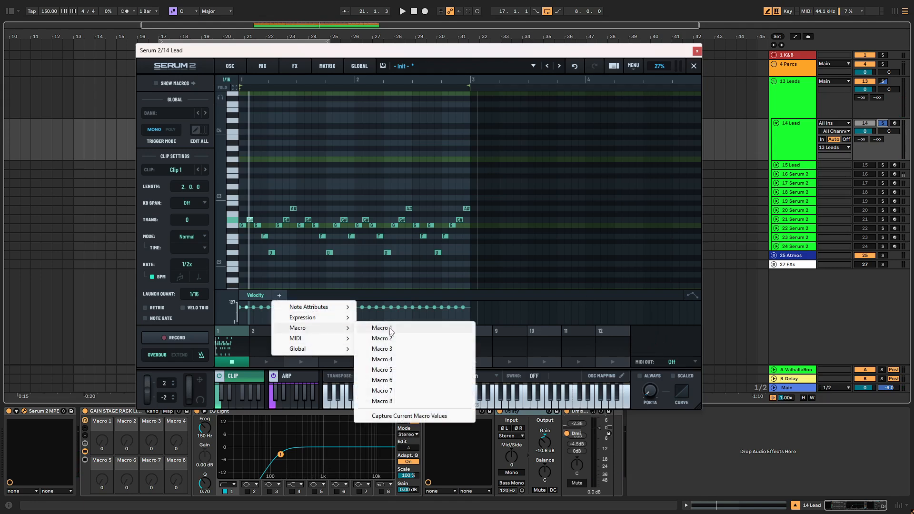
click(391, 360)
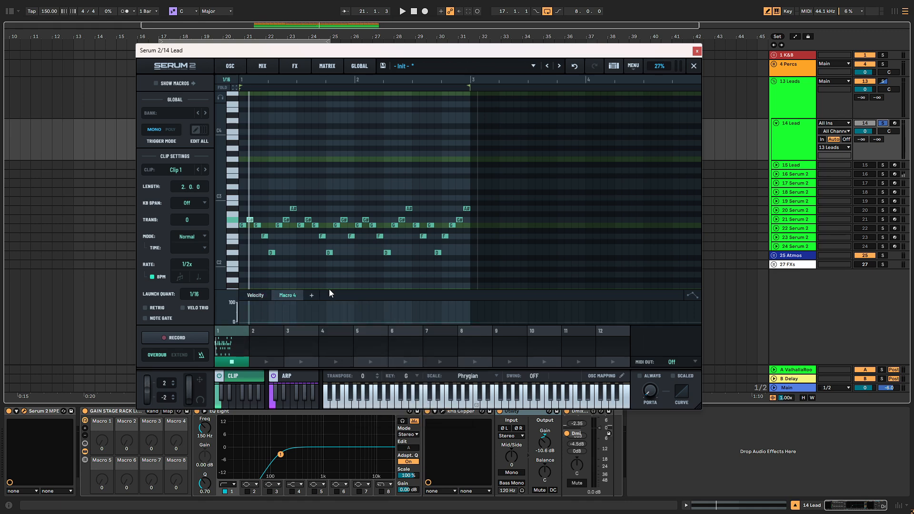
drag(330, 290, 351, 212)
- Draw Macro 4 points rising from zero to high and dropping low again
key(space)
key(space)
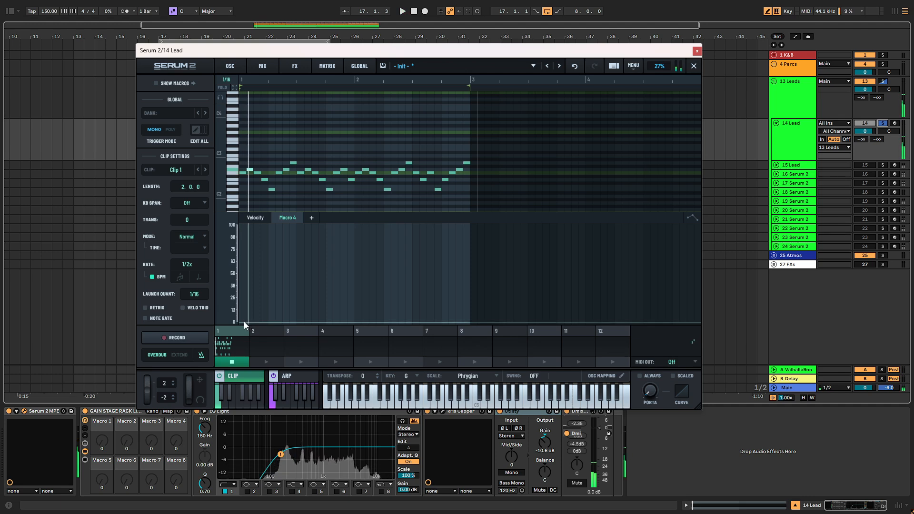
click(244, 322)
drag(248, 321, 333, 232)
key(space)
click(304, 319)
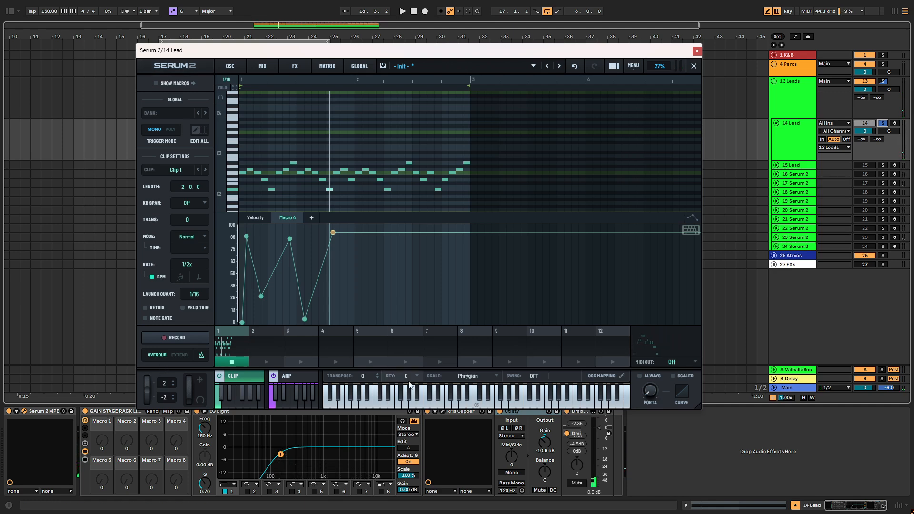
- Review the oscillator, mix and modulation matrix pages, toggling the arpeggiator off and back on
click(230, 67)
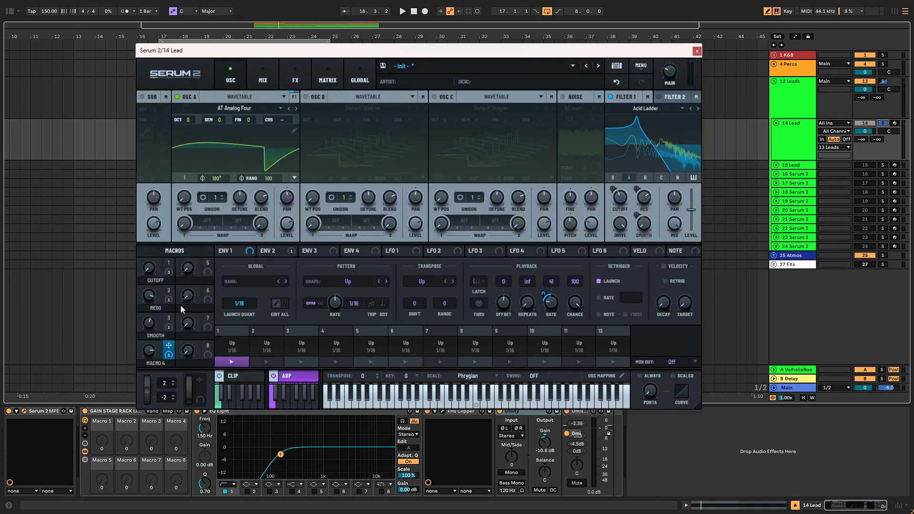
click(263, 76)
click(327, 76)
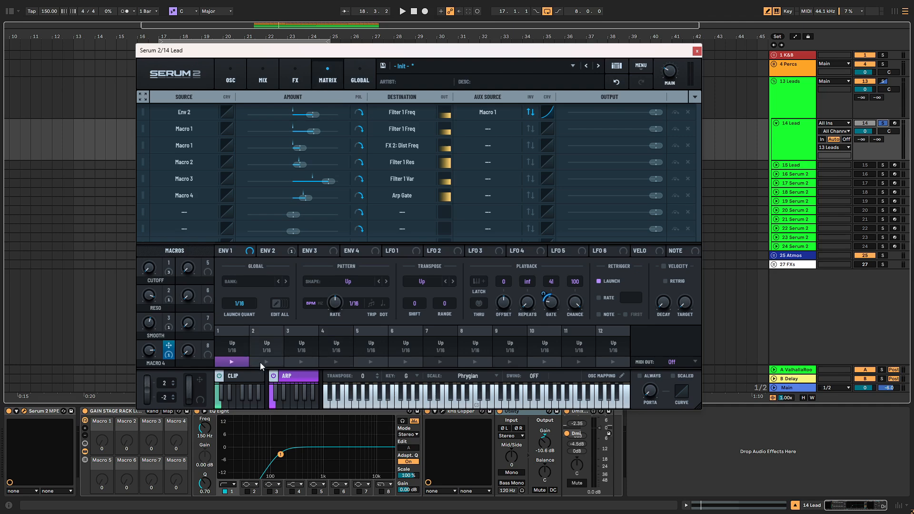
click(292, 376)
click(291, 377)
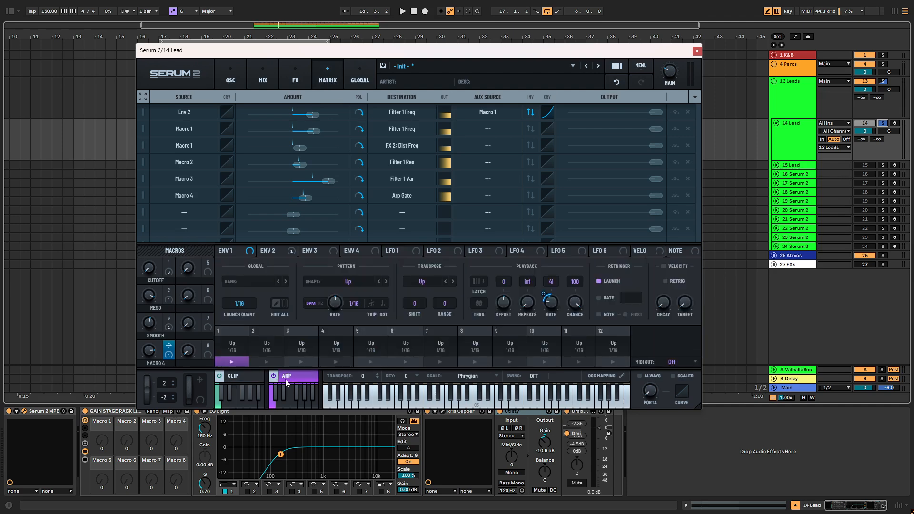
- Show the macros above the clip sequencer and turn Smooth down to 9 during playback
click(249, 380)
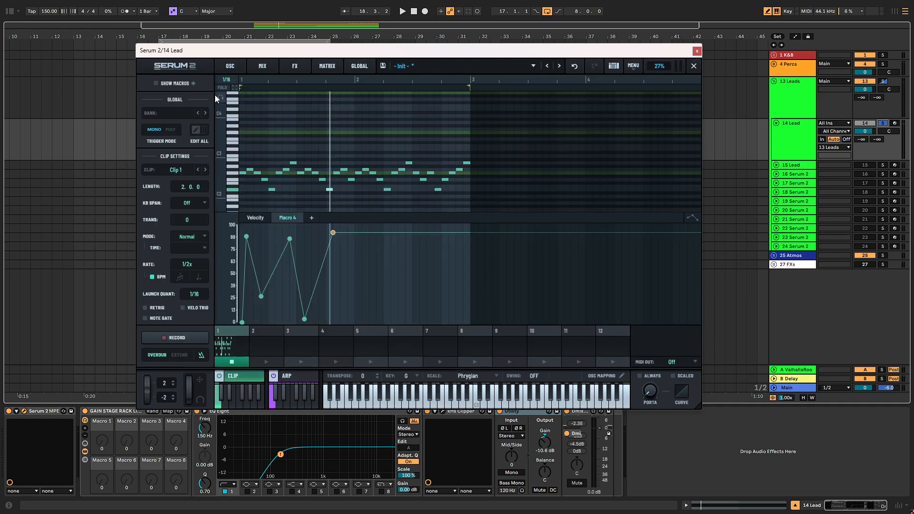
click(166, 84)
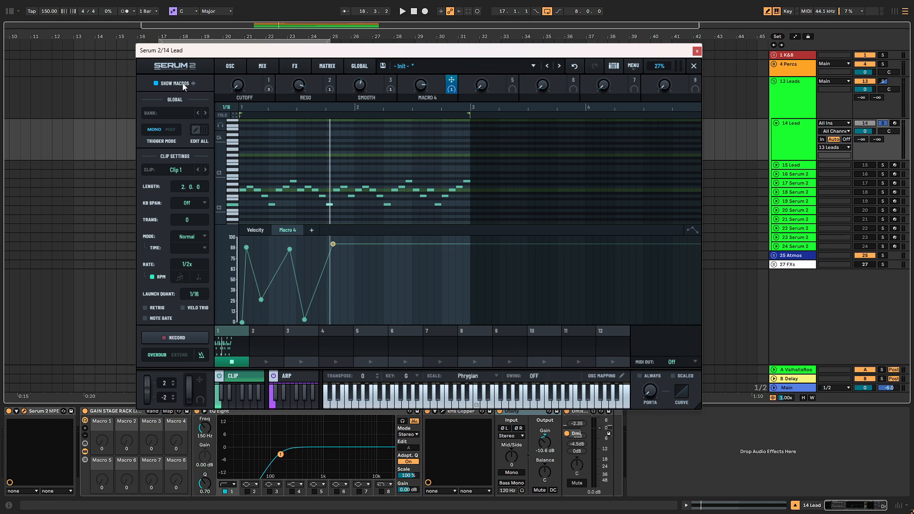
key(space)
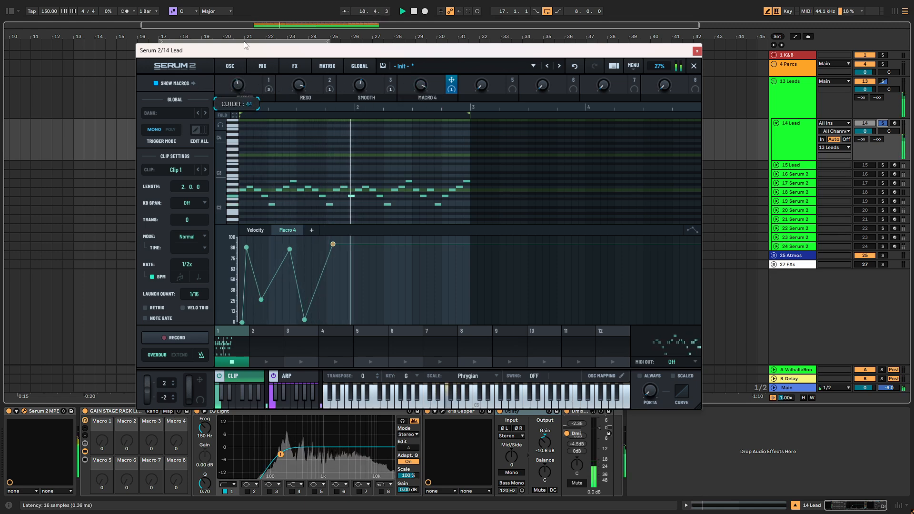
drag(361, 85, 357, 128)
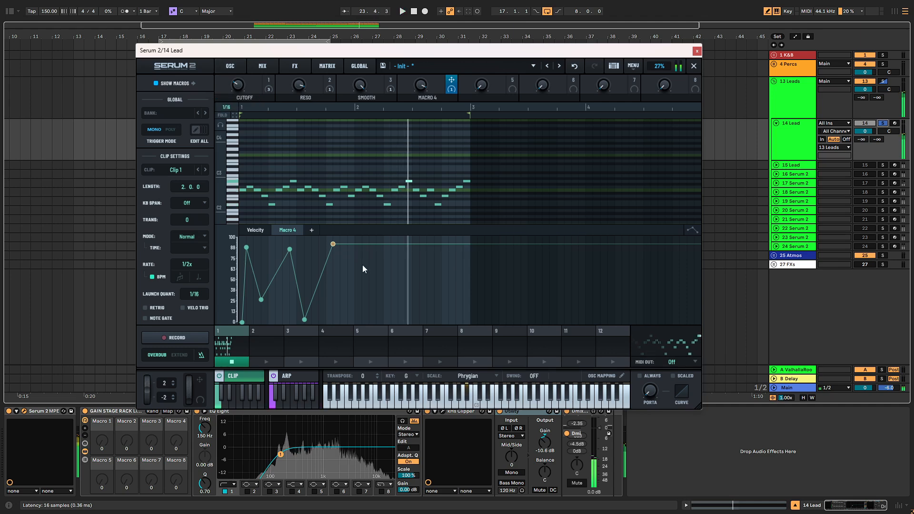
- Extend the Macro 4 zigzag with a zero point near bar 5 and a high point at bar 8
mouse_move(353, 244)
mouse_down()
mouse_move(376, 292)
mouse_move(356, 300)
mouse_move(367, 252)
mouse_up()
click(373, 294)
drag(376, 293, 470, 239)
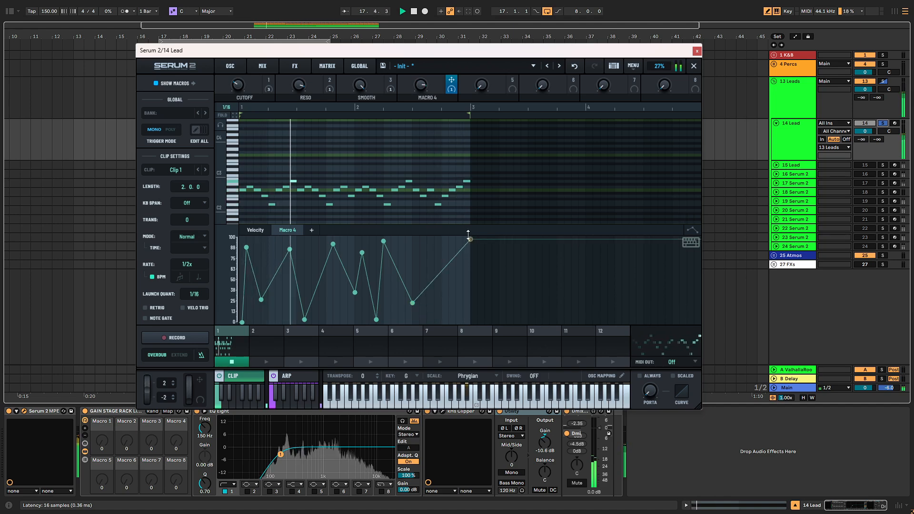
drag(412, 303, 411, 323)
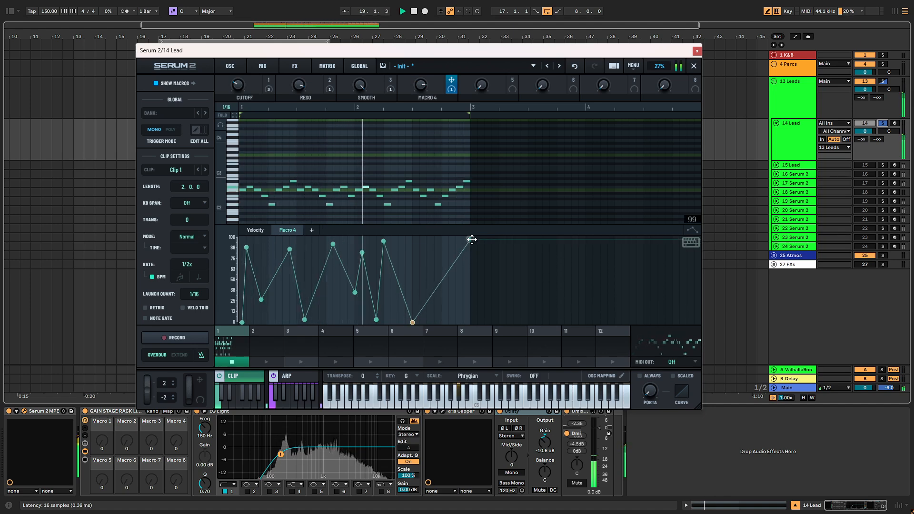
drag(471, 239, 472, 246)
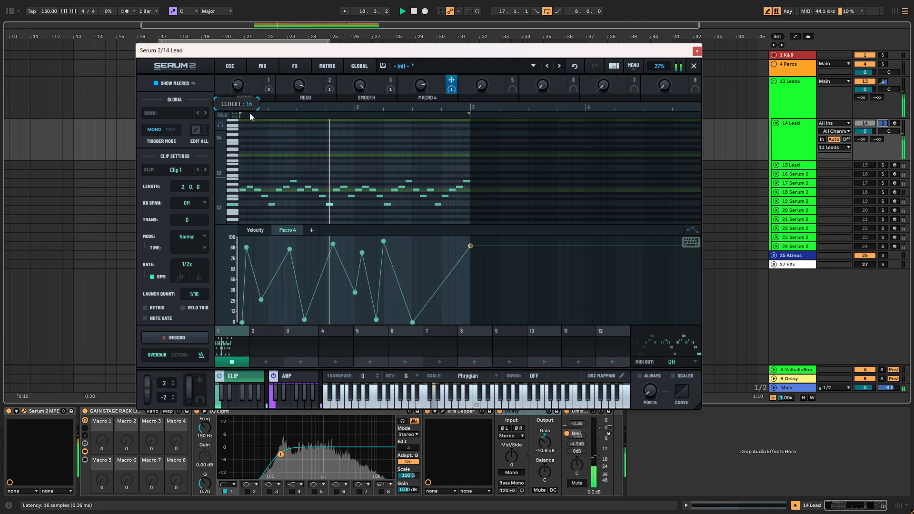
- Retune the macros: Smooth up to 100 and Cutoff down to about 2
drag(248, 110, 247, 95)
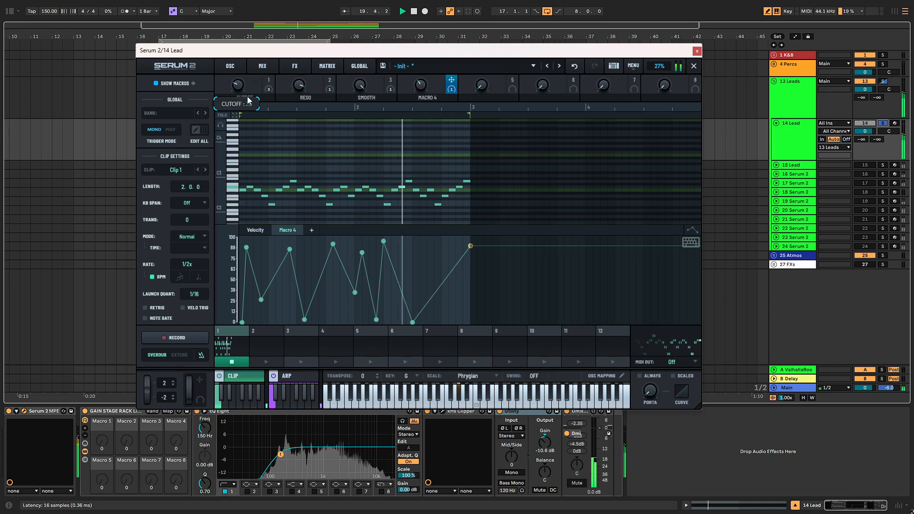
drag(362, 93, 361, 111)
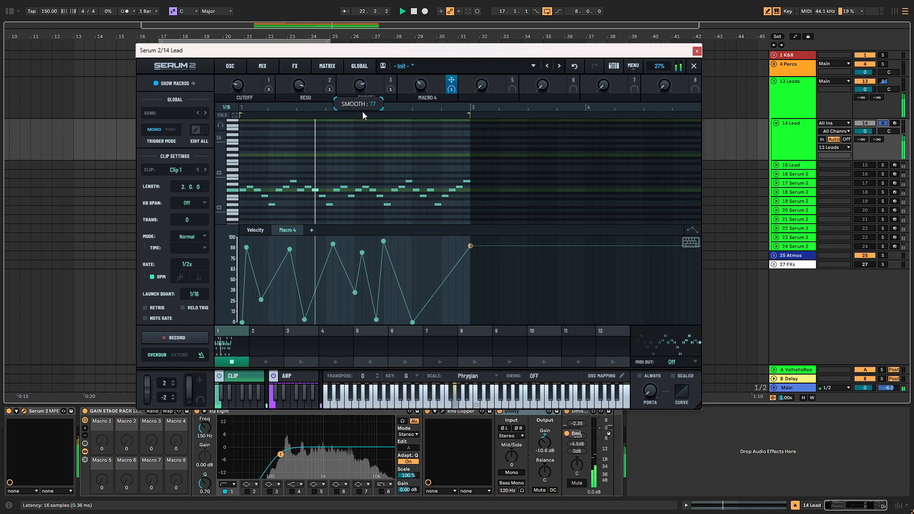
drag(239, 86, 248, 108)
mouse_move(360, 86)
mouse_down()
mouse_move(355, 169)
mouse_move(361, 77)
mouse_up()
- Enable filter keytracking and reshape Envelope 1 with lower sustain and longer release
click(230, 66)
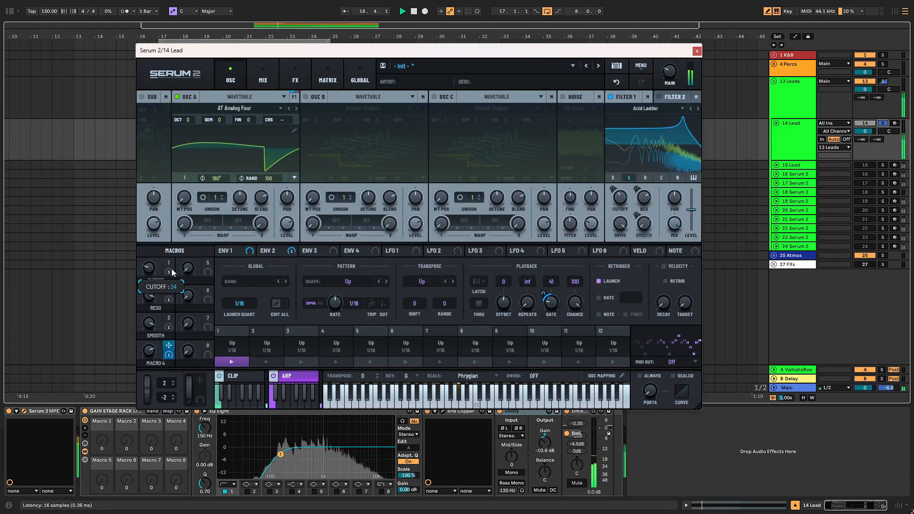
click(693, 178)
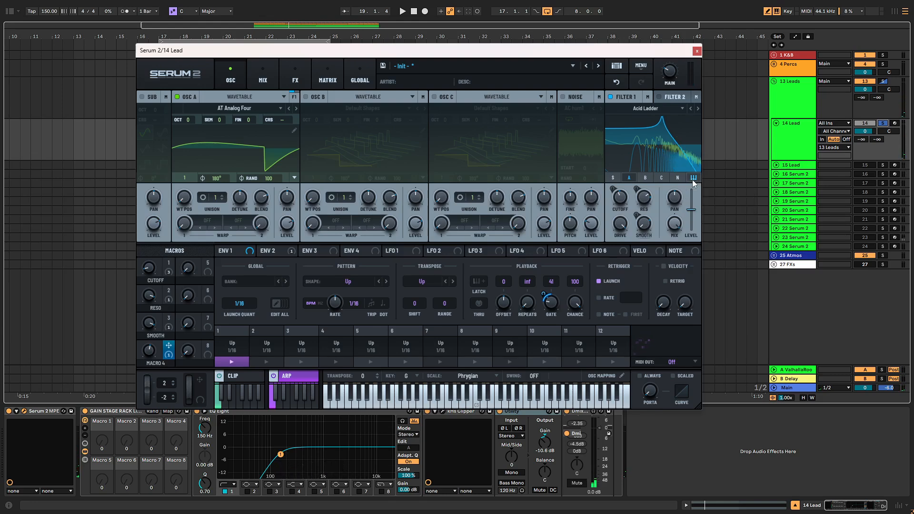
key(space)
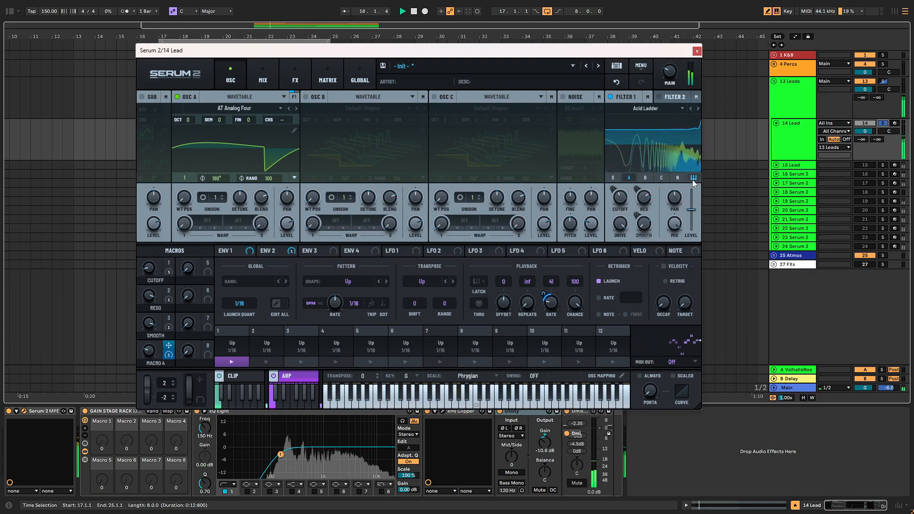
click(275, 252)
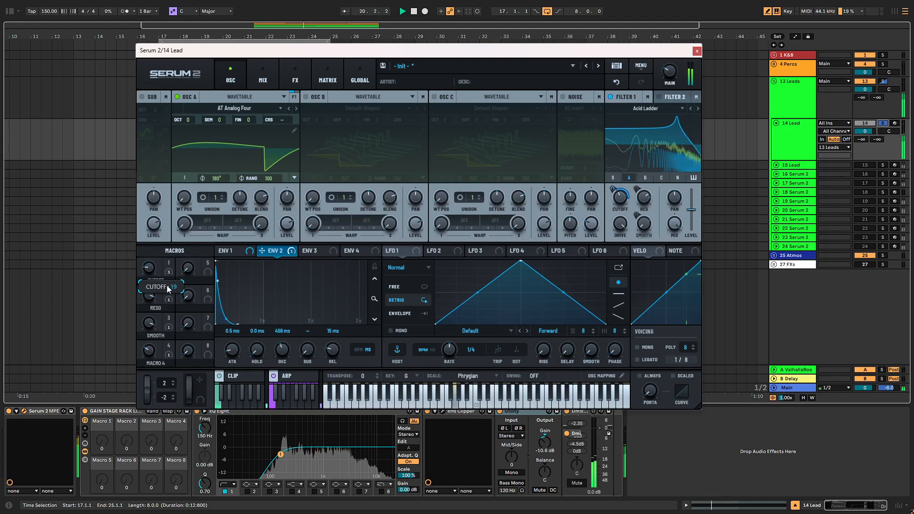
click(244, 252)
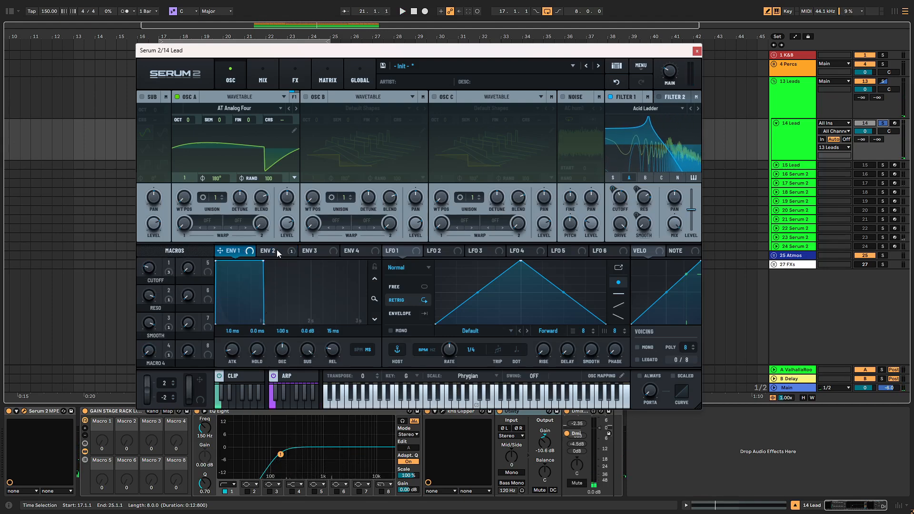
drag(307, 355, 286, 418)
scroll(279, 360, down, 5)
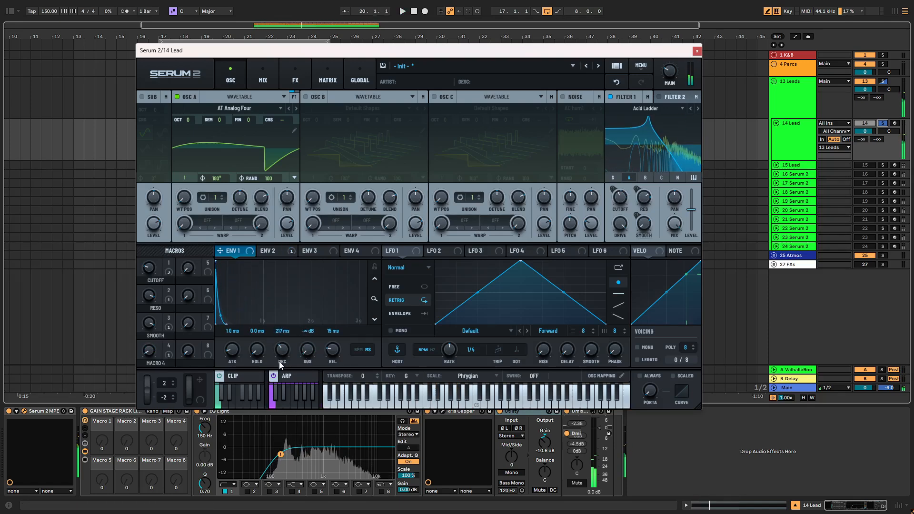
scroll(279, 361, up, 1)
key(space)
drag(335, 348, 323, 243)
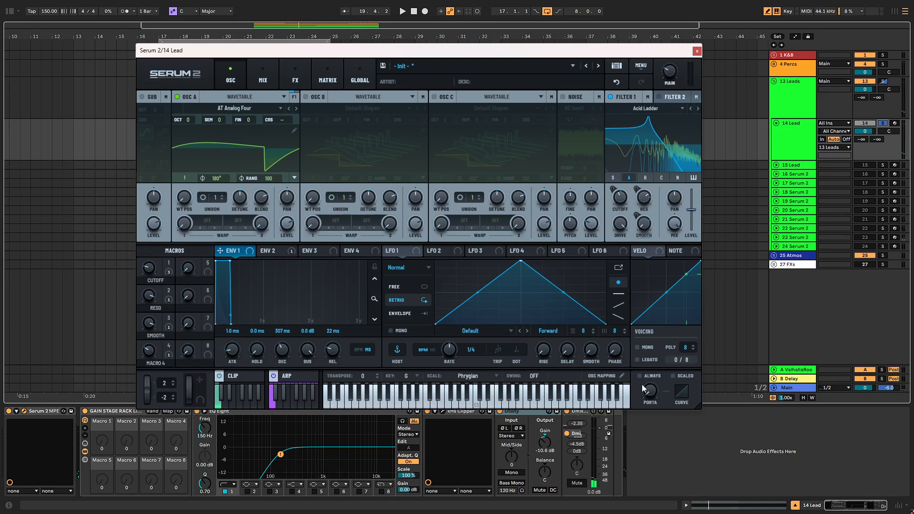
- Set the voice to mono legato with always-on portamento and fine-tune the glide time
click(647, 372)
click(645, 347)
click(647, 359)
key(space)
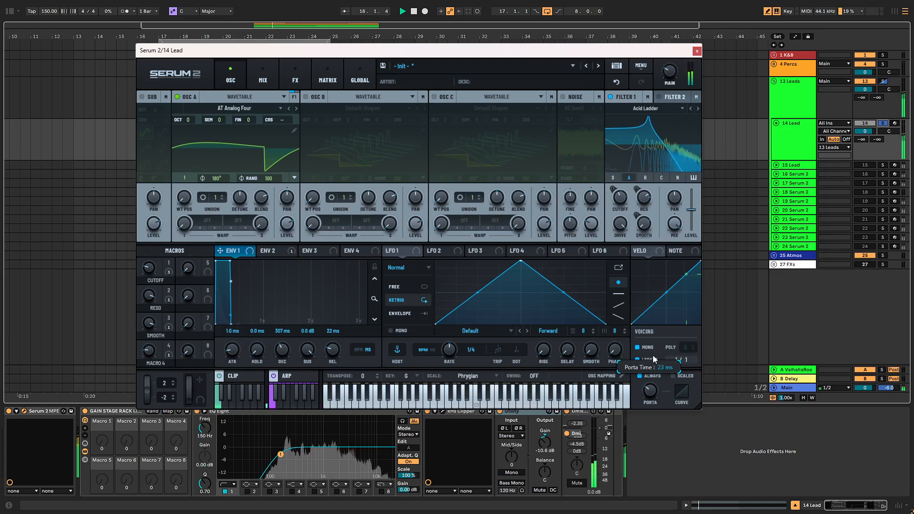
drag(652, 355, 652, 354)
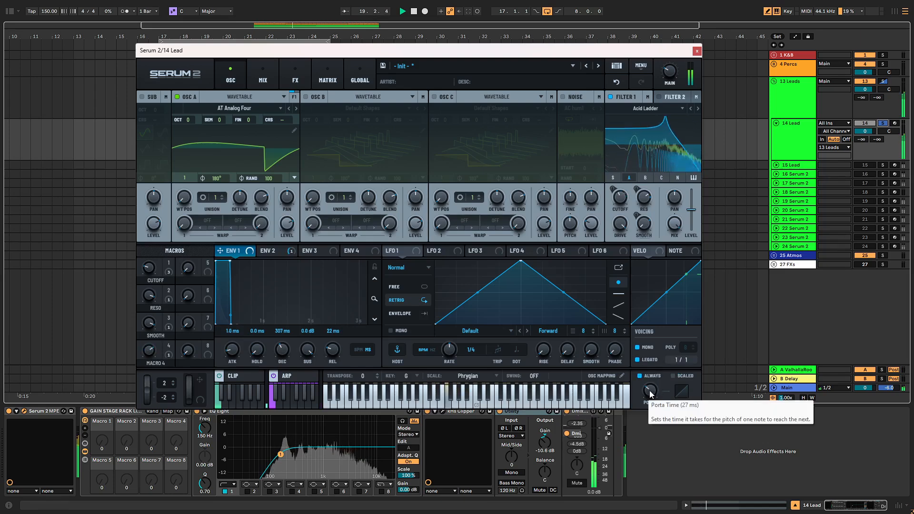
drag(650, 393, 650, 397)
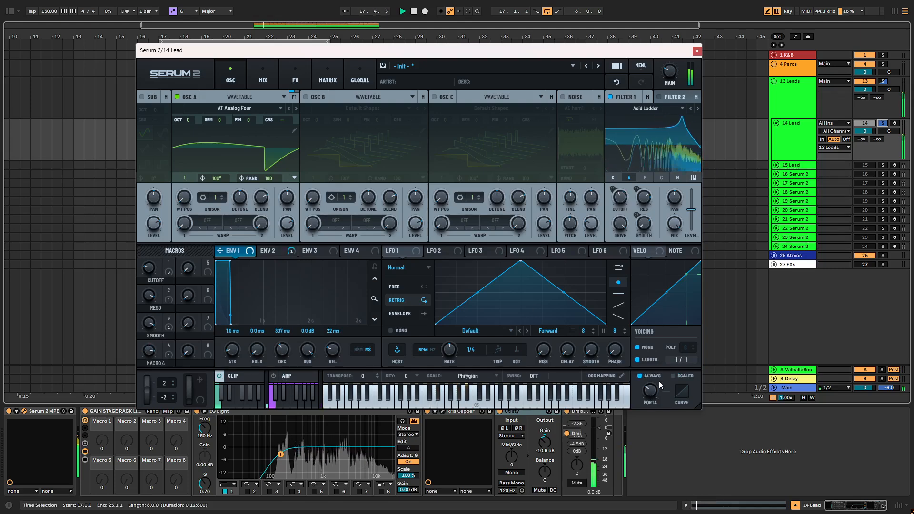
mouse_move(655, 390)
mouse_down()
mouse_move(659, 377)
mouse_move(658, 387)
mouse_up()
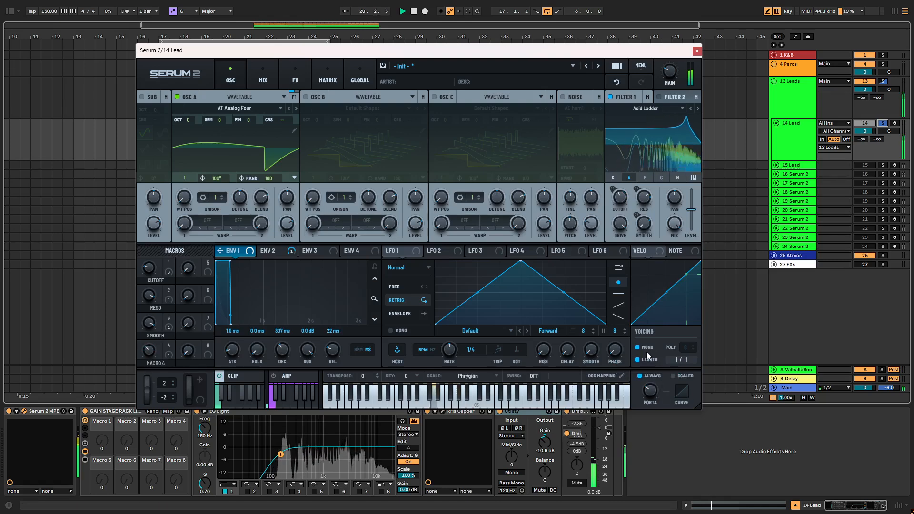
click(246, 376)
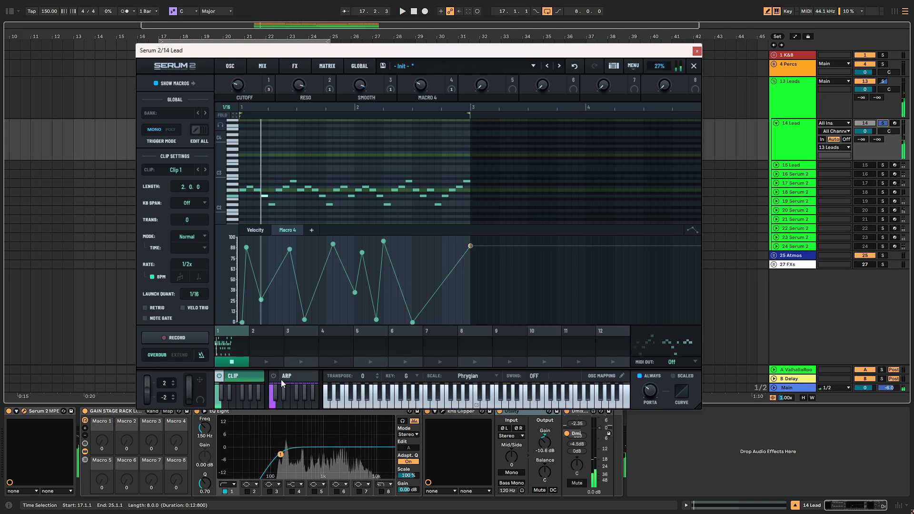
- Set clip rate to 1x and Smooth to 49, then turn off legato and always-on glide
drag(199, 264, 198, 257)
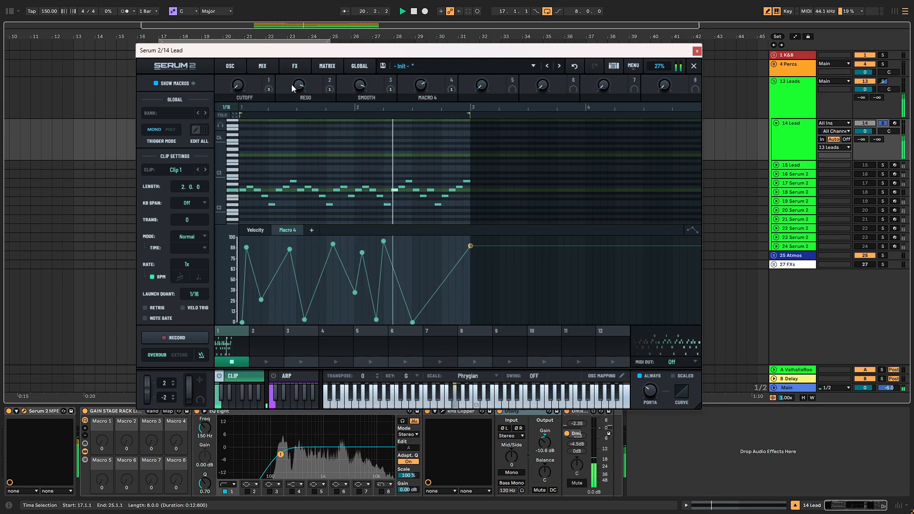
mouse_move(361, 93)
mouse_down()
mouse_move(350, 135)
mouse_move(362, 78)
mouse_up()
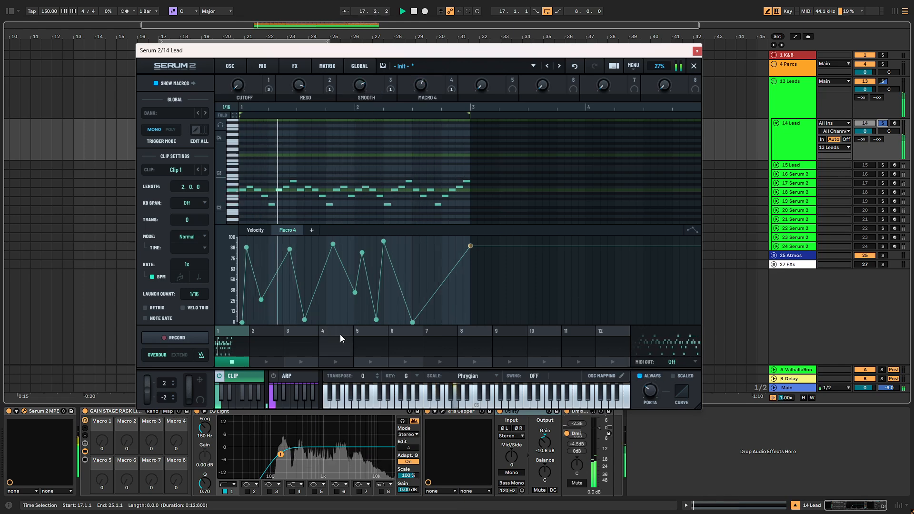
click(255, 377)
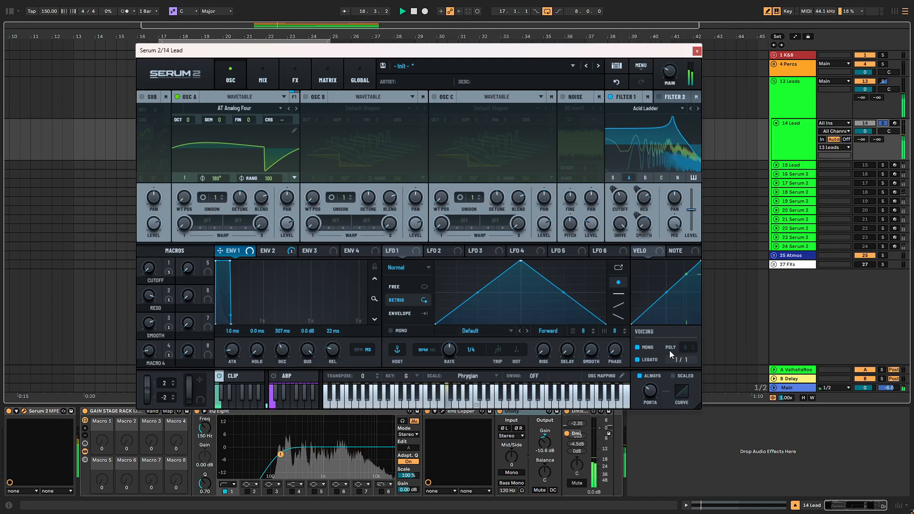
click(649, 361)
key(space)
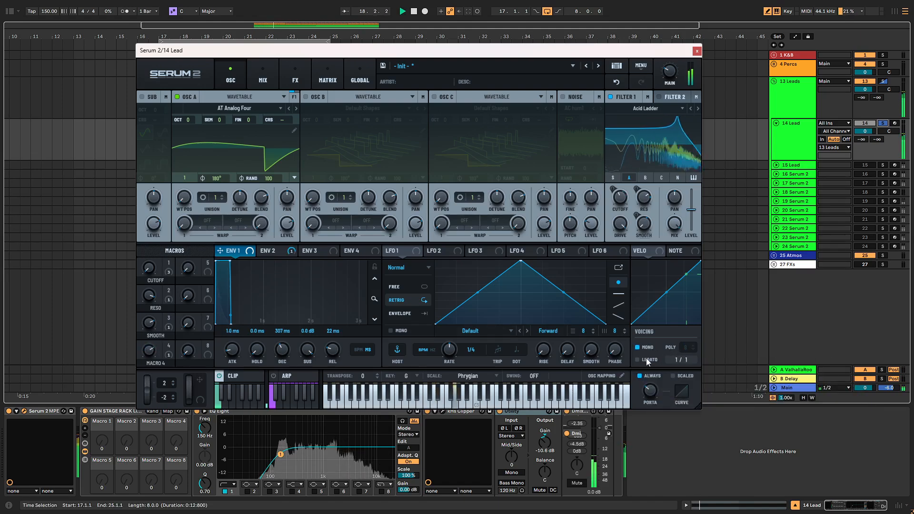
click(640, 376)
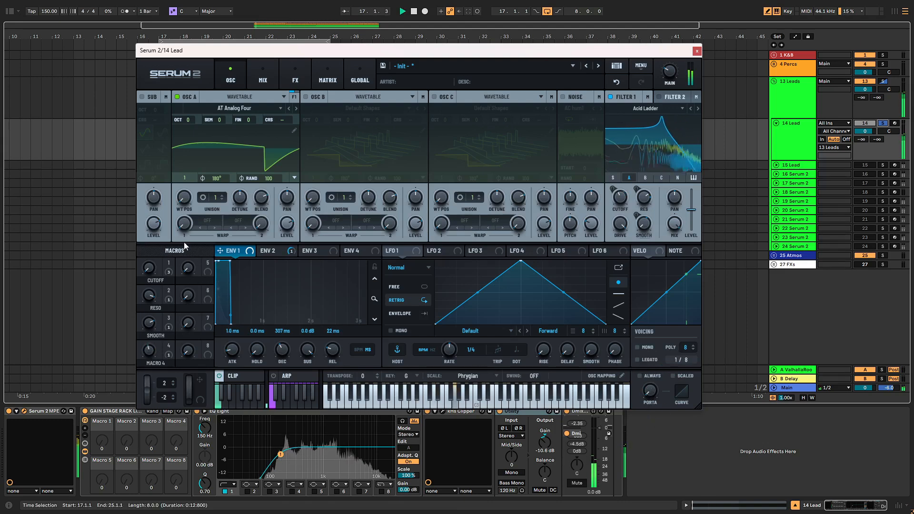
- Halve the clip playback rate to 1/2x and show the arpeggiator settings
click(243, 377)
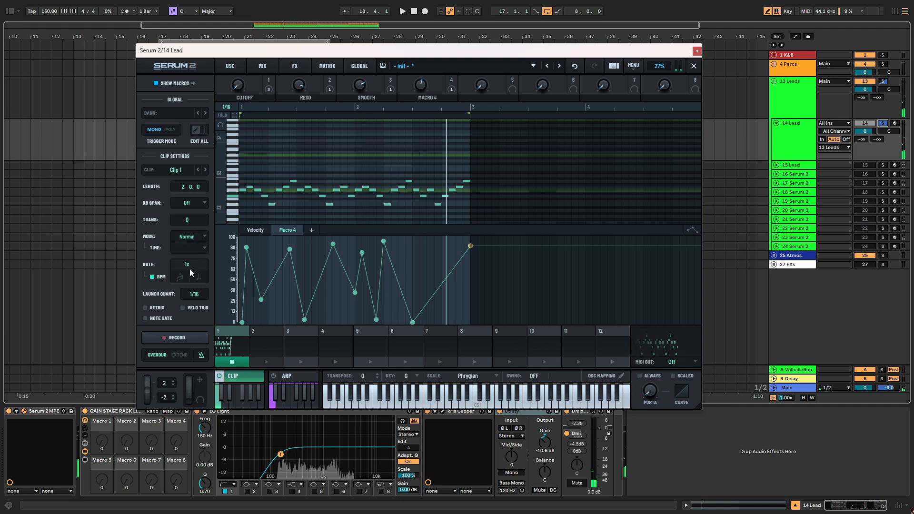
drag(190, 269, 191, 281)
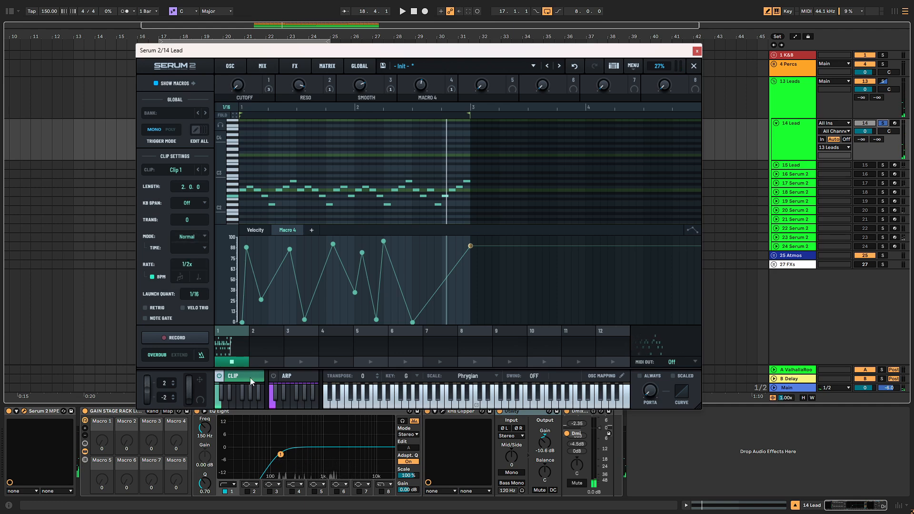
click(290, 379)
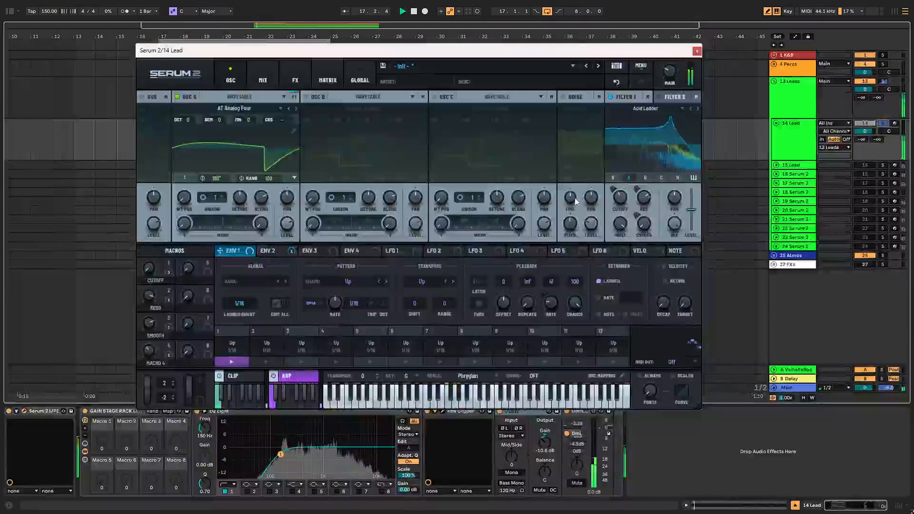
mouse_move(333, 312)
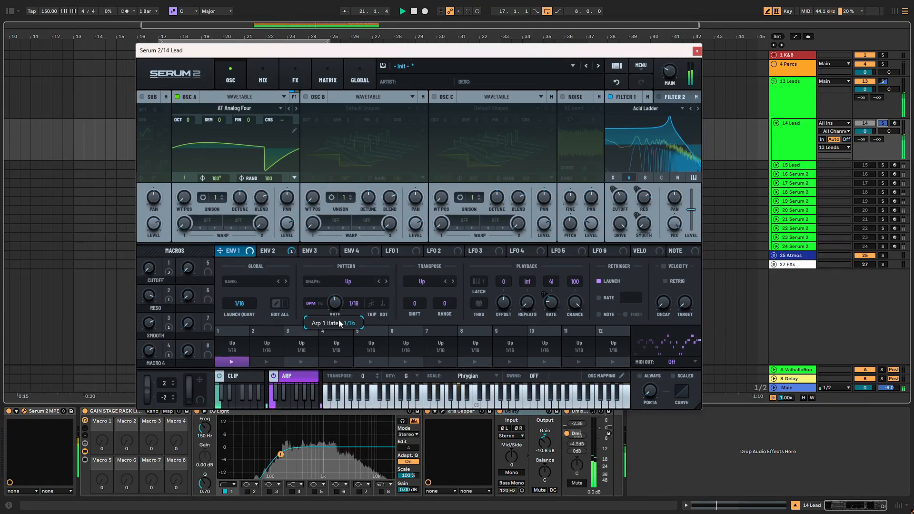
drag(336, 311, 341, 302)
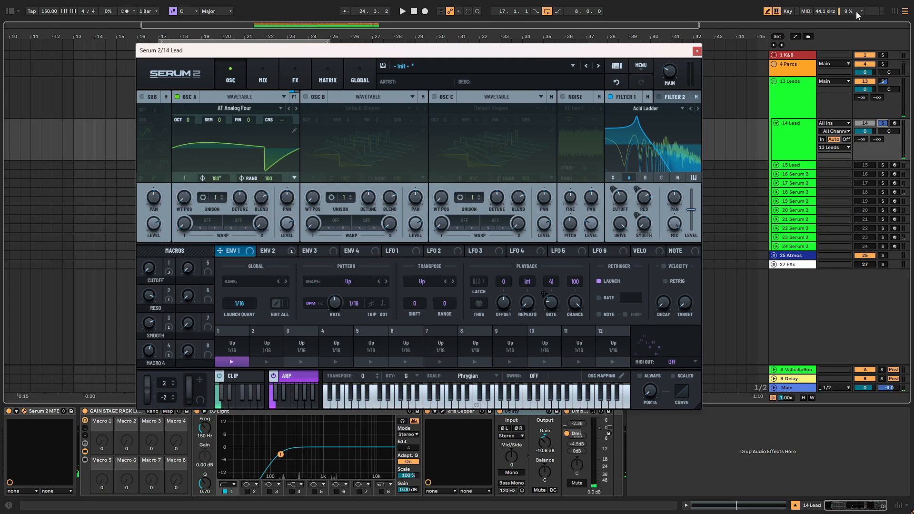
mouse_move(346, 317)
mouse_down()
mouse_move(347, 257)
mouse_move(339, 311)
mouse_up()
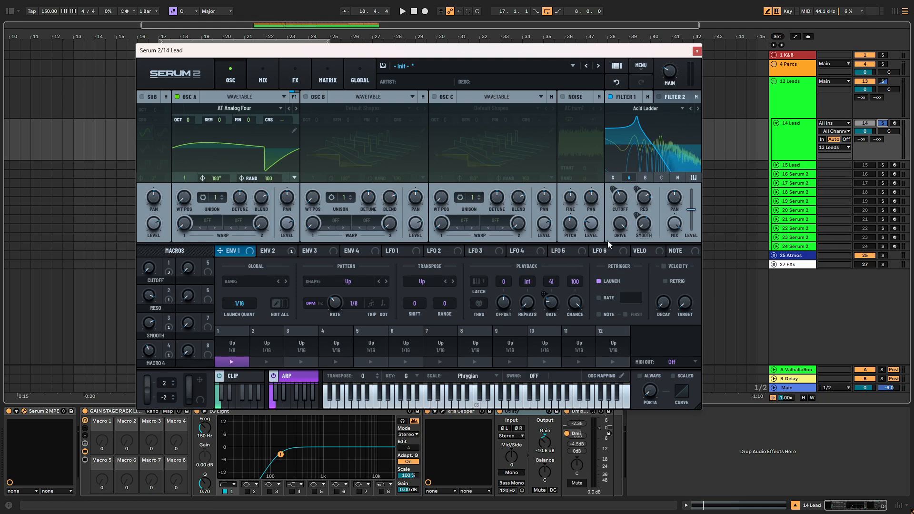
key(space)
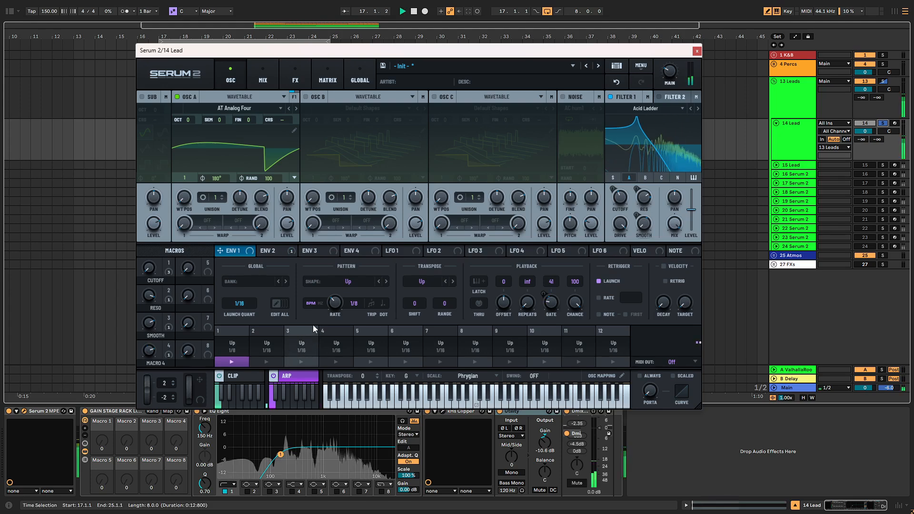
drag(338, 304, 338, 297)
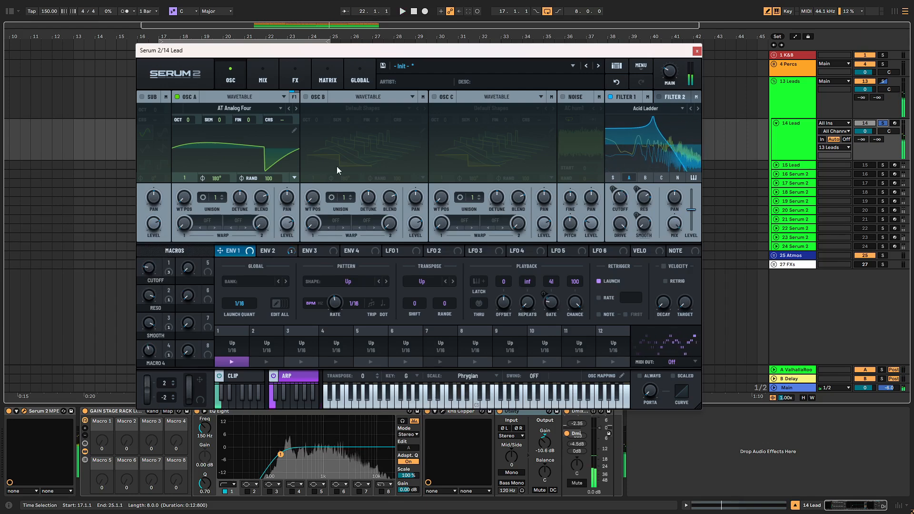
- On the FX page, lower Distortion drive to 9% and raise its level to 4.6 dB
click(284, 74)
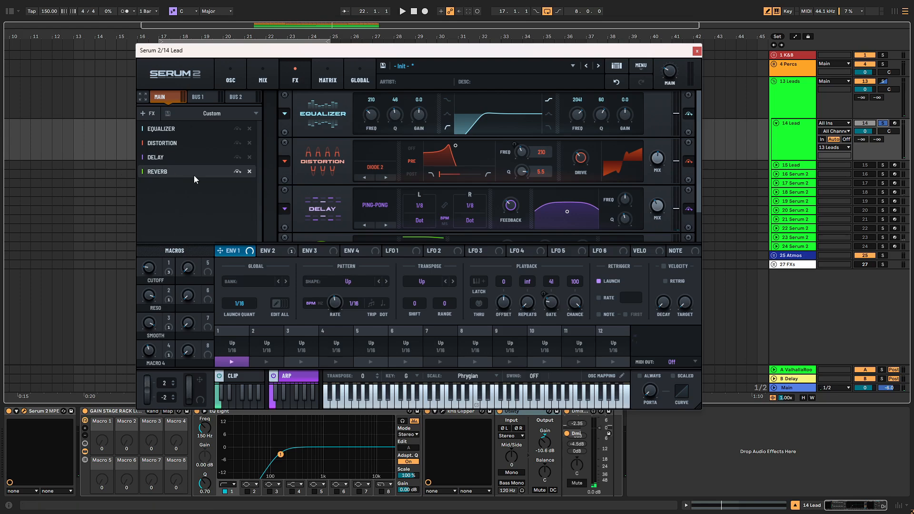
key(space)
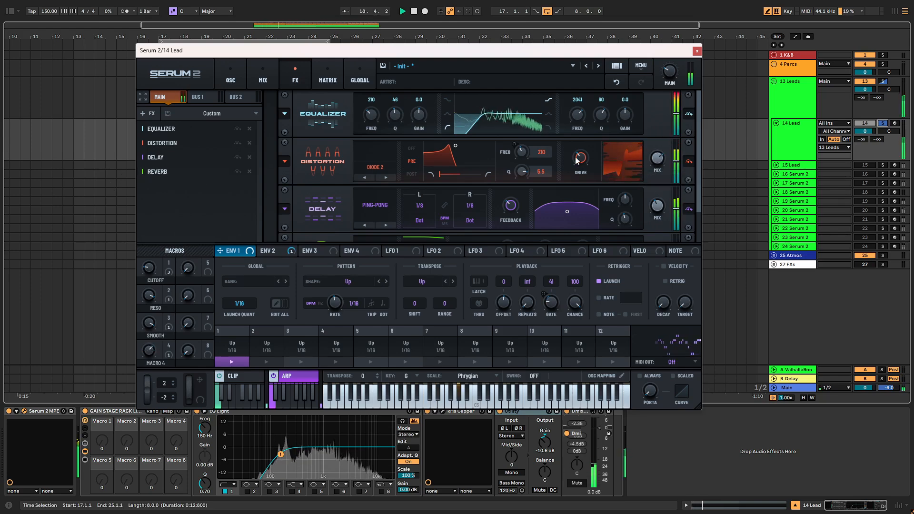
drag(580, 156, 575, 187)
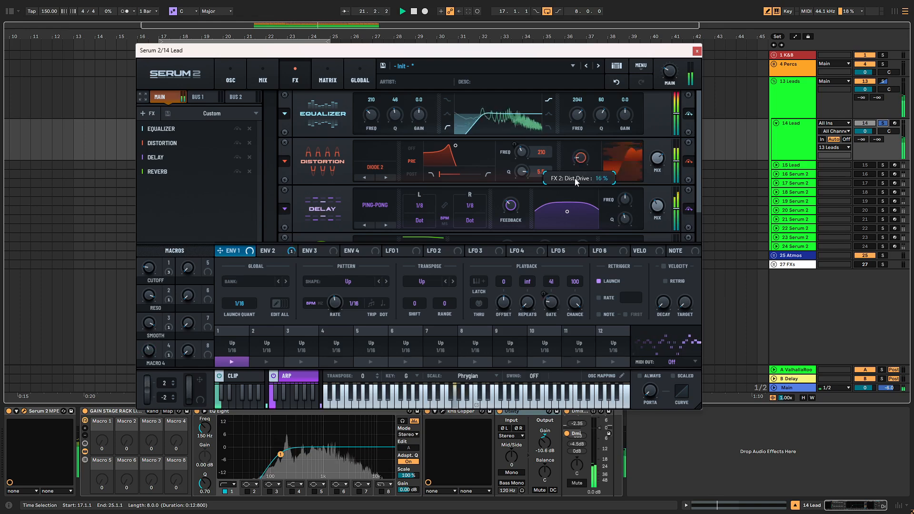
drag(679, 168, 679, 150)
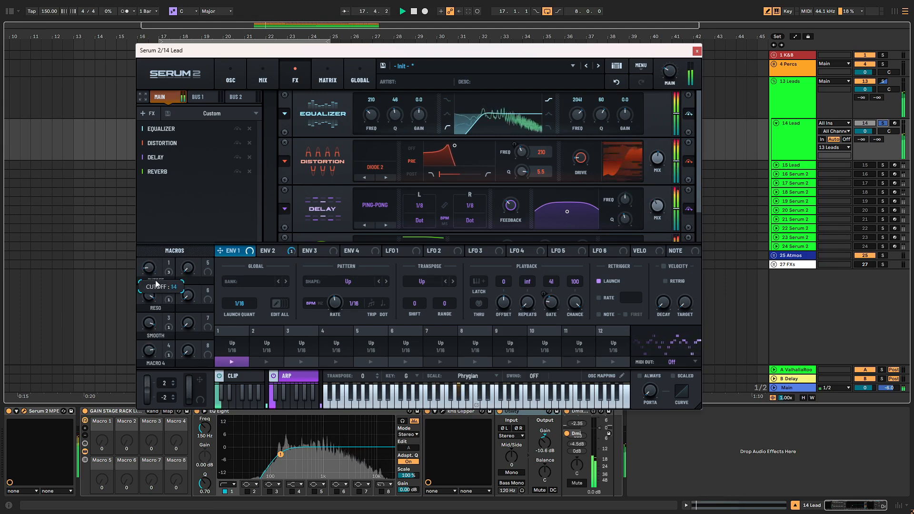
key(space)
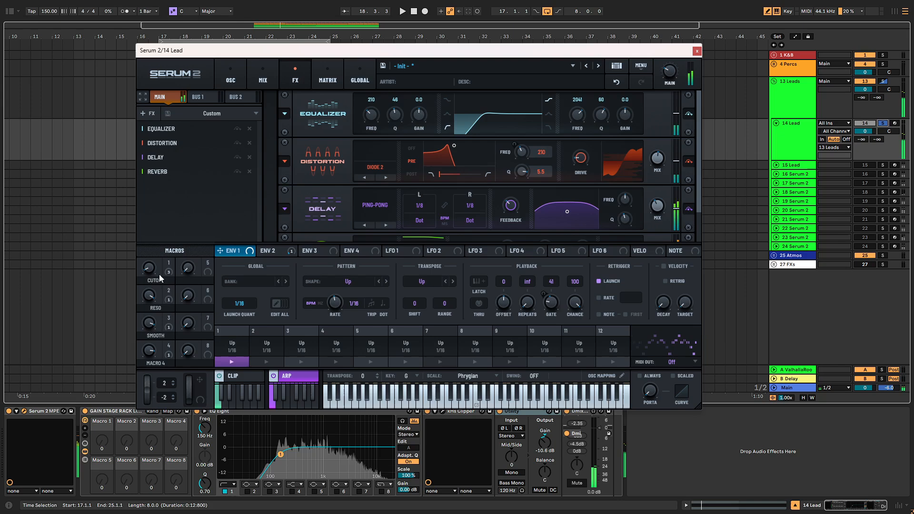
- Enable oscillator B and load the S2 Tables > Porta Waves wavetable into it
click(240, 77)
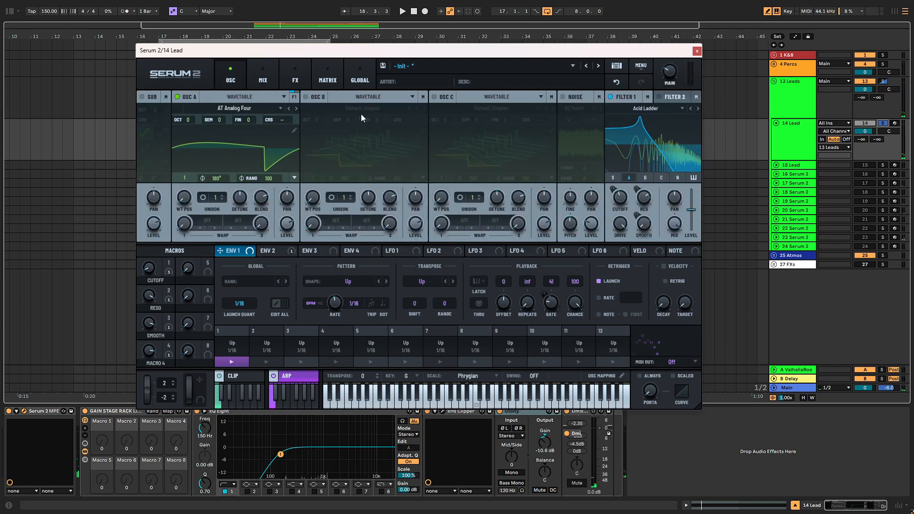
click(347, 96)
click(306, 97)
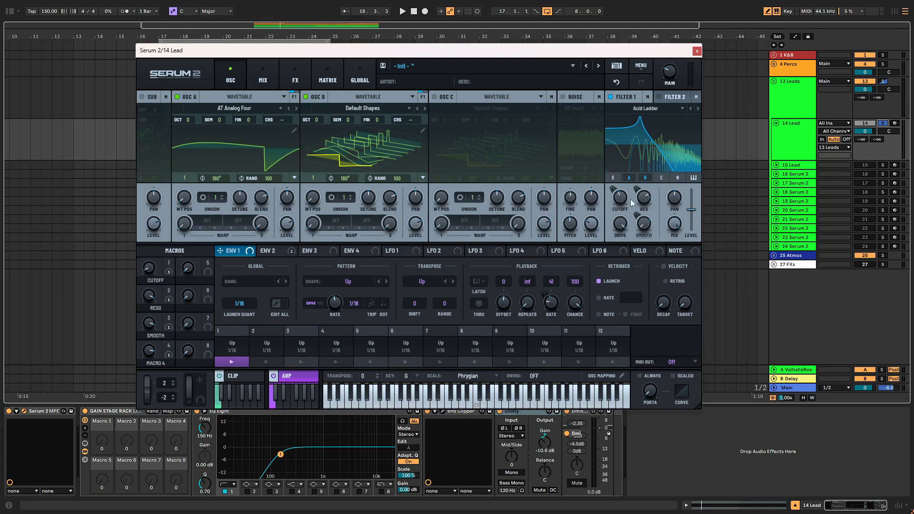
click(362, 108)
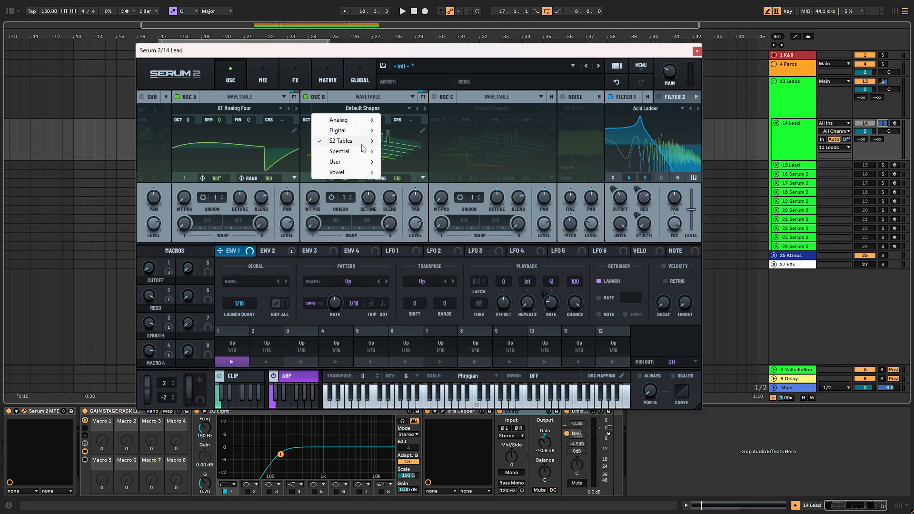
mouse_move(355, 141)
mouse_move(420, 143)
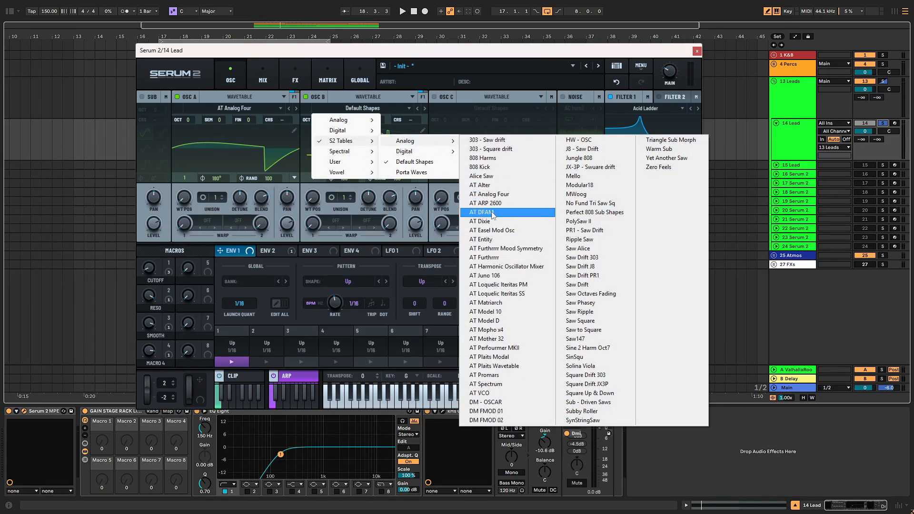
click(407, 172)
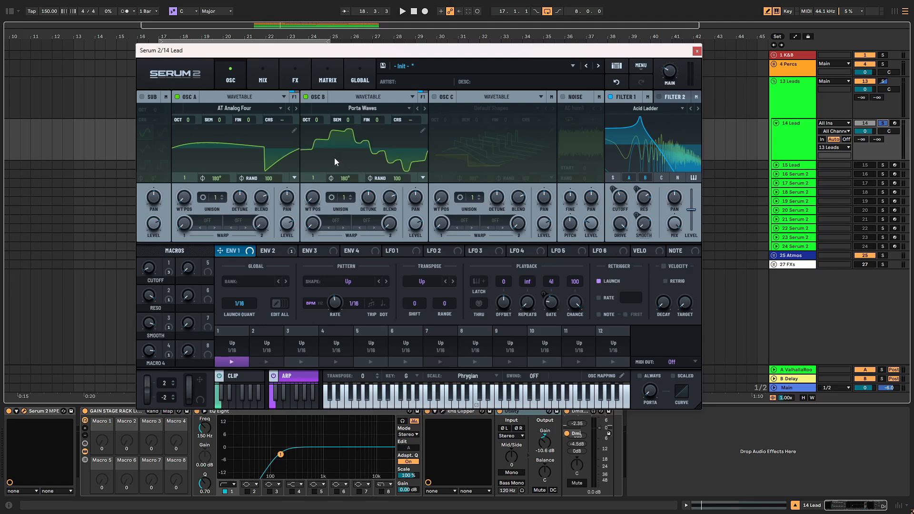
key(space)
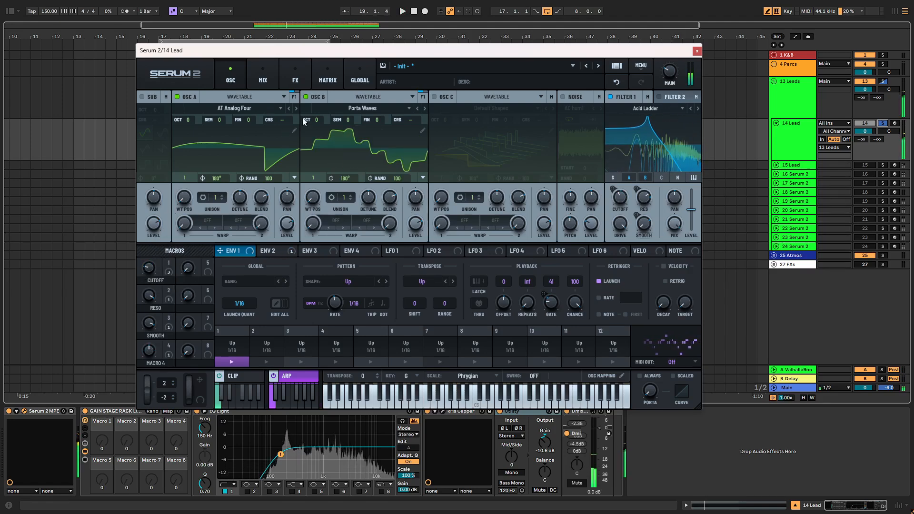
- Drop oscillator B an octave, set its level to -9.9 dB, position around 205, CUTOFF 39
drag(321, 121, 321, 152)
key(space)
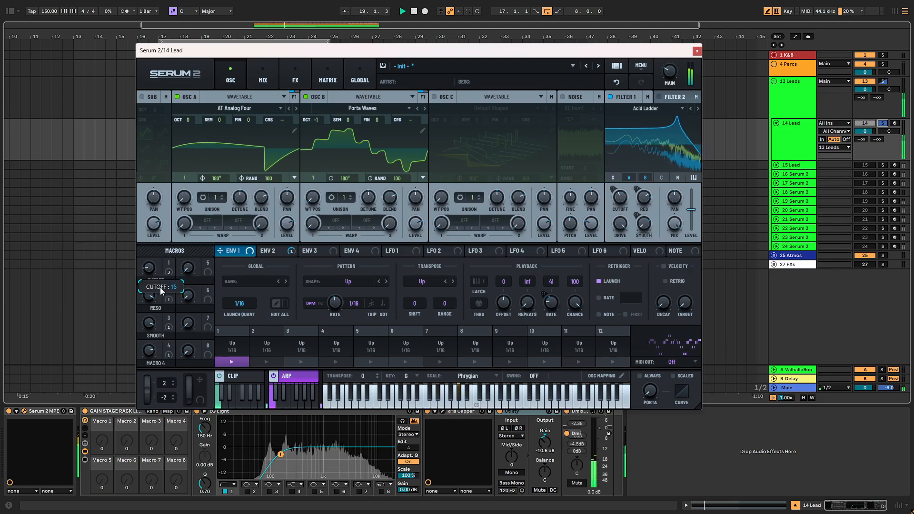
drag(162, 306, 161, 291)
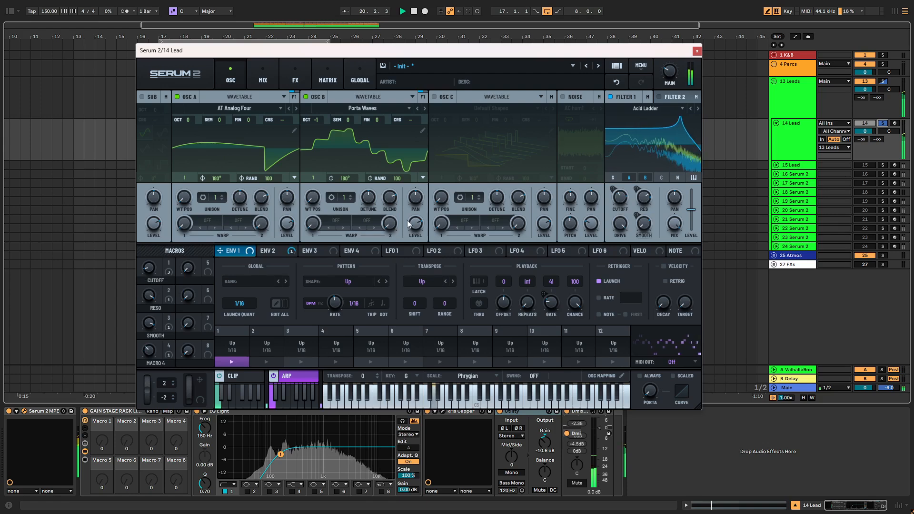
drag(408, 221, 409, 239)
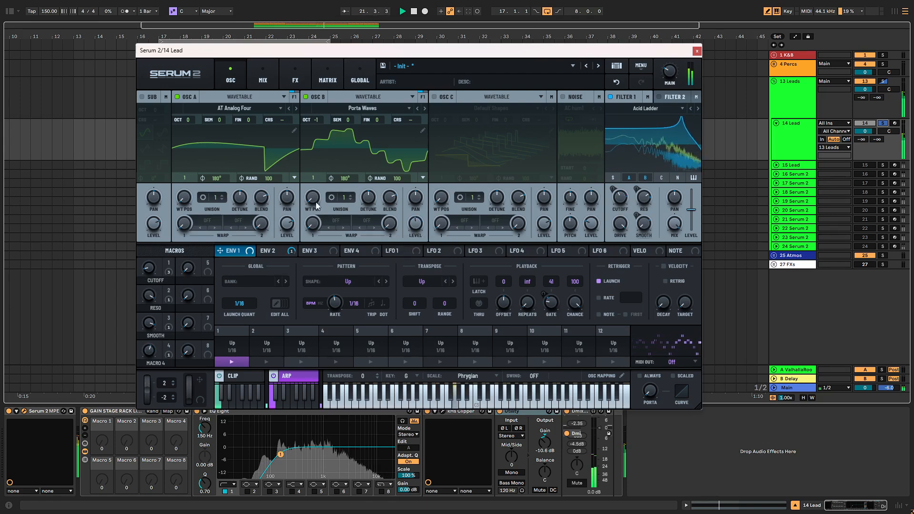
drag(313, 197, 336, 128)
drag(313, 197, 302, 230)
mouse_move(150, 270)
mouse_down()
mouse_move(153, 241)
mouse_move(151, 265)
mouse_up()
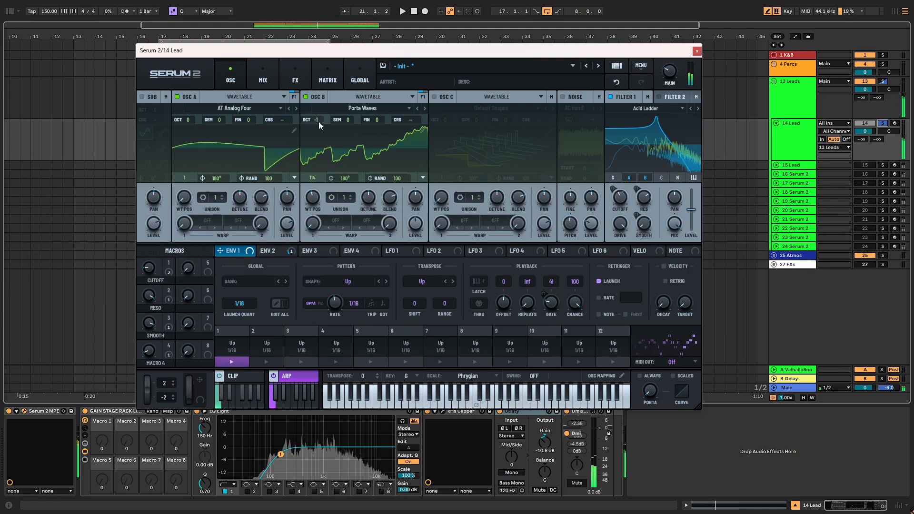
- Return oscillator B to octave 0 and settle its wavetable position at 111
drag(318, 121, 322, 96)
key(space)
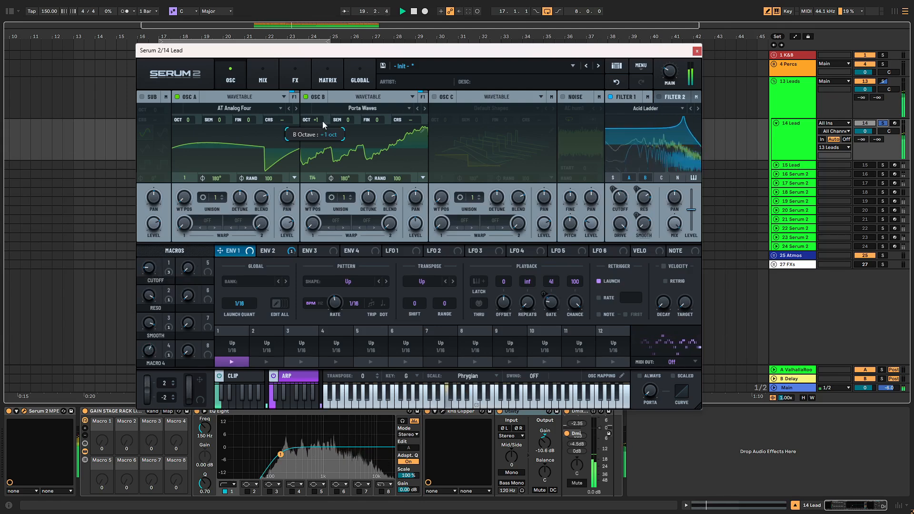
key(space)
drag(322, 121, 321, 133)
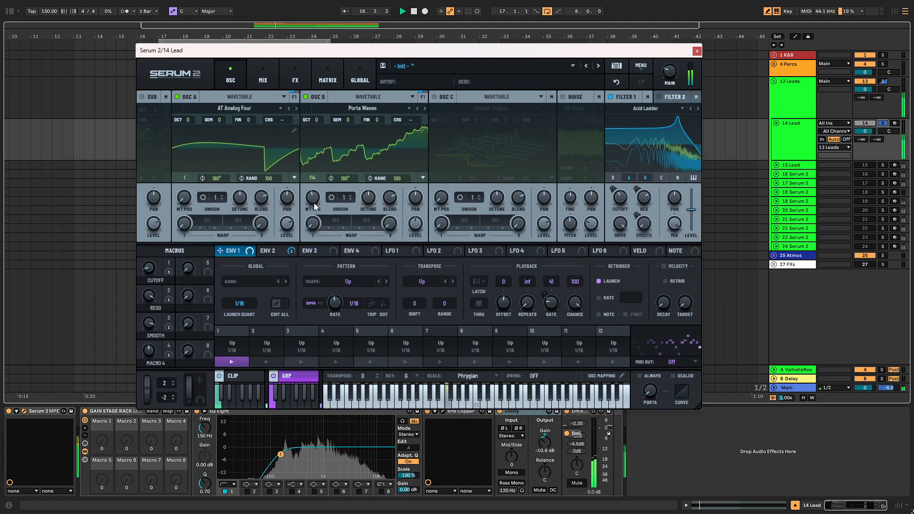
mouse_move(313, 203)
mouse_down()
mouse_move(321, 155)
mouse_move(307, 204)
mouse_up()
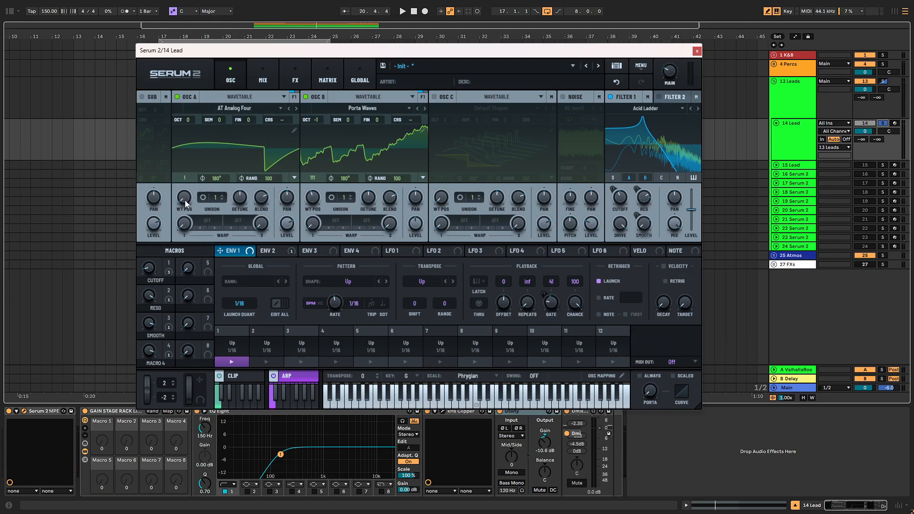
- Compare with oscillator B off and on while trying CUTOFF at 29 and 13
drag(184, 201, 184, 157)
drag(144, 269, 146, 243)
click(304, 97)
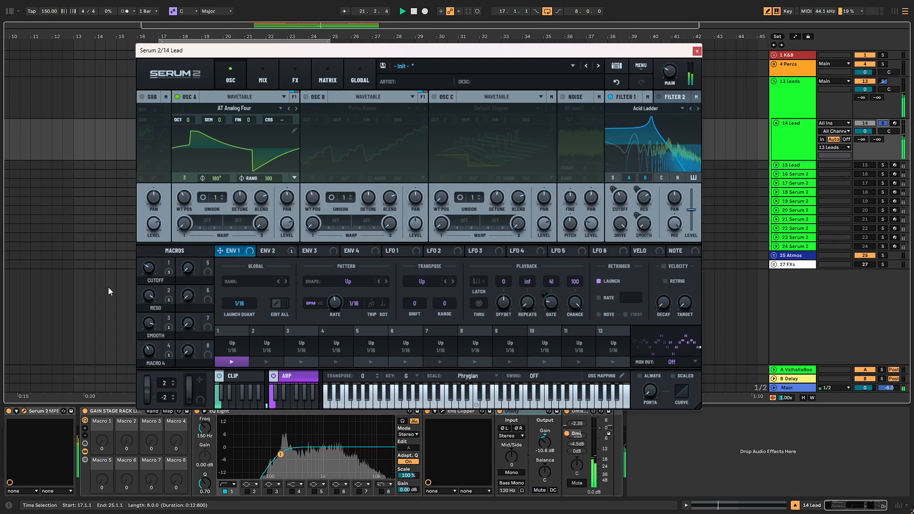
mouse_move(146, 293)
mouse_down()
mouse_move(151, 233)
mouse_move(158, 247)
mouse_move(148, 279)
mouse_up()
drag(184, 197, 177, 230)
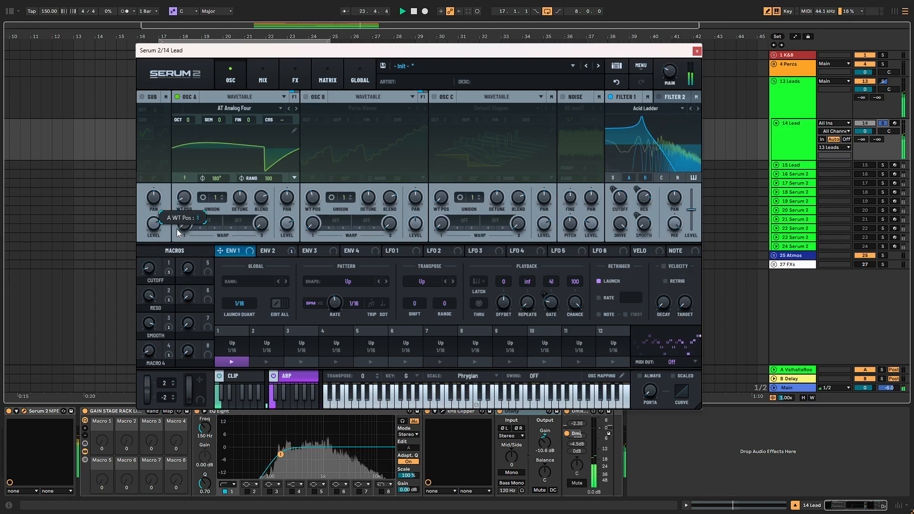
click(305, 96)
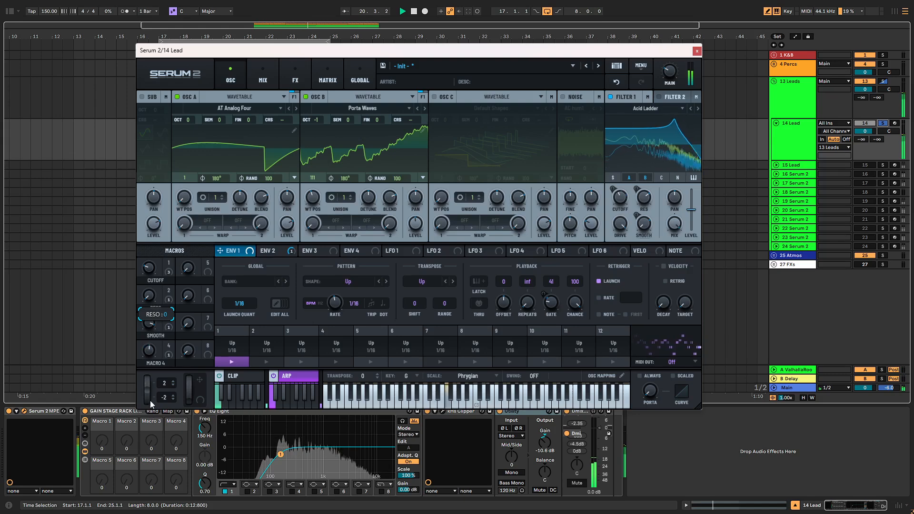
- Raise RESO to 60, lower Smooth to 80 and Cutoff to 17
drag(150, 401, 156, 335)
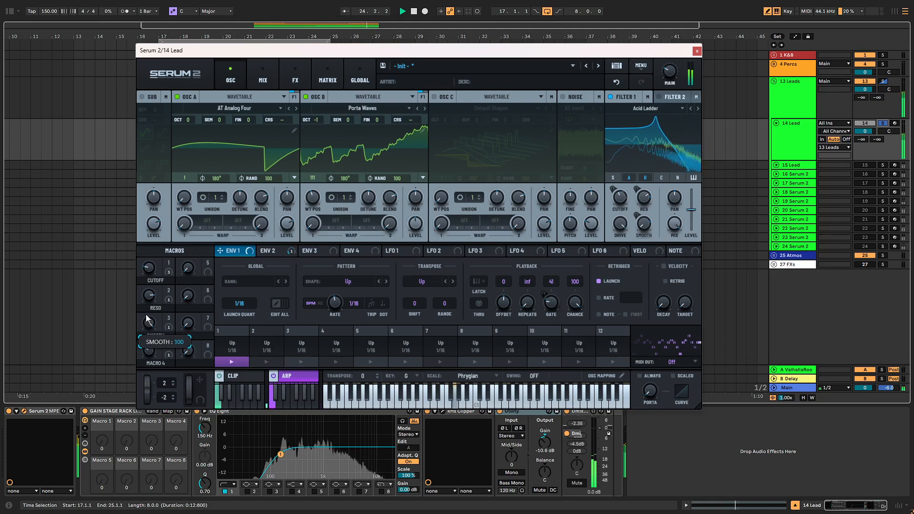
drag(146, 320, 145, 403)
drag(146, 263, 160, 277)
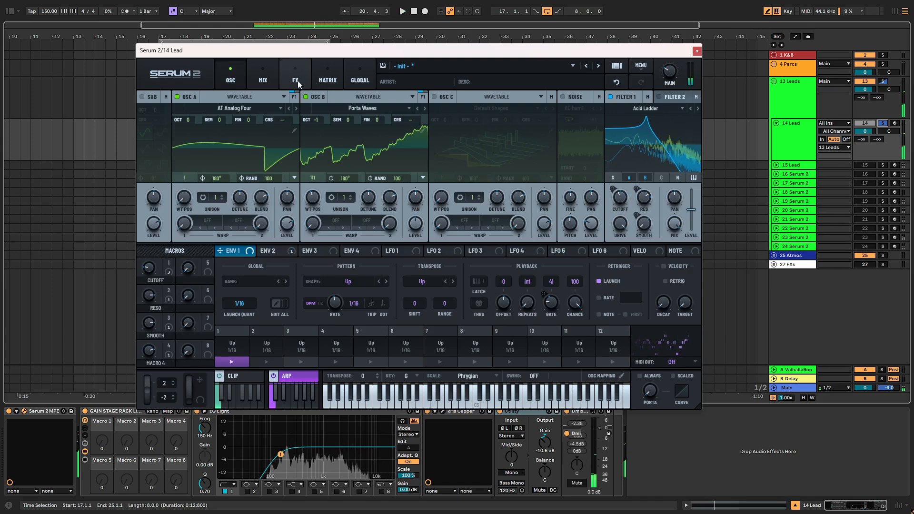
- Add a Hyper/Dimension module to the FX chain, placed before the delay and reverb
click(275, 78)
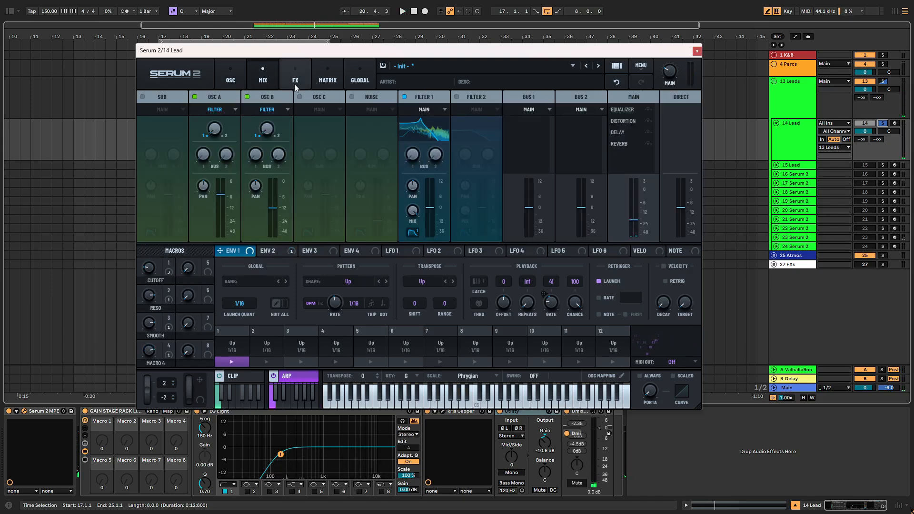
click(294, 84)
right_click(174, 183)
mouse_move(224, 188)
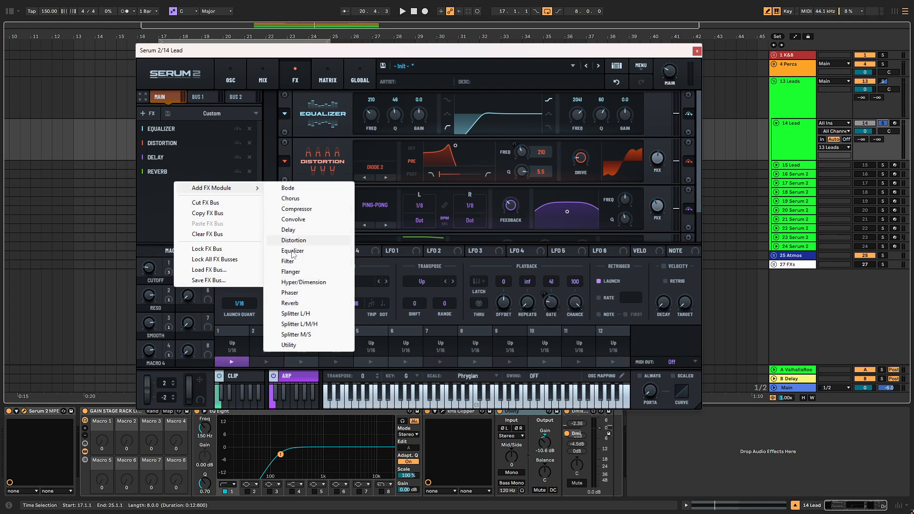
click(303, 282)
drag(190, 186, 199, 153)
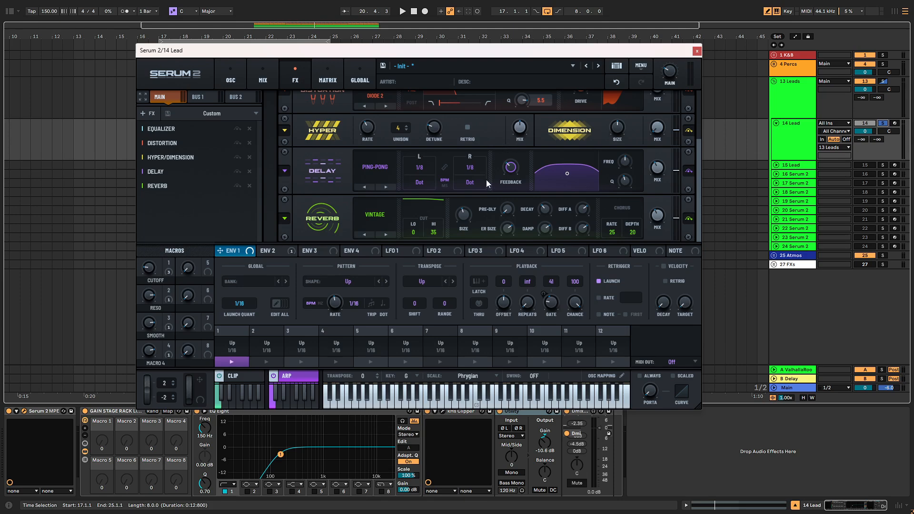
- Set Hyper rate to minimum, unison to 5 voices and detune to 20%
mouse_move(431, 129)
mouse_down()
mouse_move(420, 172)
mouse_move(429, 117)
mouse_up()
drag(368, 129, 363, 175)
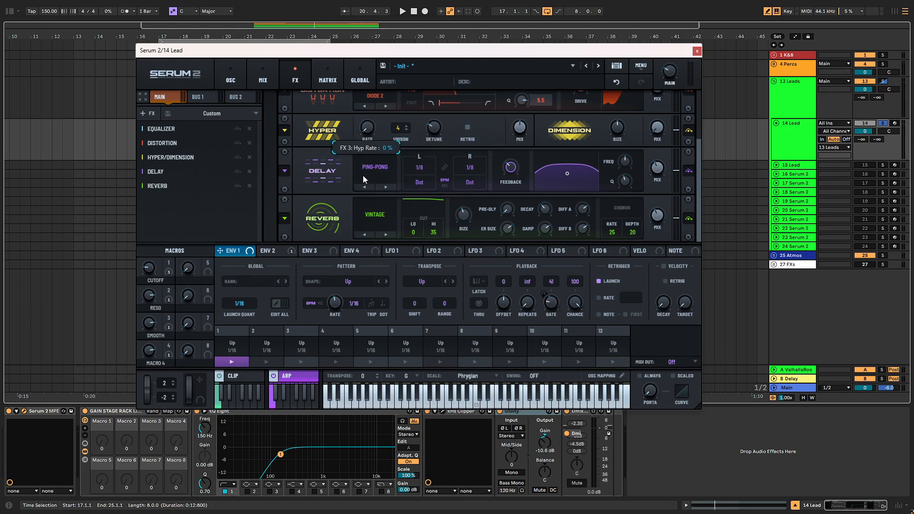
key(space)
drag(403, 131, 444, 92)
key(space)
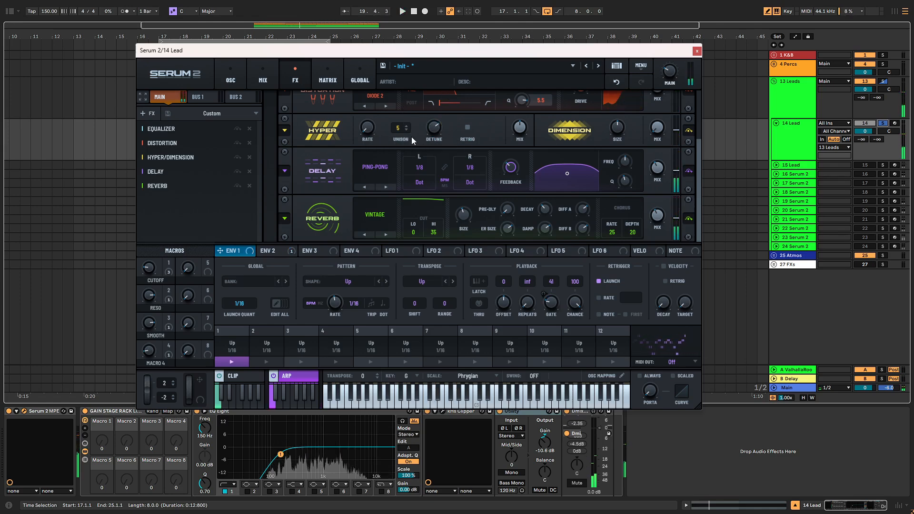
drag(431, 129, 432, 184)
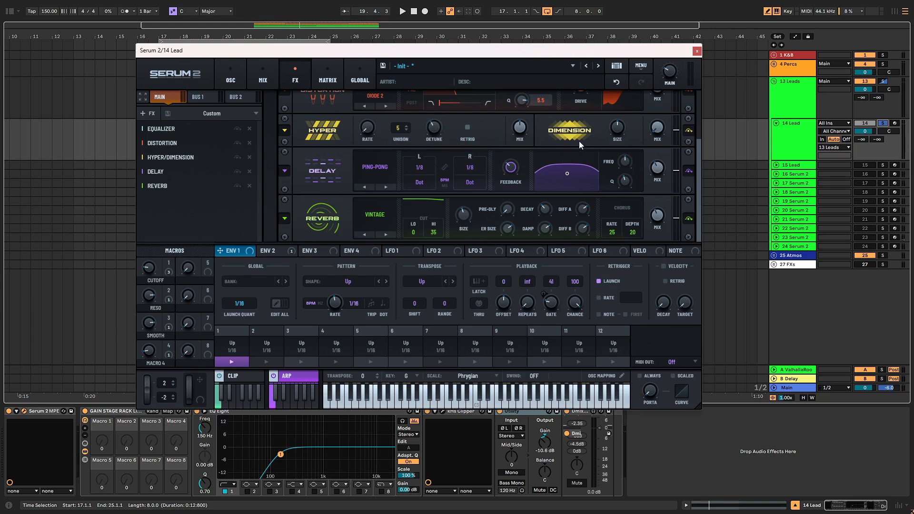
key(space)
- Set Hyper mix 24%, Dimension mix 46% and size 27%, and bypass delay and reverb
drag(521, 128, 518, 155)
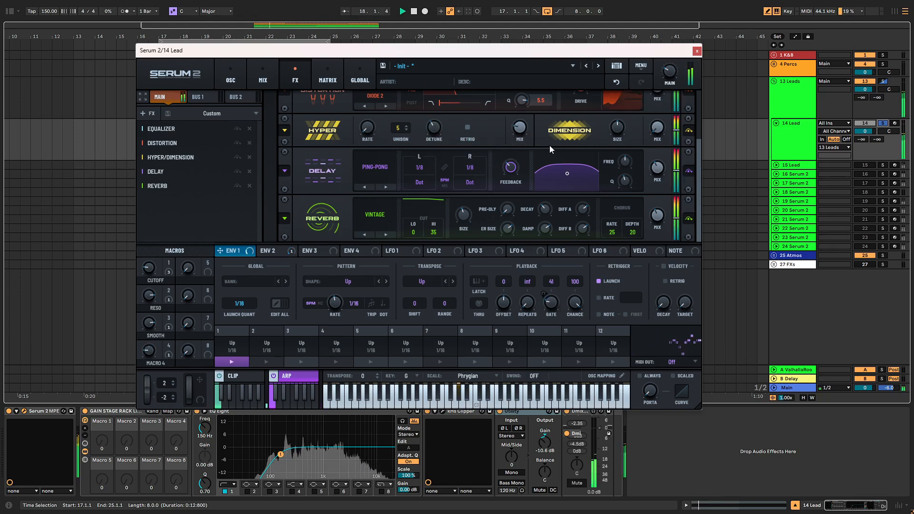
drag(661, 130, 667, 86)
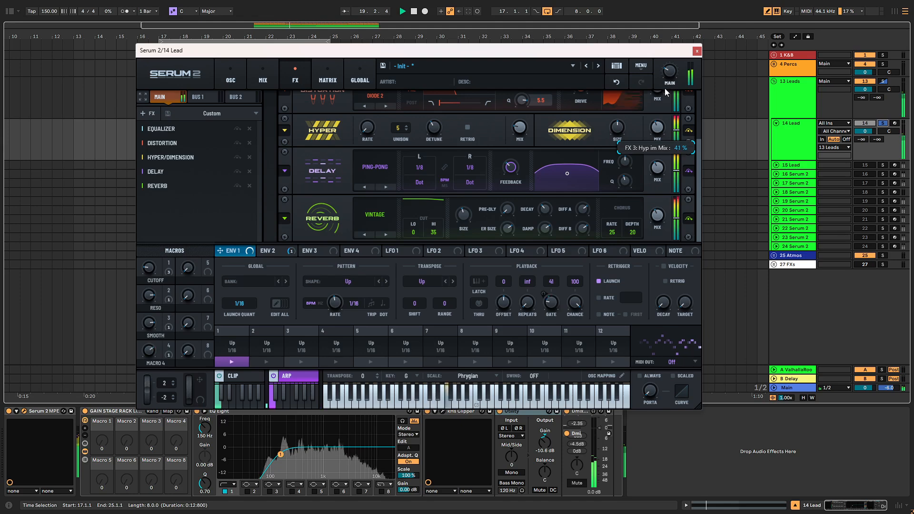
drag(617, 127, 614, 140)
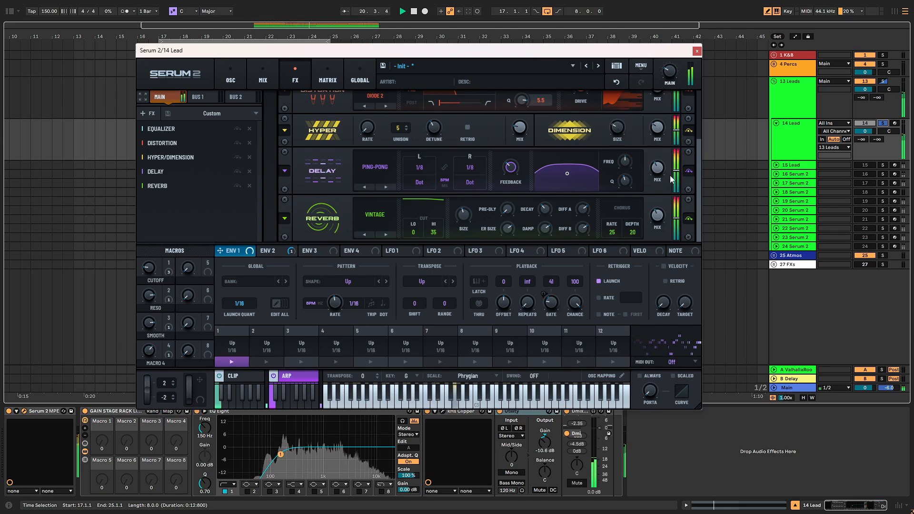
click(689, 170)
click(688, 218)
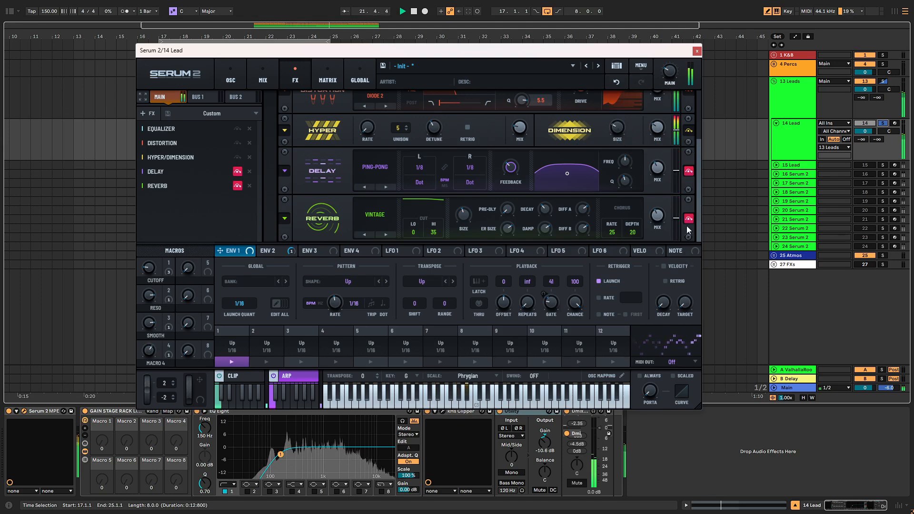
- Raise the Hyper wet mix slightly and lower Hyper detune to 16%
mouse_move(523, 124)
drag(523, 121, 526, 110)
drag(433, 127, 449, 85)
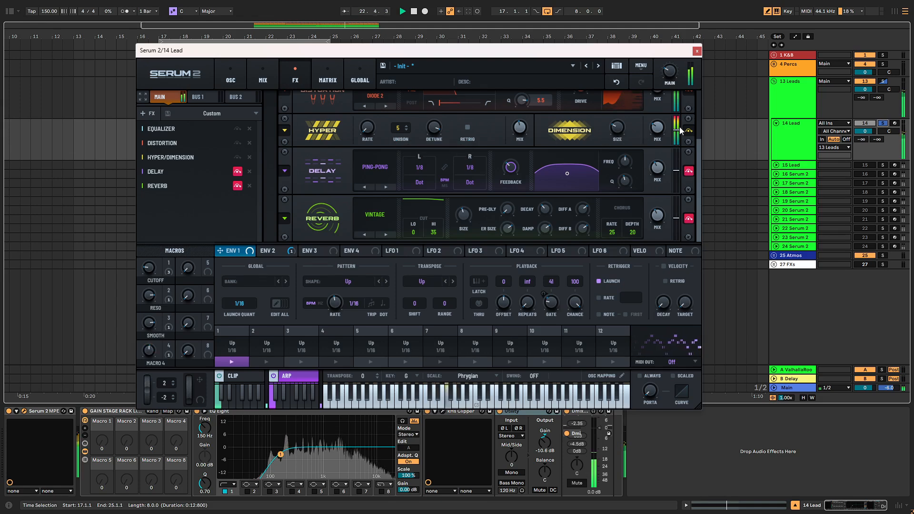
mouse_move(617, 133)
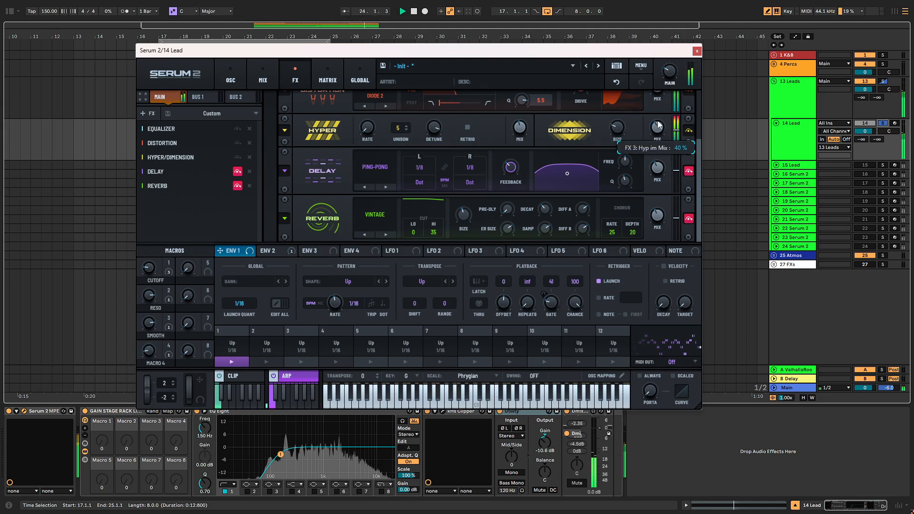
- Re-enable Delay and Reverb, pull the delay filter into a peak, and nudge the delay mix
click(689, 171)
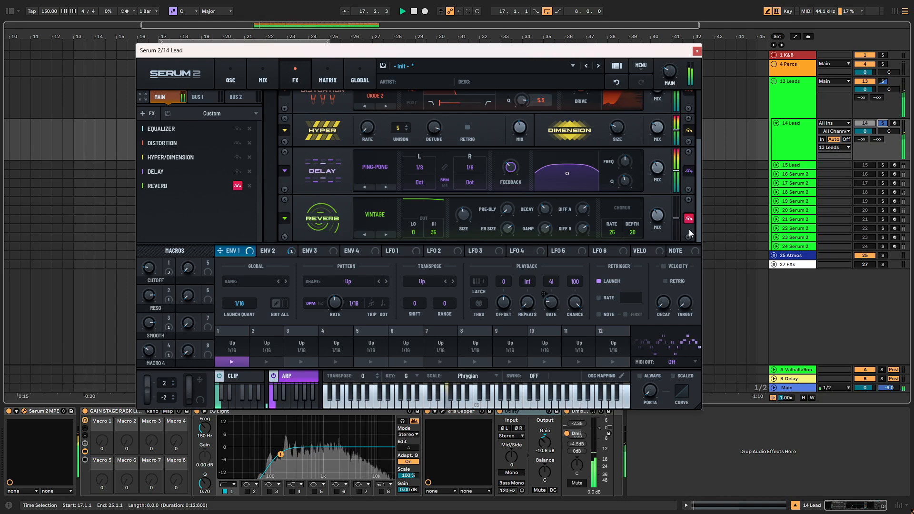
click(688, 219)
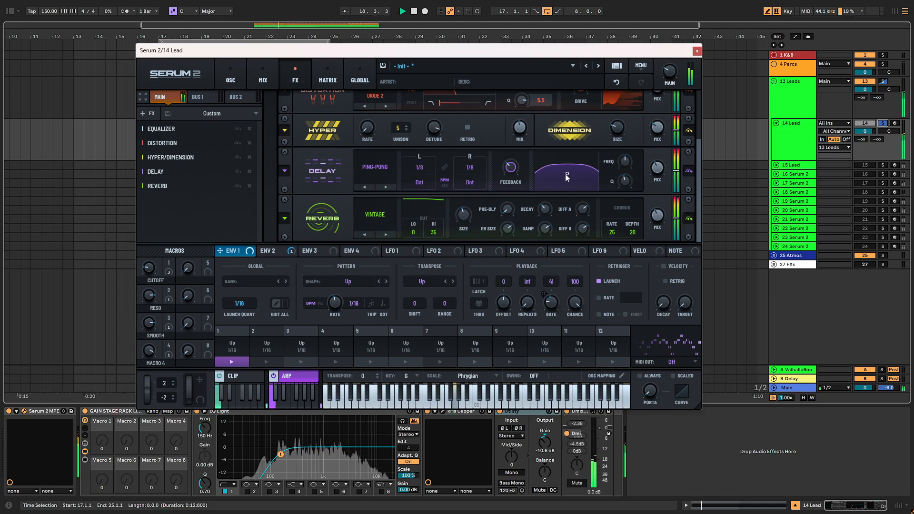
drag(566, 174, 569, 185)
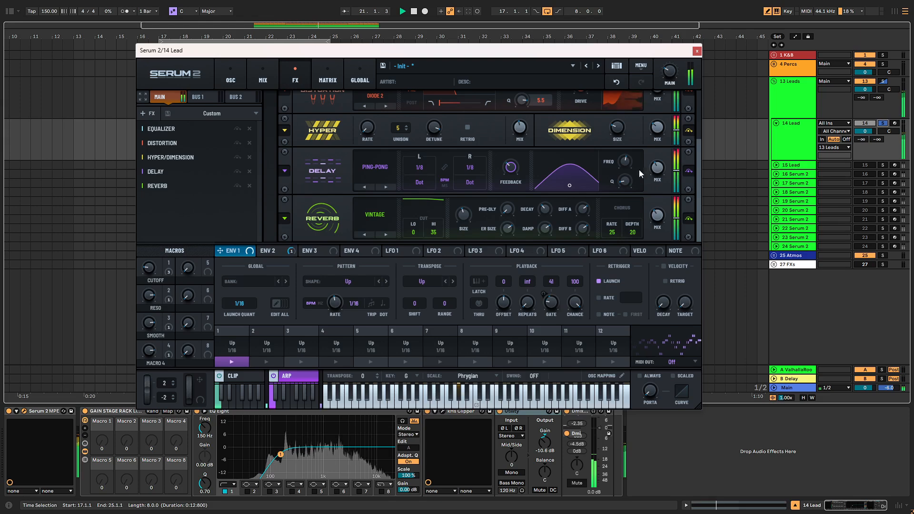
drag(657, 169, 656, 164)
- Drop the Cutoff macro to 7, unsolo 14 Lead, then raise Cutoff to 70
drag(148, 268, 148, 278)
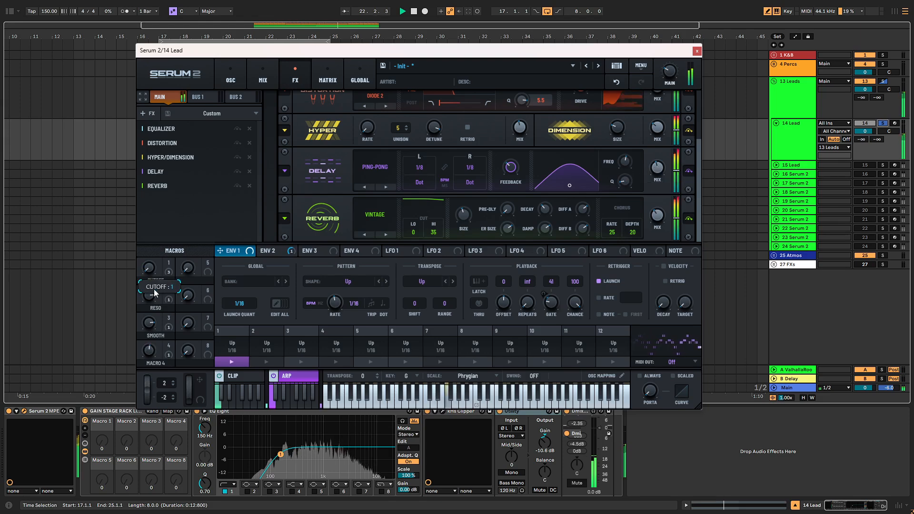
click(882, 124)
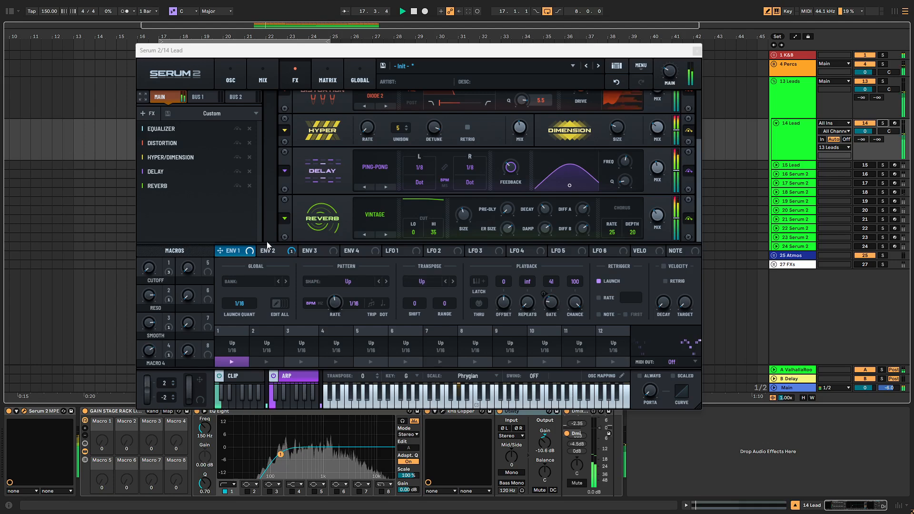
drag(149, 270, 160, 244)
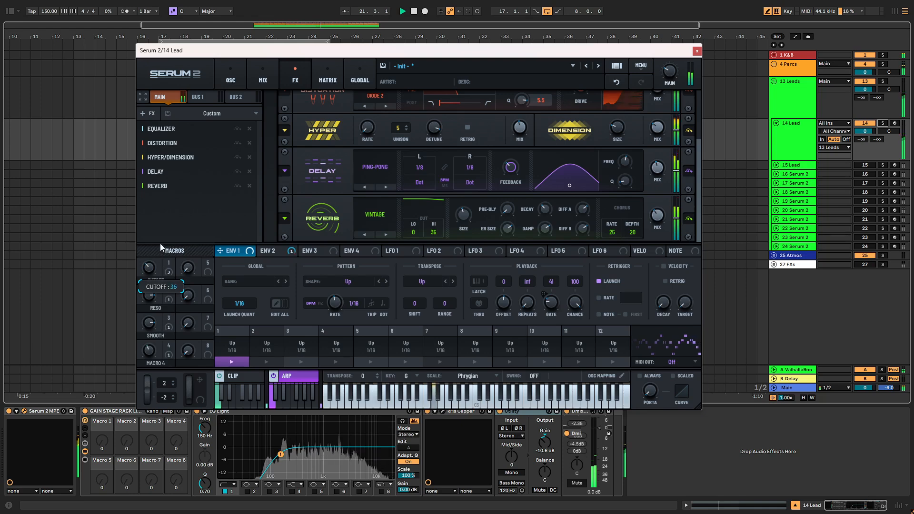
- Try the Smooth macro at 86, then 49, settling around 74
drag(155, 324, 141, 391)
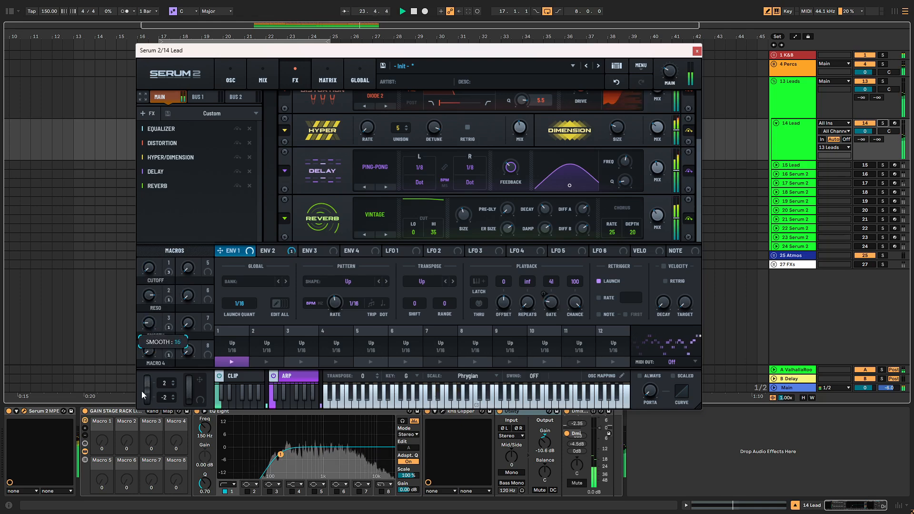
drag(156, 344, 148, 363)
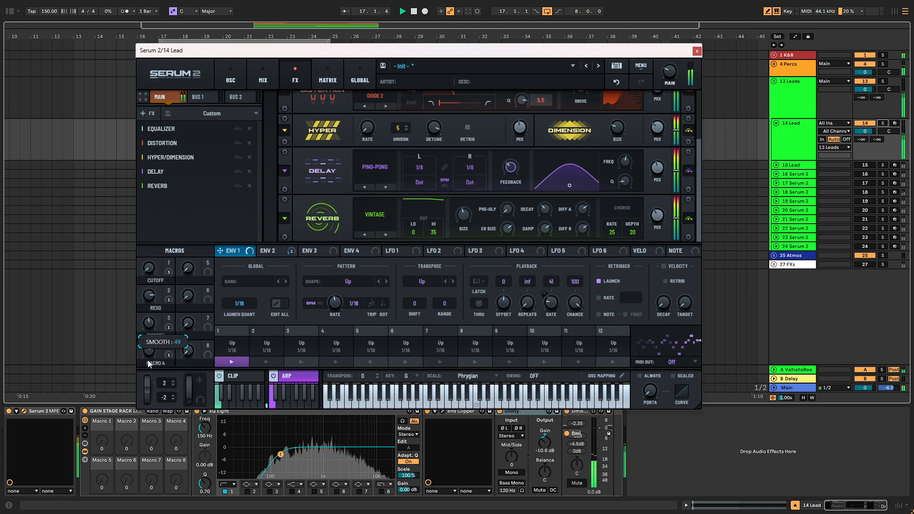
mouse_move(151, 327)
mouse_down()
mouse_move(156, 346)
mouse_move(155, 311)
mouse_move(155, 343)
mouse_move(156, 336)
mouse_up()
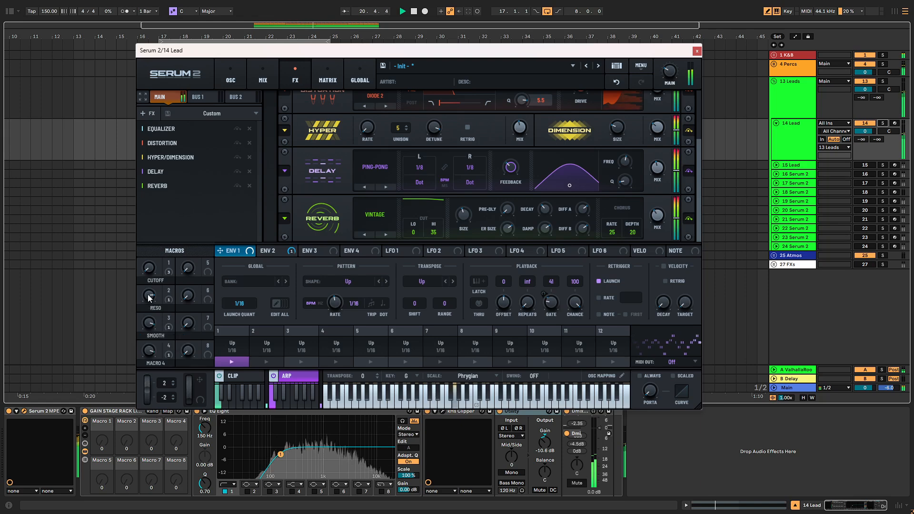
- Raise Reso, turn Smooth to 100, sweep Cutoff up and back, then stop playback
mouse_move(148, 294)
mouse_down()
mouse_move(149, 325)
mouse_move(149, 292)
mouse_up()
drag(154, 324, 157, 378)
mouse_move(153, 270)
mouse_down()
mouse_move(149, 241)
mouse_move(180, 178)
mouse_move(168, 298)
mouse_move(151, 311)
mouse_move(157, 273)
mouse_move(154, 327)
mouse_move(162, 270)
mouse_up()
key(space)
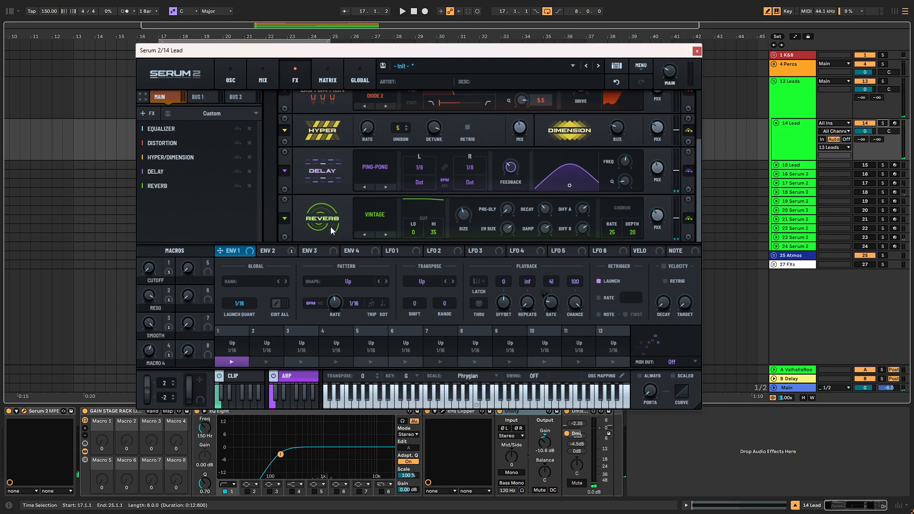
- Switch back to the OSC page, where oscillator B's level shows 49% (-12.5 dB)
click(236, 74)
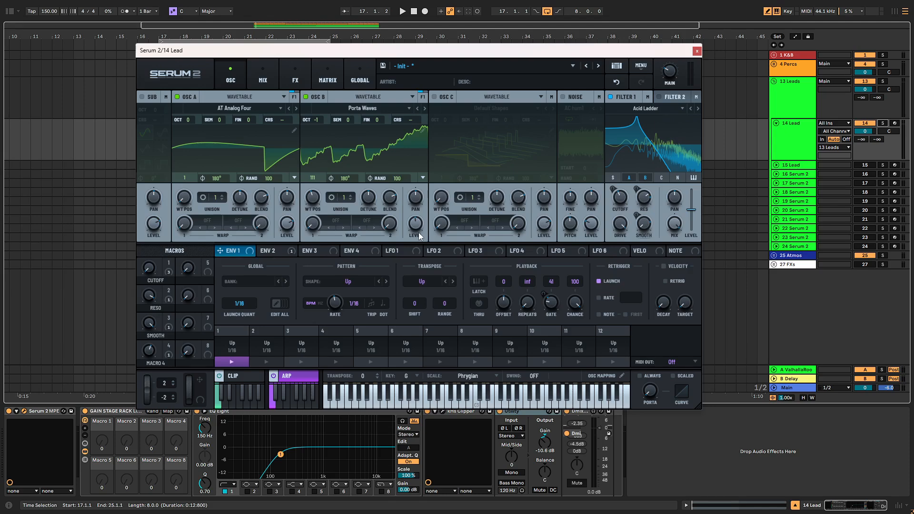
mouse_move(417, 230)
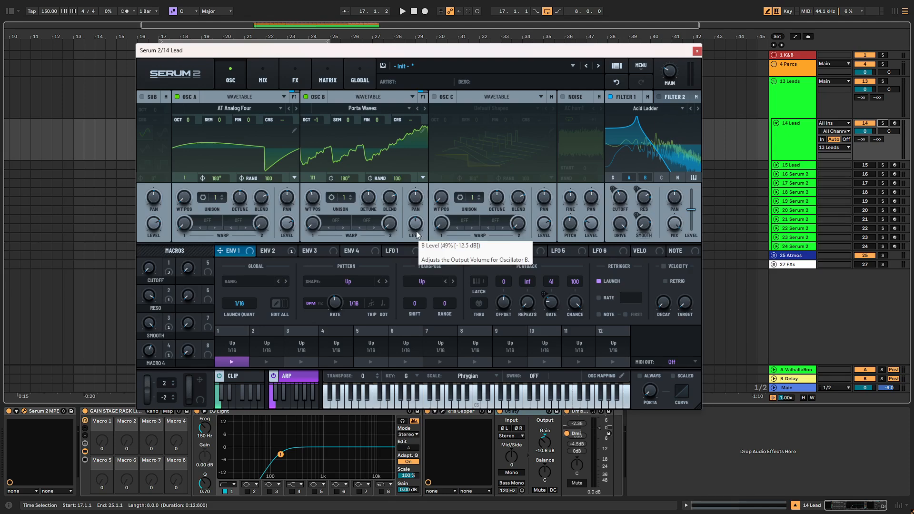